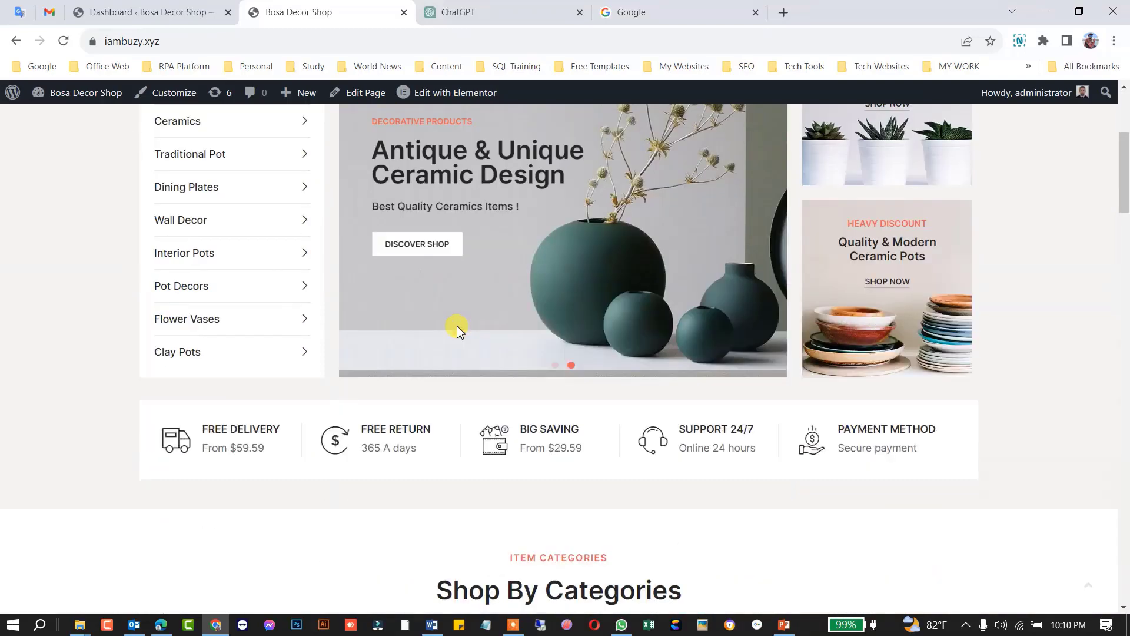
- Look through the shop's home page from the banner to the footer, including the Our Best Product section
{"action": "scroll", "coordinate": [523, 301], "scroll_direction": "down", "scroll_amount": 20}
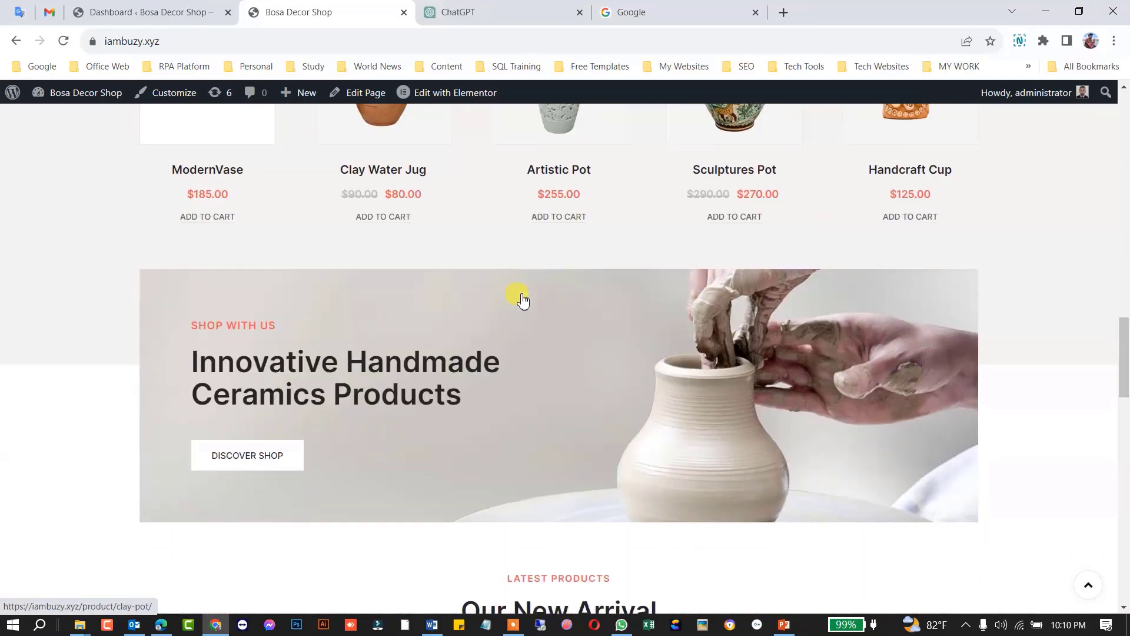
{"action": "scroll", "coordinate": [523, 300], "scroll_direction": "down", "scroll_amount": 7}
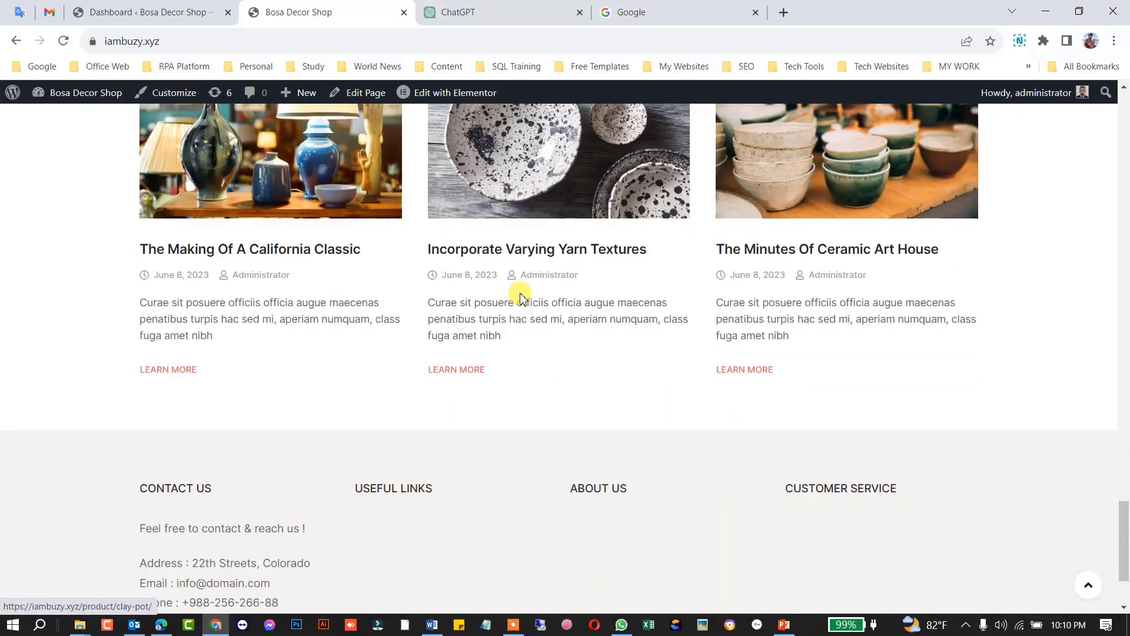
{"action": "scroll", "coordinate": [518, 291], "scroll_direction": "up", "scroll_amount": 5}
{"action": "scroll", "coordinate": [533, 292], "scroll_direction": "up", "scroll_amount": 20}
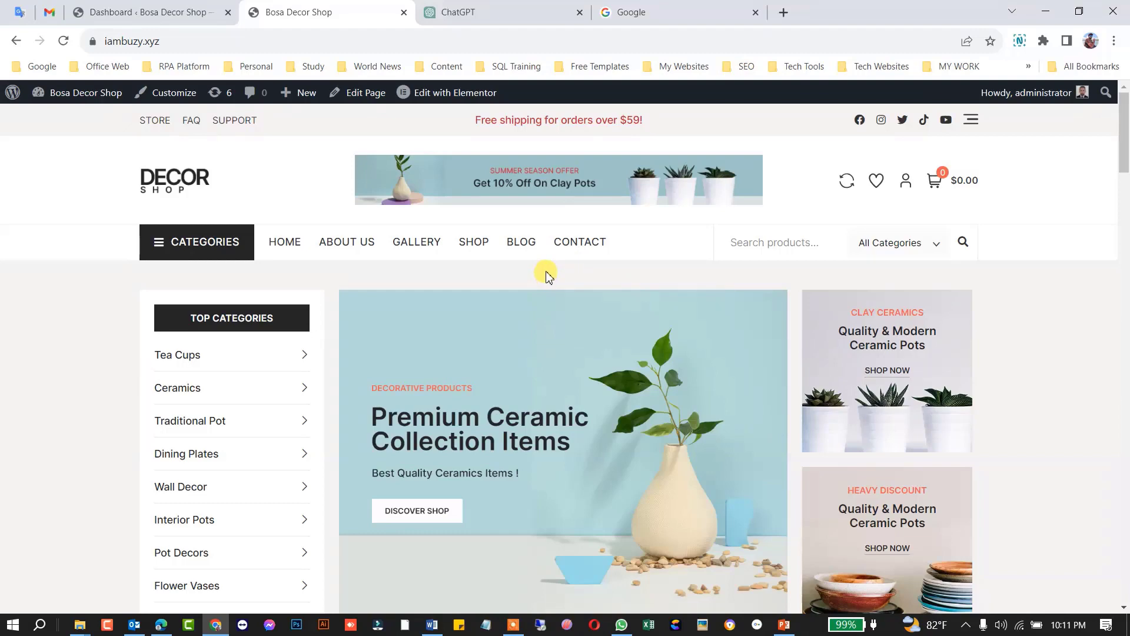
{"action": "scroll", "coordinate": [548, 275], "scroll_direction": "down", "scroll_amount": 15}
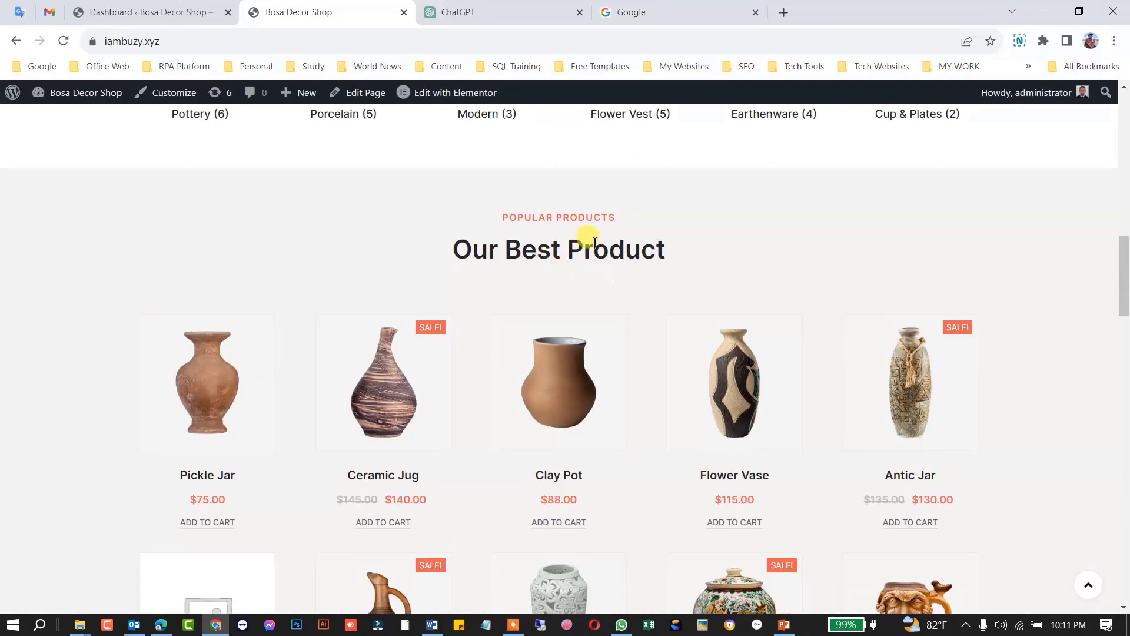
{"action": "scroll", "coordinate": [598, 267], "scroll_direction": "down", "scroll_amount": 3}
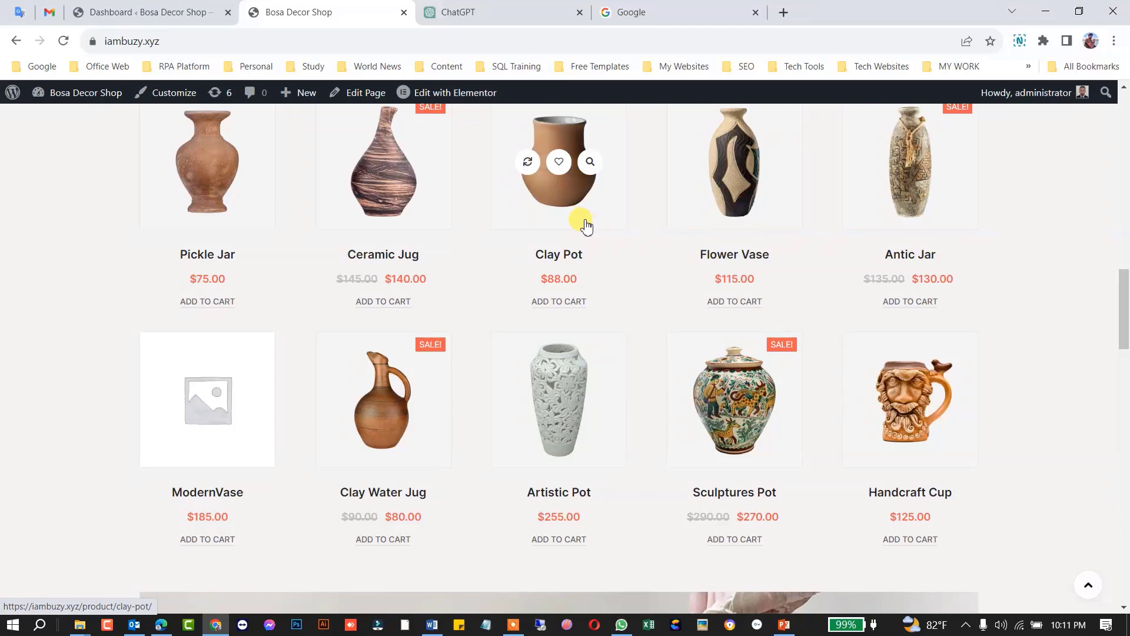
{"action": "scroll", "coordinate": [586, 225], "scroll_direction": "up", "scroll_amount": 2}
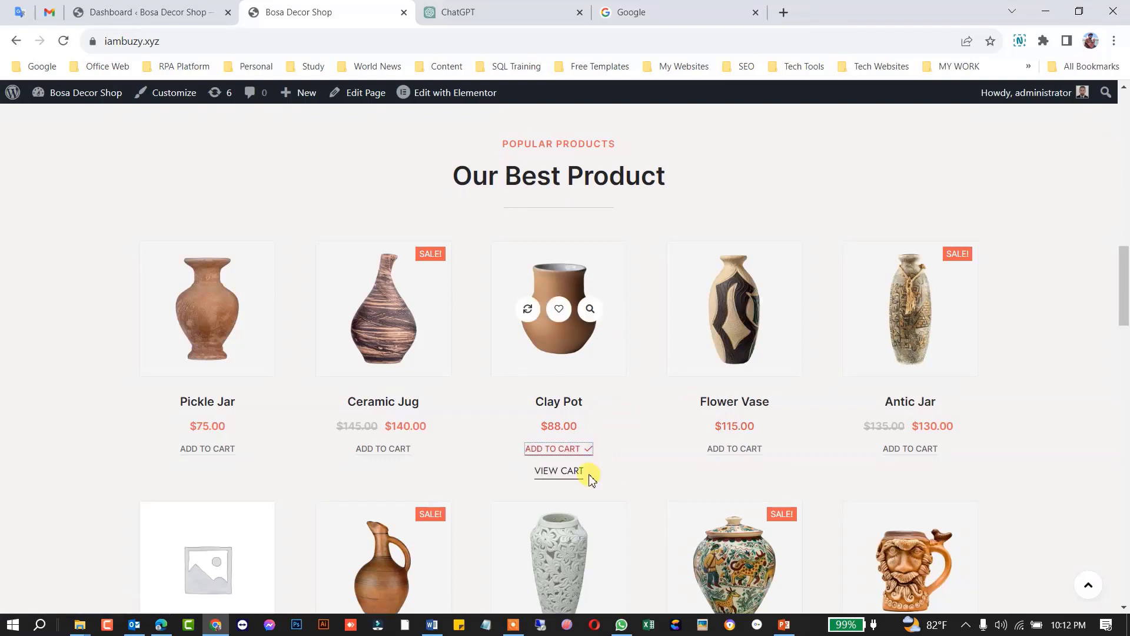
- View the cart containing the Clay Pot and proceed to checkout
{"action": "left_click", "coordinate": [572, 472]}
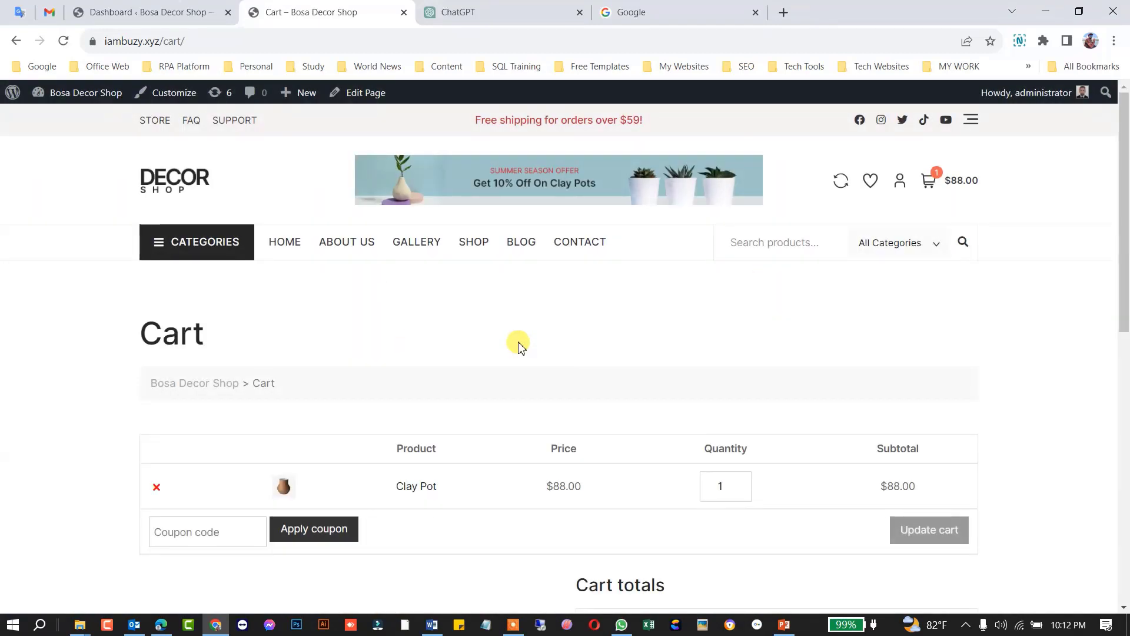
{"action": "scroll", "coordinate": [563, 341], "scroll_direction": "down", "scroll_amount": 3}
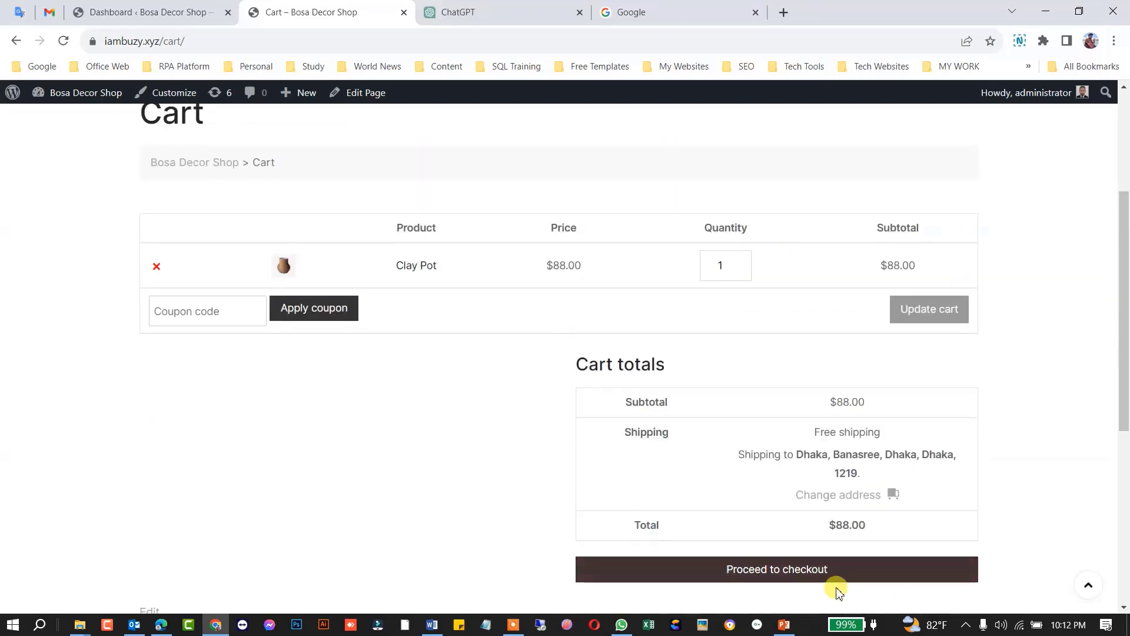
{"action": "left_click", "coordinate": [782, 574]}
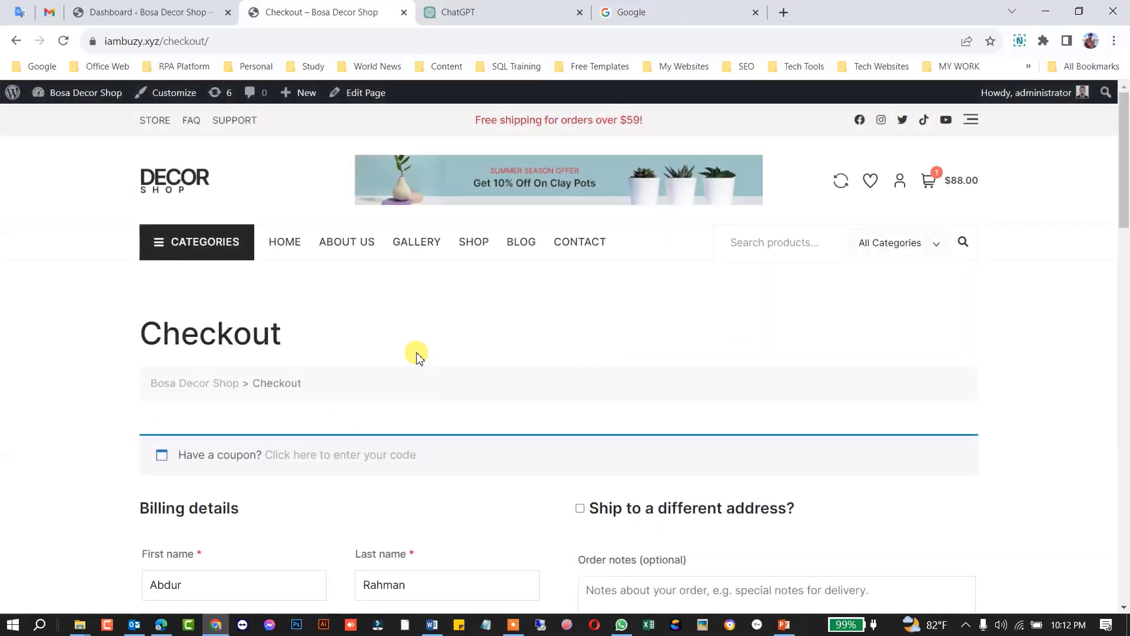
- Clear the Phone field in the checkout page's billing details
{"action": "scroll", "coordinate": [412, 323], "scroll_direction": "down", "scroll_amount": 6}
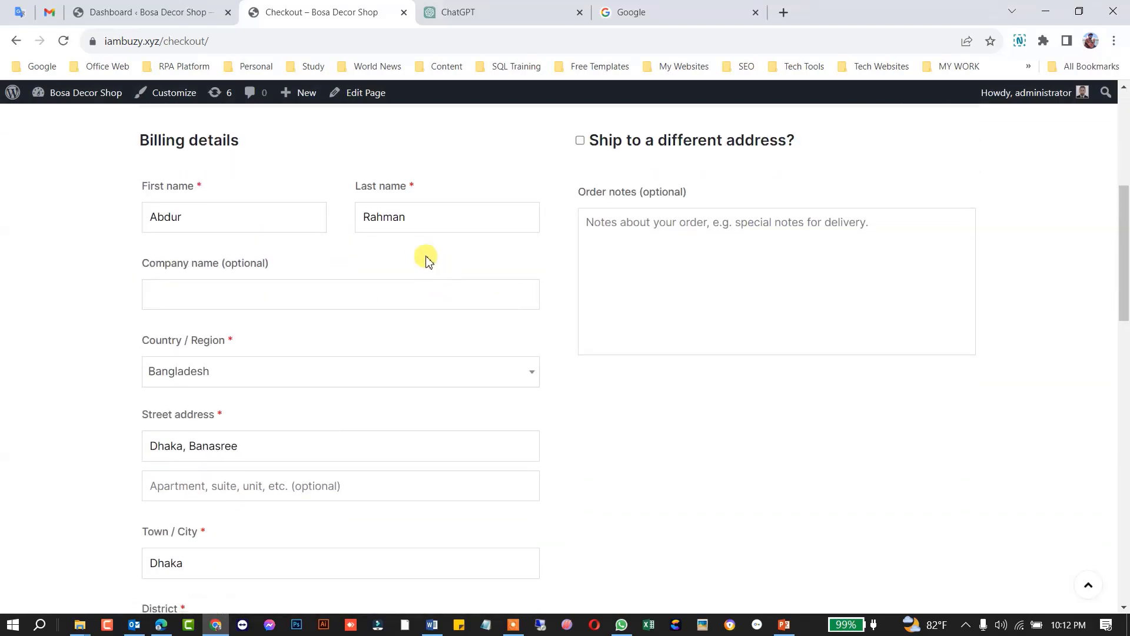
{"action": "scroll", "coordinate": [424, 259], "scroll_direction": "down", "scroll_amount": 5}
{"action": "scroll", "coordinate": [412, 265], "scroll_direction": "down", "scroll_amount": 8}
{"action": "scroll", "coordinate": [406, 270], "scroll_direction": "up", "scroll_amount": 6}
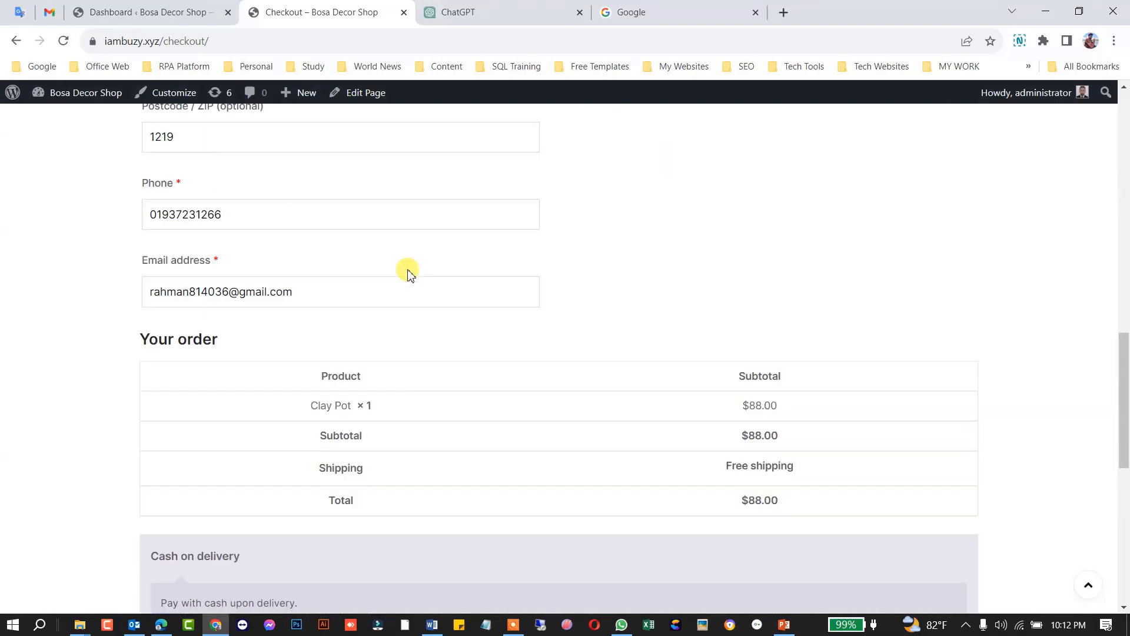
{"action": "left_click_drag", "start_coordinate": [268, 350], "coordinate": [101, 350]}
{"action": "key", "text": "BackSpace"}
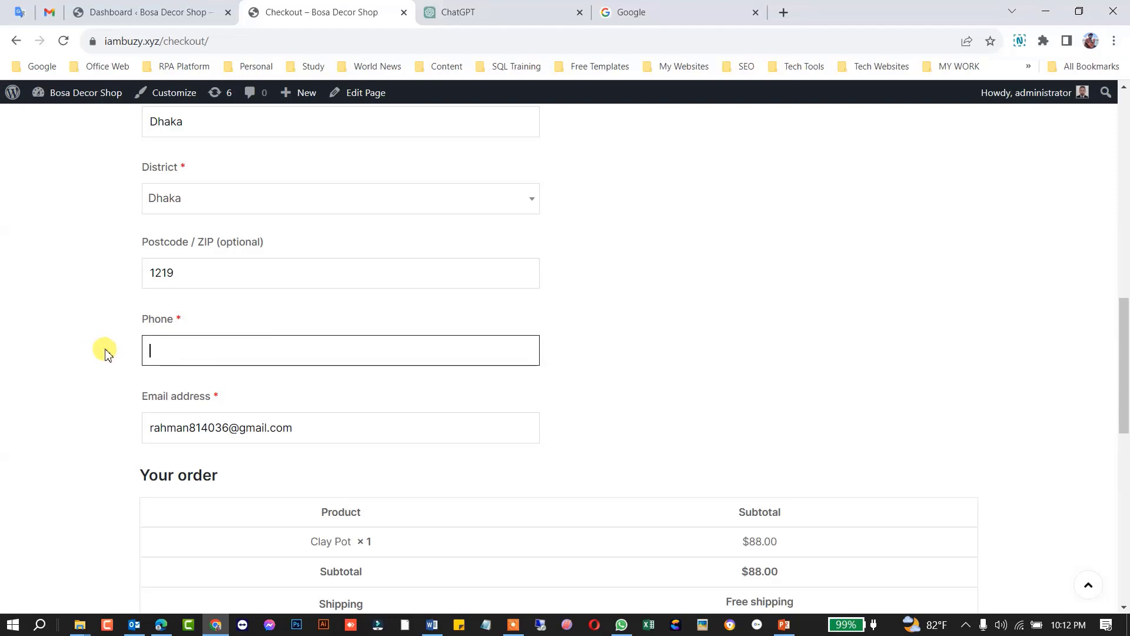
{"action": "left_click", "coordinate": [669, 334]}
- Examine the checkout page's billing fields, shipping option, order notes and order summary
{"action": "scroll", "coordinate": [648, 330], "scroll_direction": "up", "scroll_amount": 9}
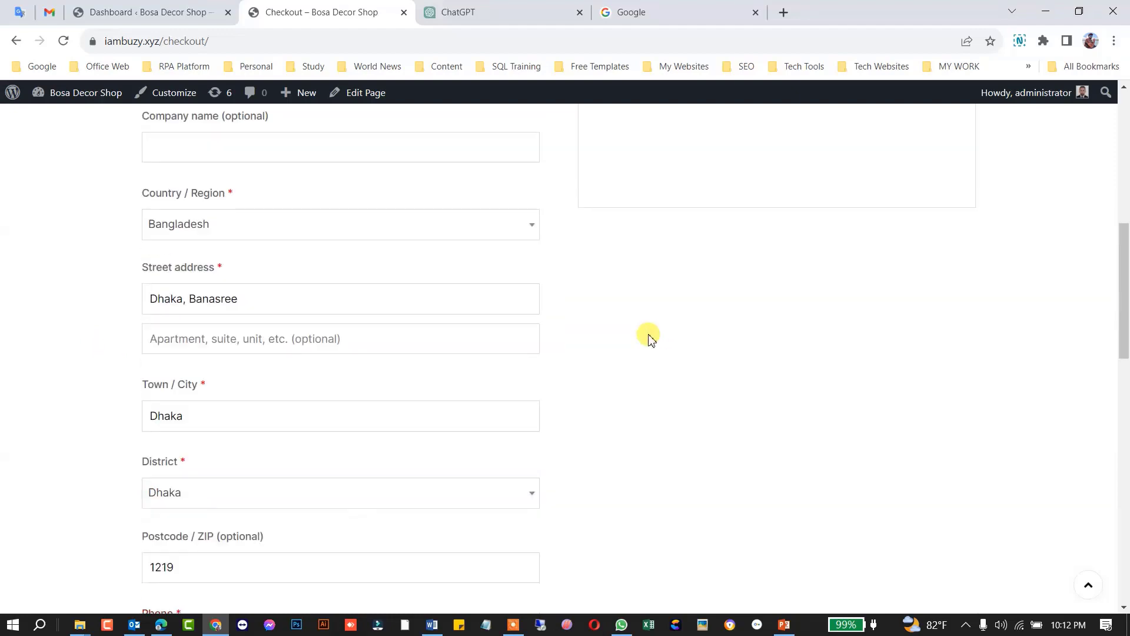
{"action": "scroll", "coordinate": [566, 366], "scroll_direction": "down", "scroll_amount": 4}
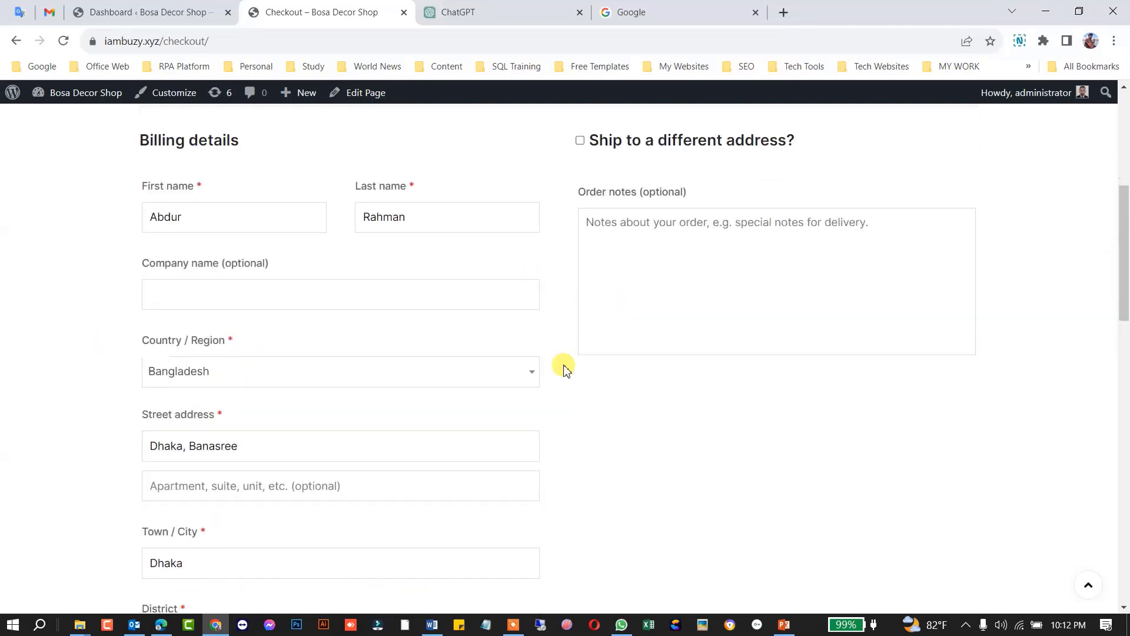
{"action": "scroll", "coordinate": [563, 368], "scroll_direction": "down", "scroll_amount": 6}
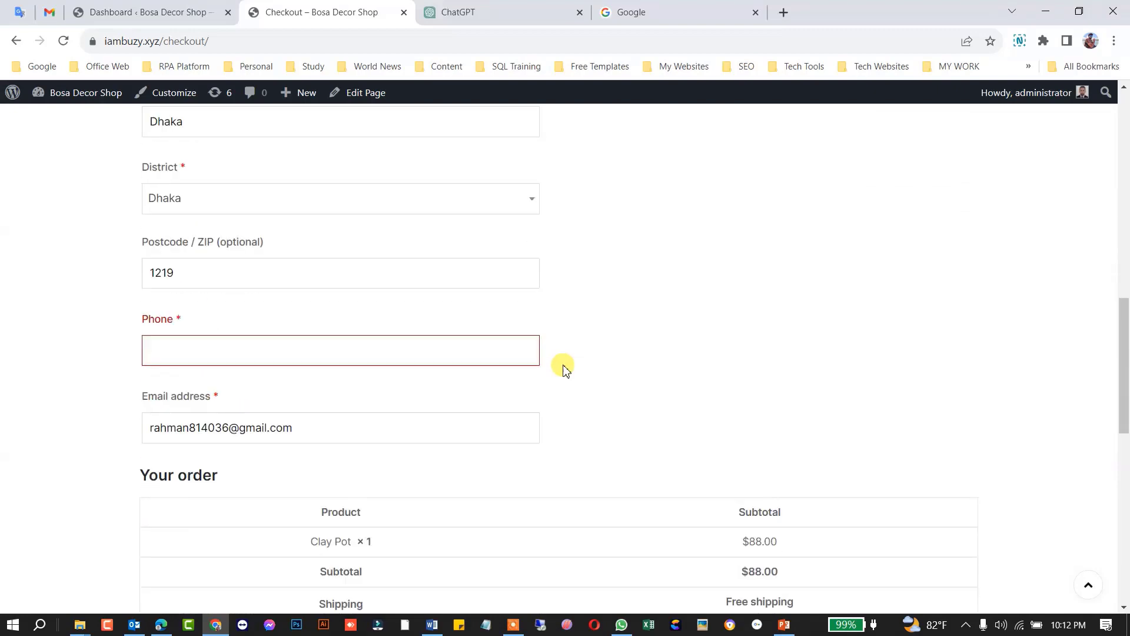
{"action": "scroll", "coordinate": [569, 371], "scroll_direction": "down", "scroll_amount": 3}
{"action": "scroll", "coordinate": [568, 304], "scroll_direction": "down", "scroll_amount": 5}
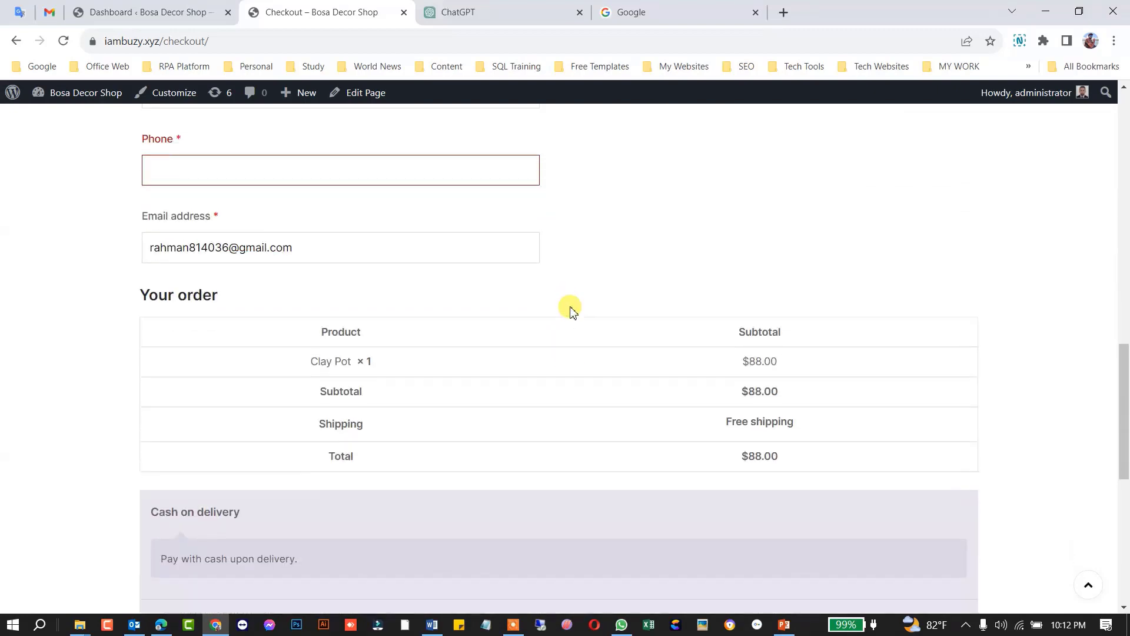
{"action": "scroll", "coordinate": [528, 345], "scroll_direction": "up", "scroll_amount": 10}
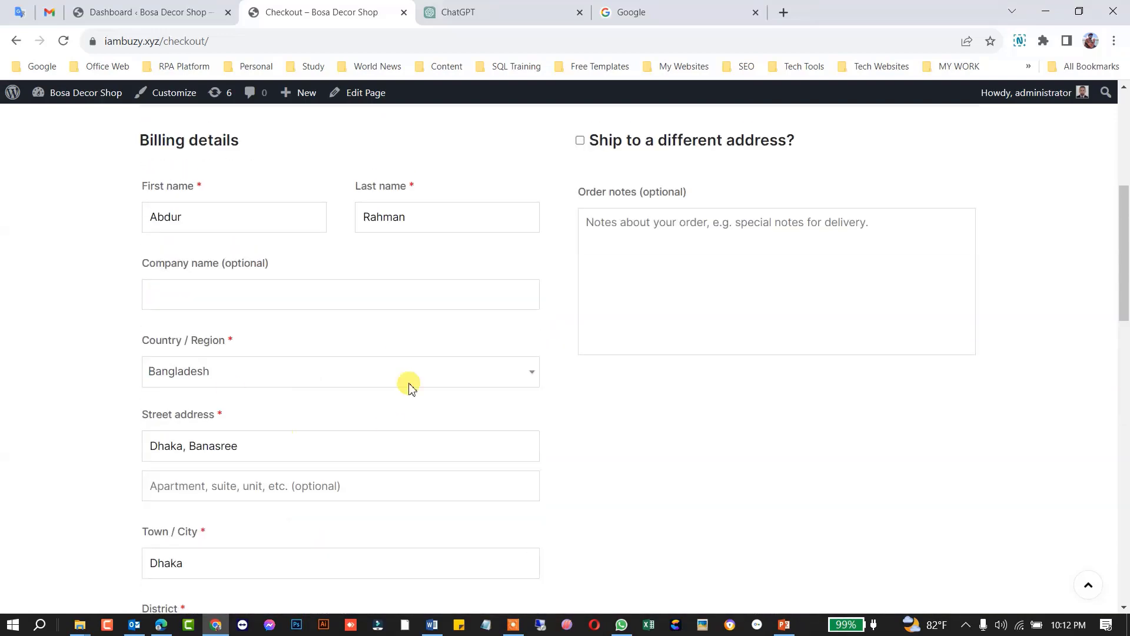
{"action": "scroll", "coordinate": [406, 384], "scroll_direction": "up", "scroll_amount": 3}
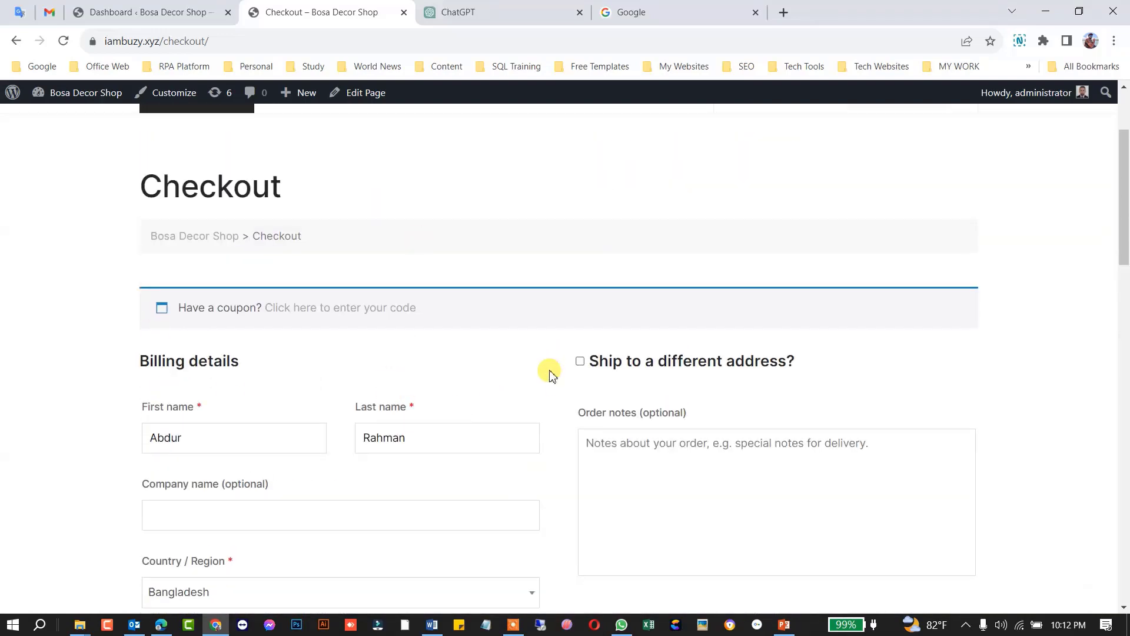
{"action": "scroll", "coordinate": [547, 371], "scroll_direction": "down", "scroll_amount": 3}
{"action": "scroll", "coordinate": [255, 334], "scroll_direction": "down", "scroll_amount": 9}
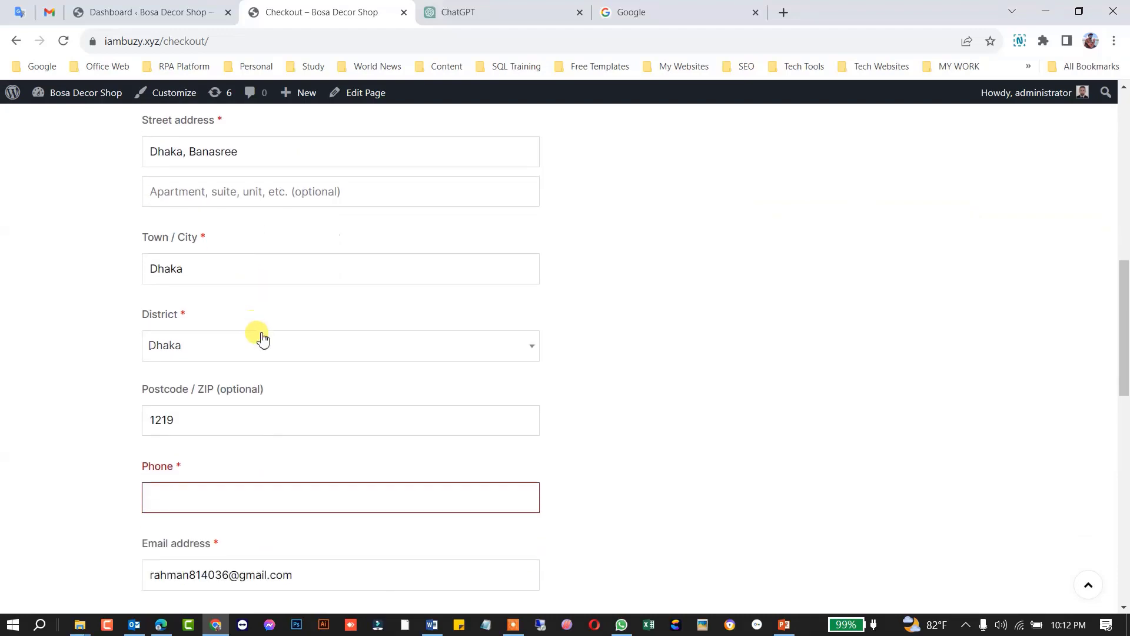
{"action": "scroll", "coordinate": [267, 342], "scroll_direction": "up", "scroll_amount": 9}
{"action": "scroll", "coordinate": [525, 302], "scroll_direction": "up", "scroll_amount": 3}
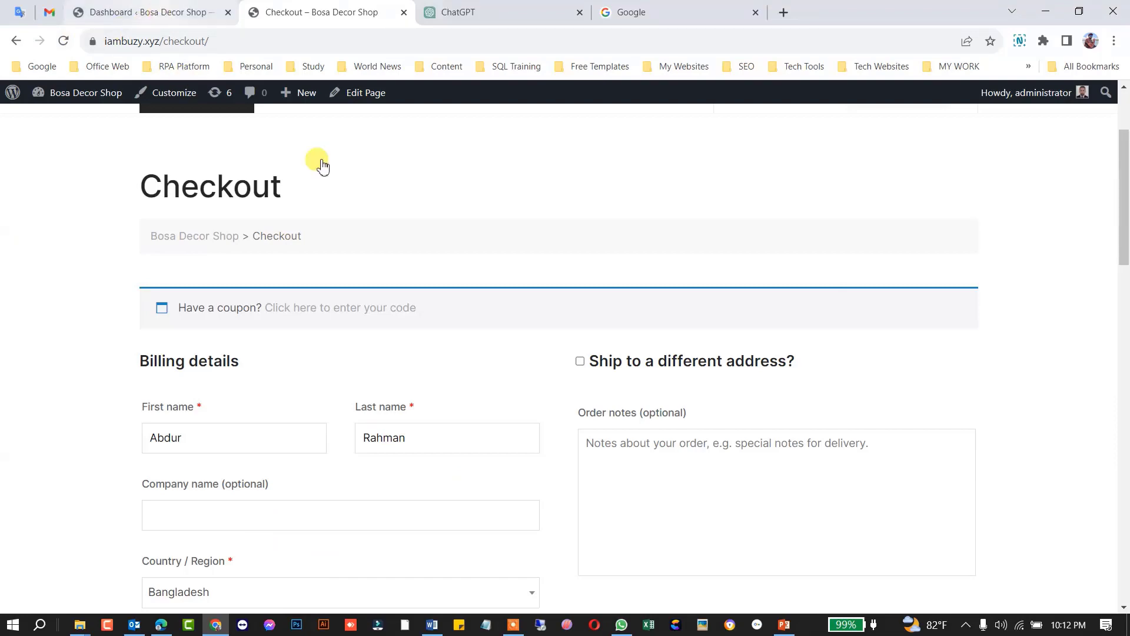
{"action": "scroll", "coordinate": [526, 300], "scroll_direction": "up", "scroll_amount": 2}
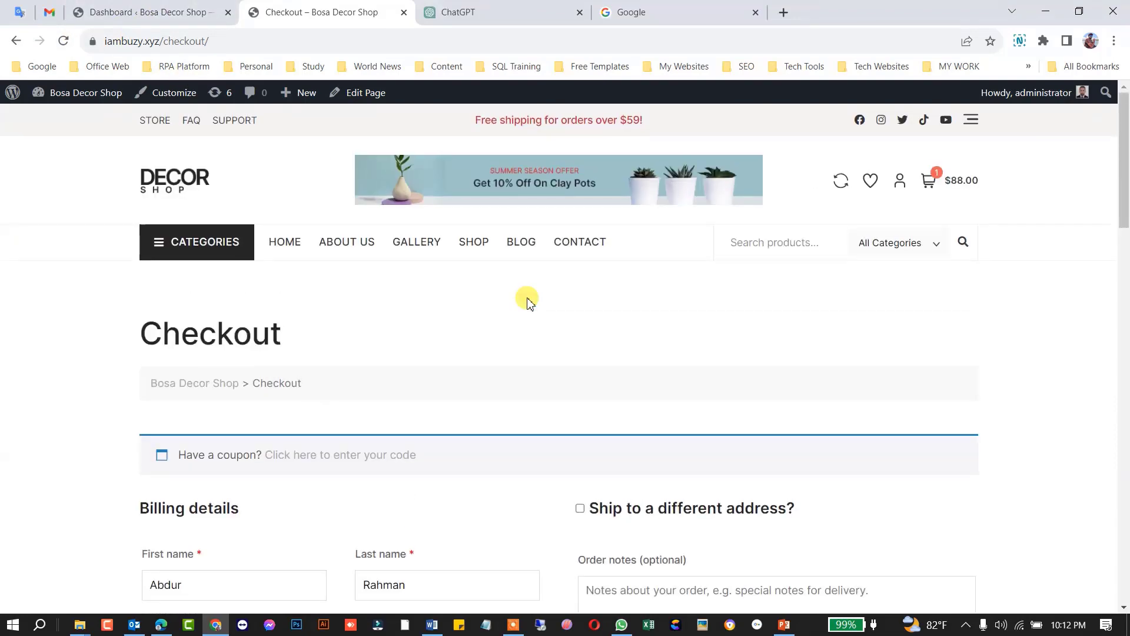
- Switch to the WordPress dashboard and open the page for adding new plugins
{"action": "left_click", "coordinate": [141, 15]}
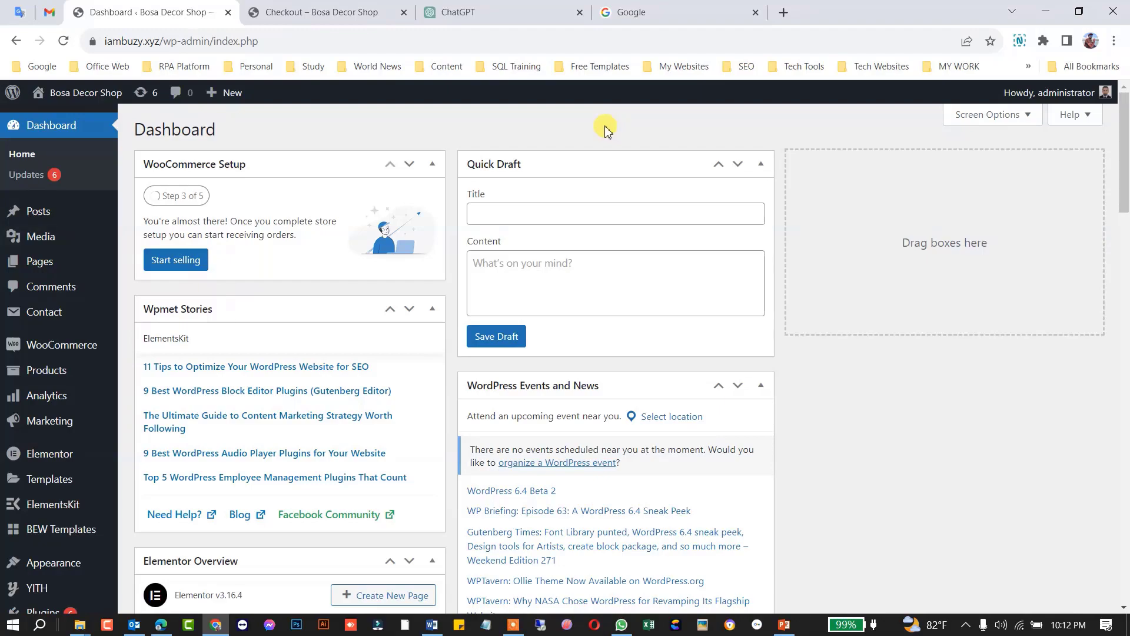
{"action": "scroll", "coordinate": [303, 343], "scroll_direction": "down", "scroll_amount": 5}
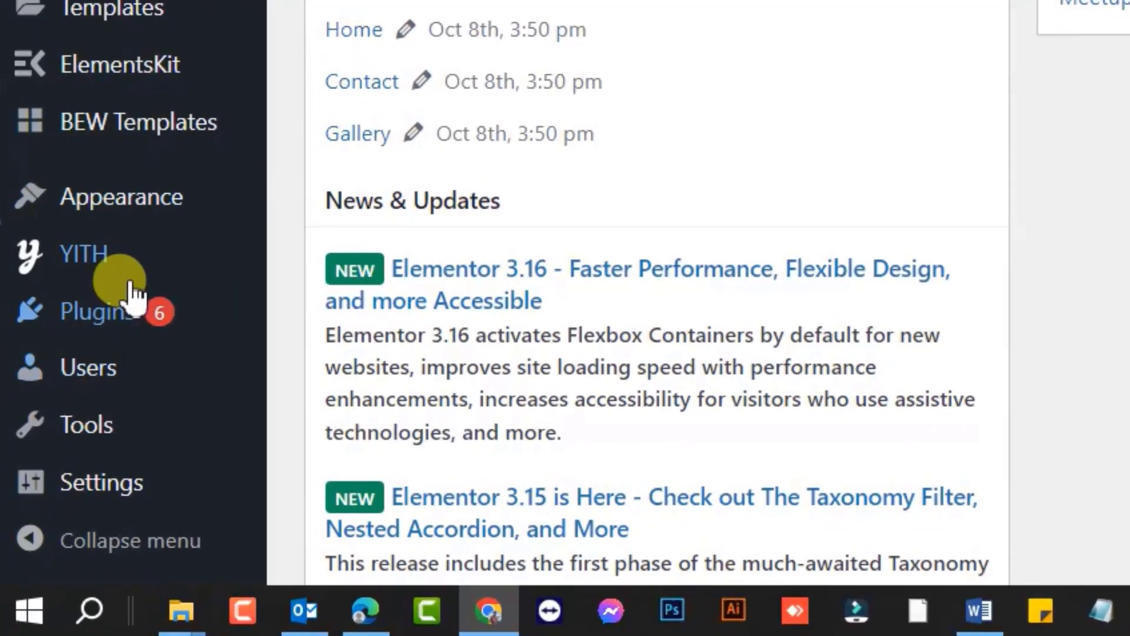
{"action": "mouse_move", "coordinate": [123, 318]}
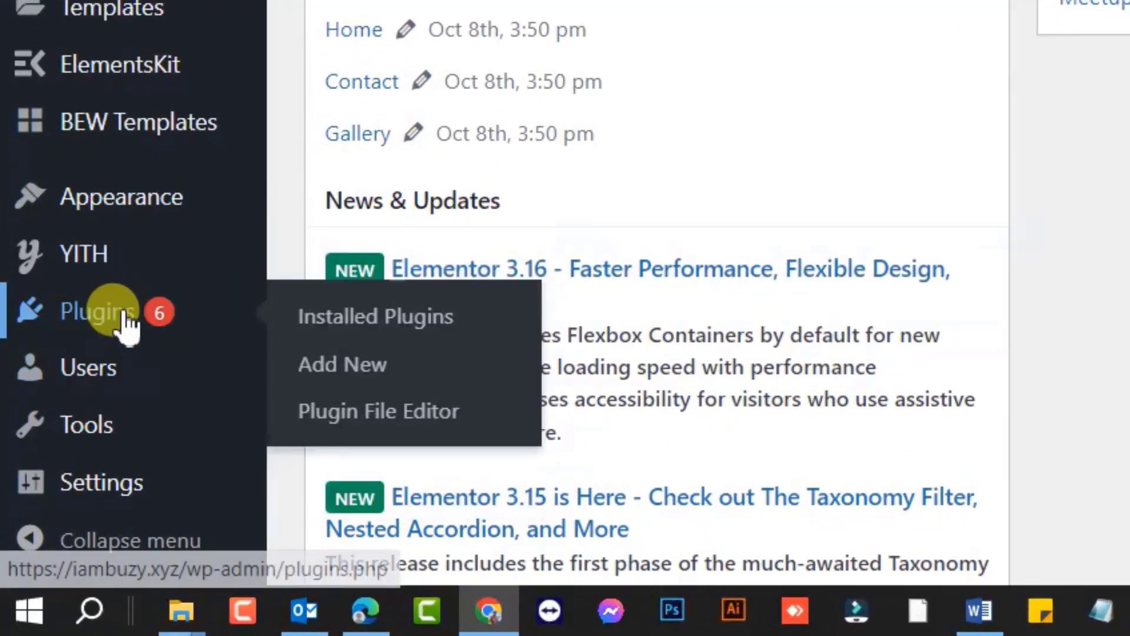
{"action": "left_click", "coordinate": [347, 368]}
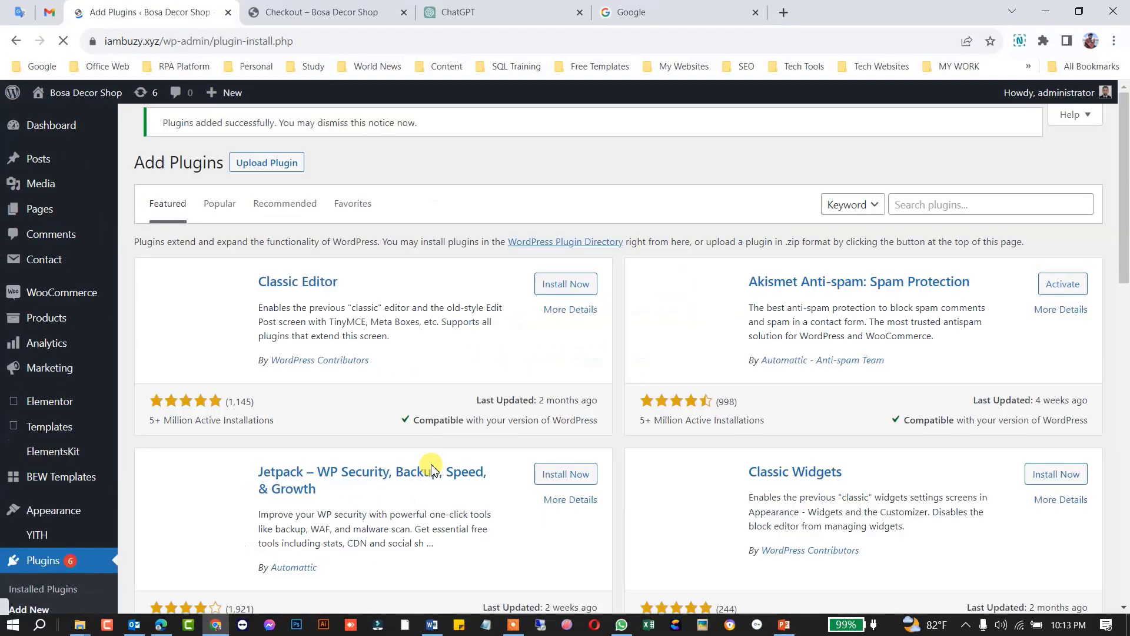
- Search the plugin directory for "checkout field" and look through the matching plugins
{"action": "left_click", "coordinate": [932, 208]}
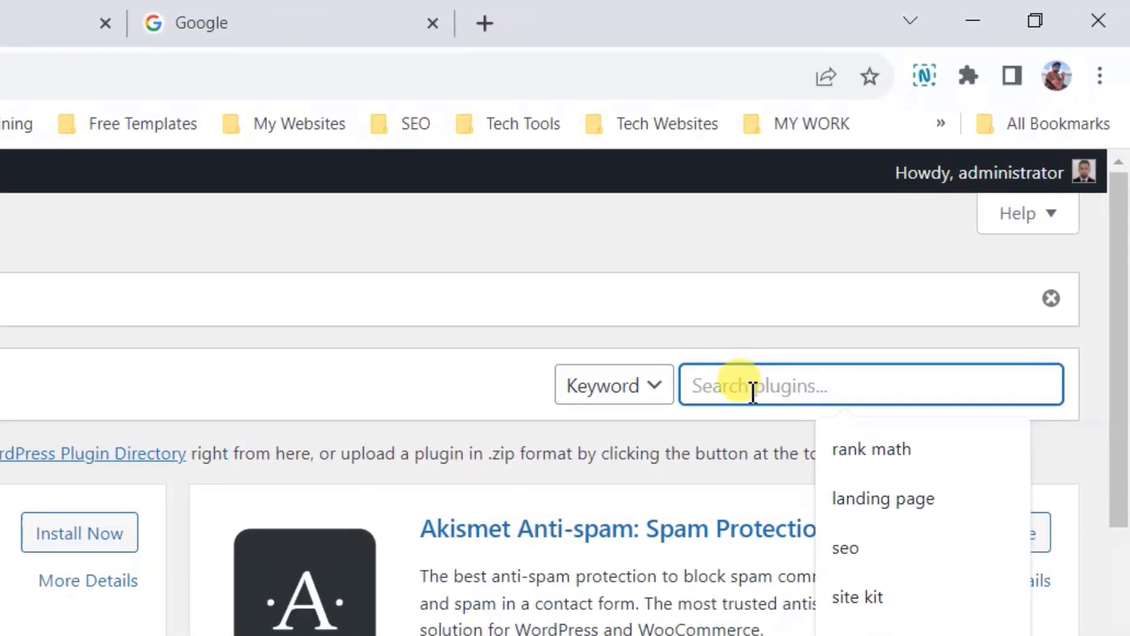
{"action": "type", "text": "checkout fi"}
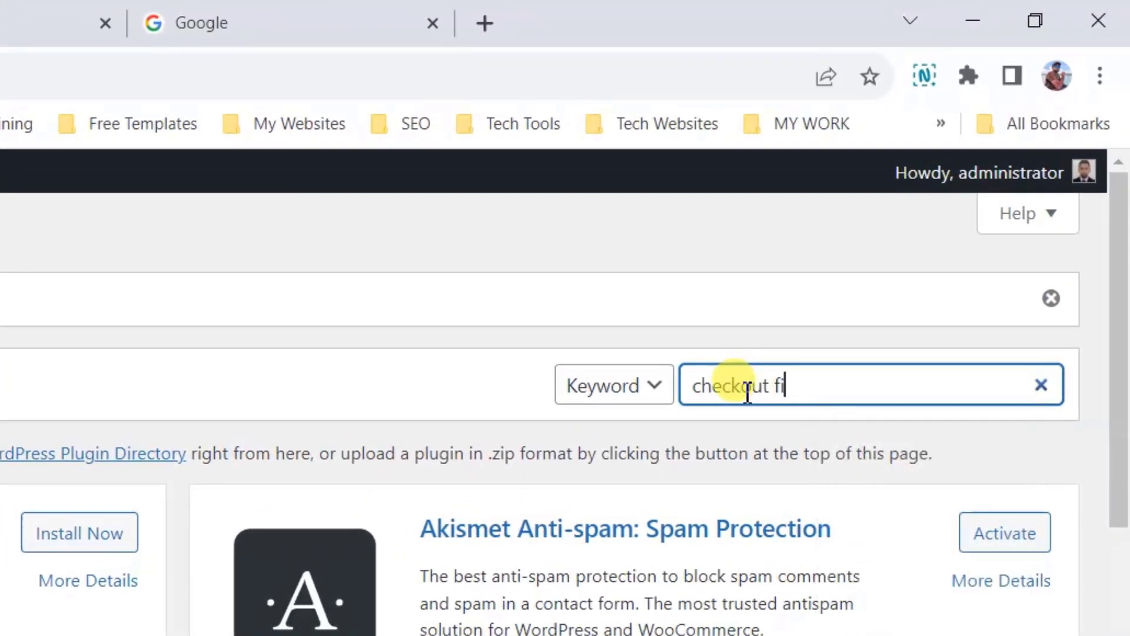
{"action": "type", "text": "eld"}
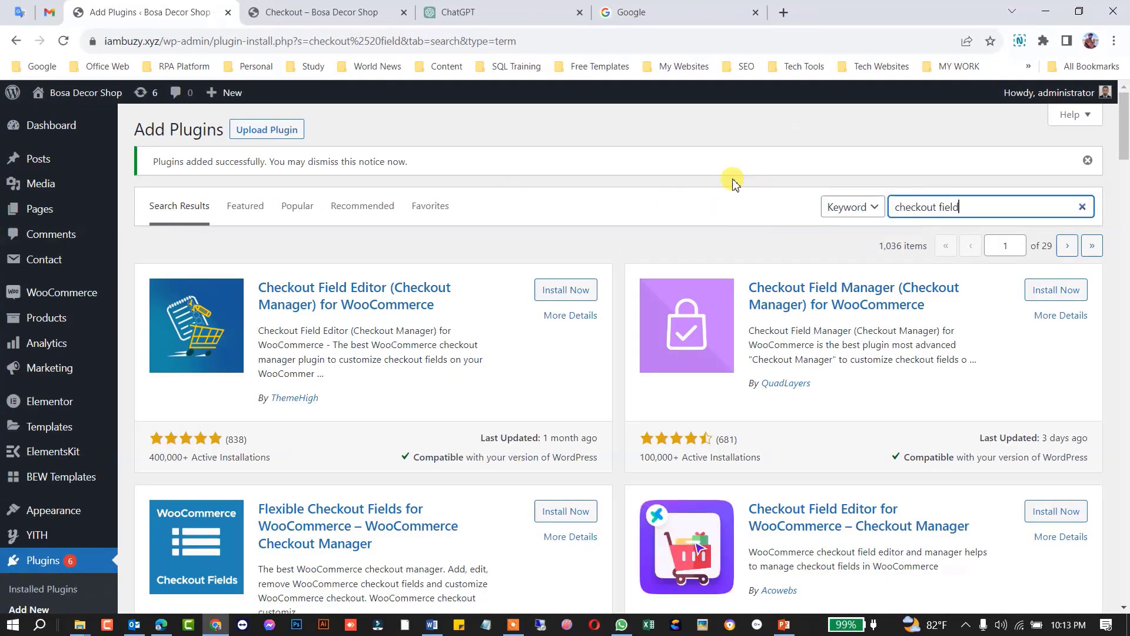
{"action": "scroll", "coordinate": [765, 206], "scroll_direction": "down", "scroll_amount": 1}
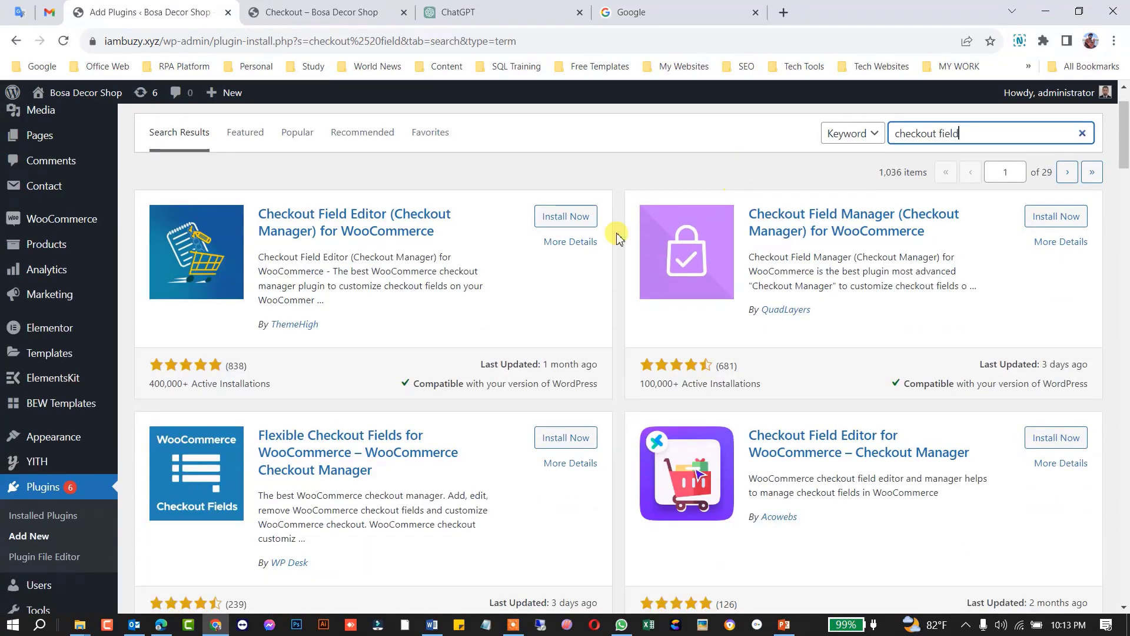
{"action": "scroll", "coordinate": [683, 224], "scroll_direction": "down", "scroll_amount": 3}
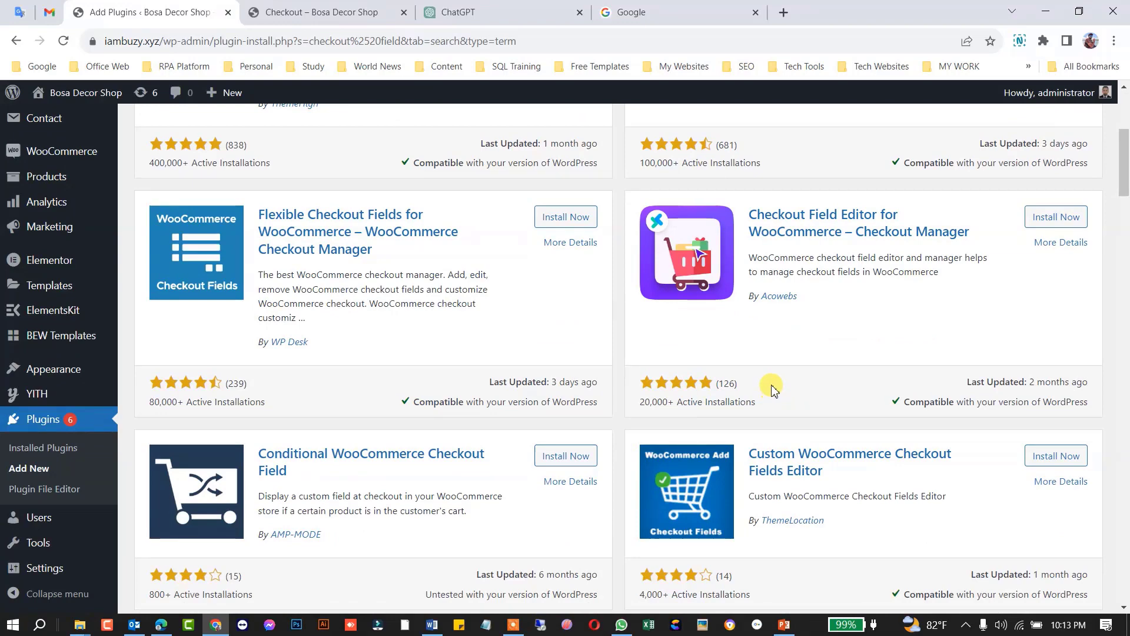
{"action": "scroll", "coordinate": [754, 374], "scroll_direction": "up", "scroll_amount": 2}
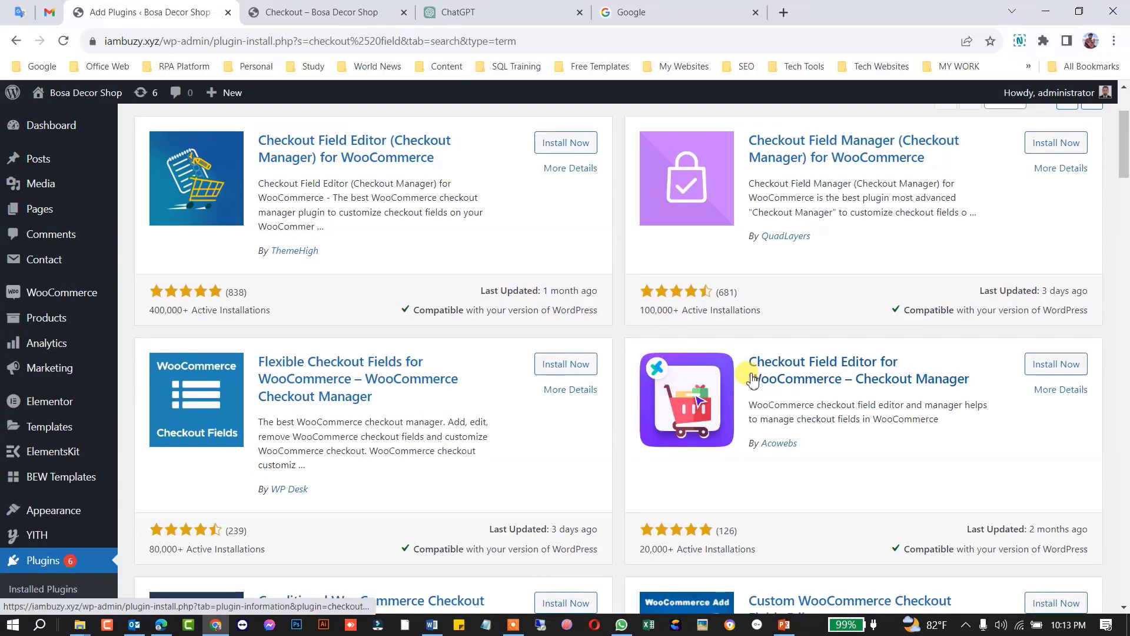
{"action": "scroll", "coordinate": [922, 442], "scroll_direction": "up", "scroll_amount": 2}
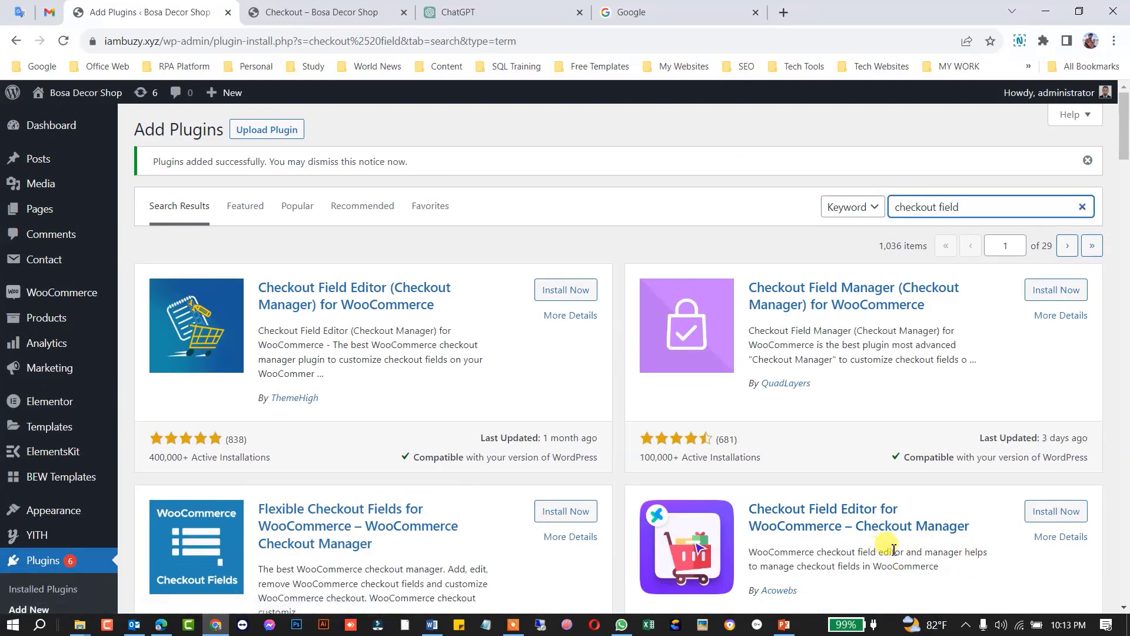
- Open the details of Checkout Field Editor for WooCommerce – Checkout Manager by Acowebs and look through its screenshots
{"action": "left_click", "coordinate": [1067, 536]}
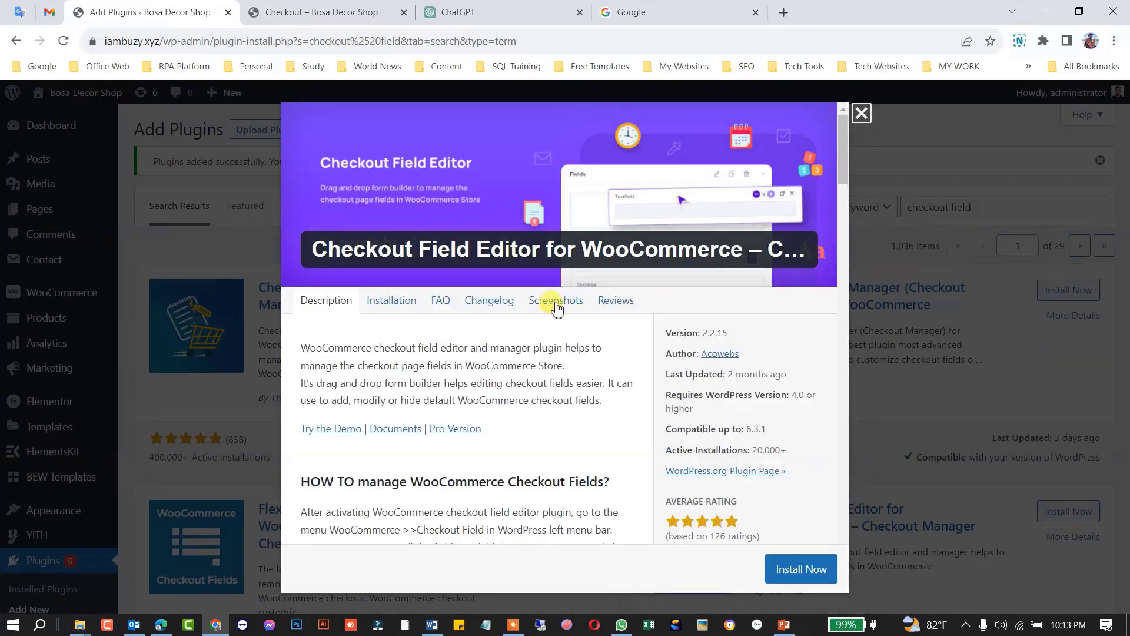
{"action": "left_click", "coordinate": [547, 302]}
{"action": "scroll", "coordinate": [560, 395], "scroll_direction": "down", "scroll_amount": 4}
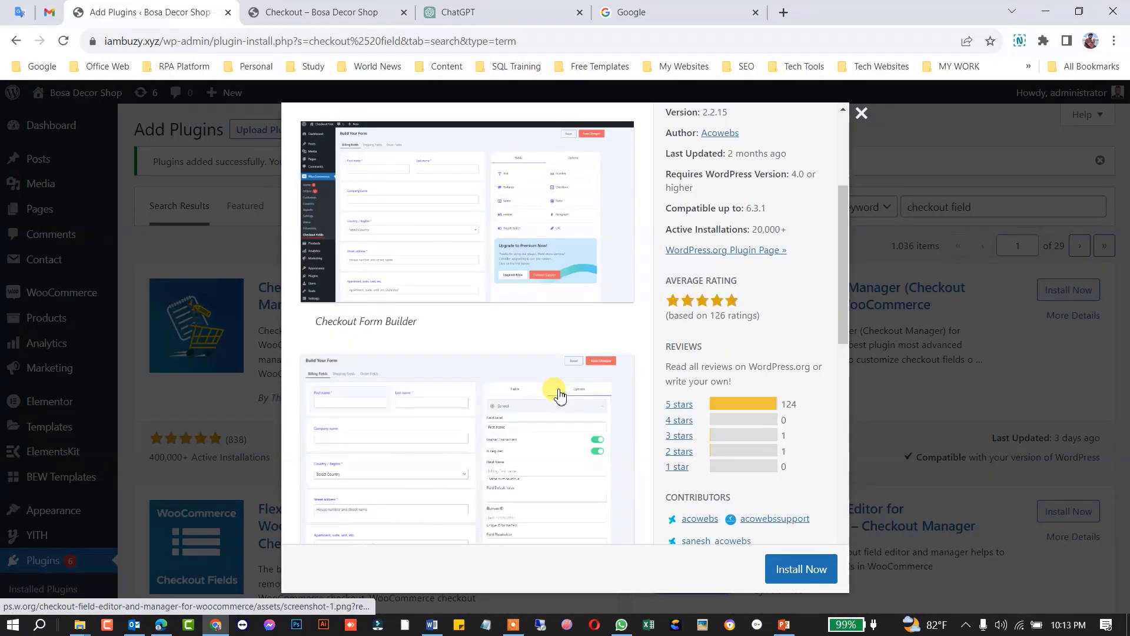
{"action": "scroll", "coordinate": [562, 400], "scroll_direction": "down", "scroll_amount": 6}
{"action": "scroll", "coordinate": [565, 405], "scroll_direction": "down", "scroll_amount": 3}
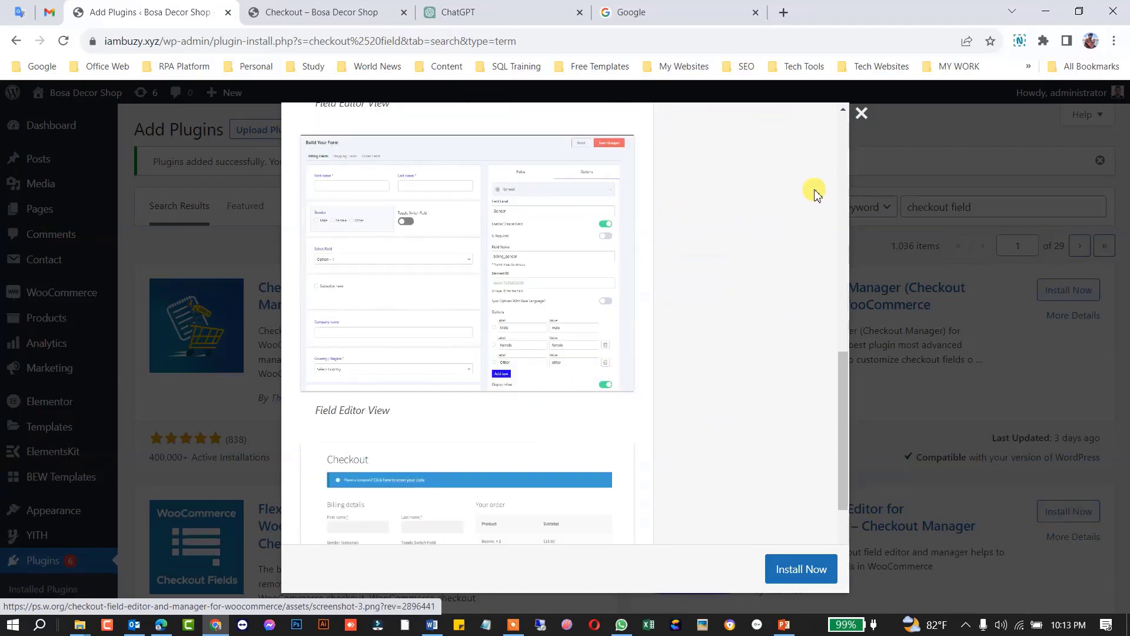
- Close the plugin details, then install and activate Checkout Field Editor for WooCommerce – Checkout Manager by Acowebs
{"action": "left_click", "coordinate": [862, 113]}
{"action": "scroll", "coordinate": [854, 383], "scroll_direction": "down", "scroll_amount": 1}
{"action": "scroll", "coordinate": [854, 386], "scroll_direction": "down", "scroll_amount": 1}
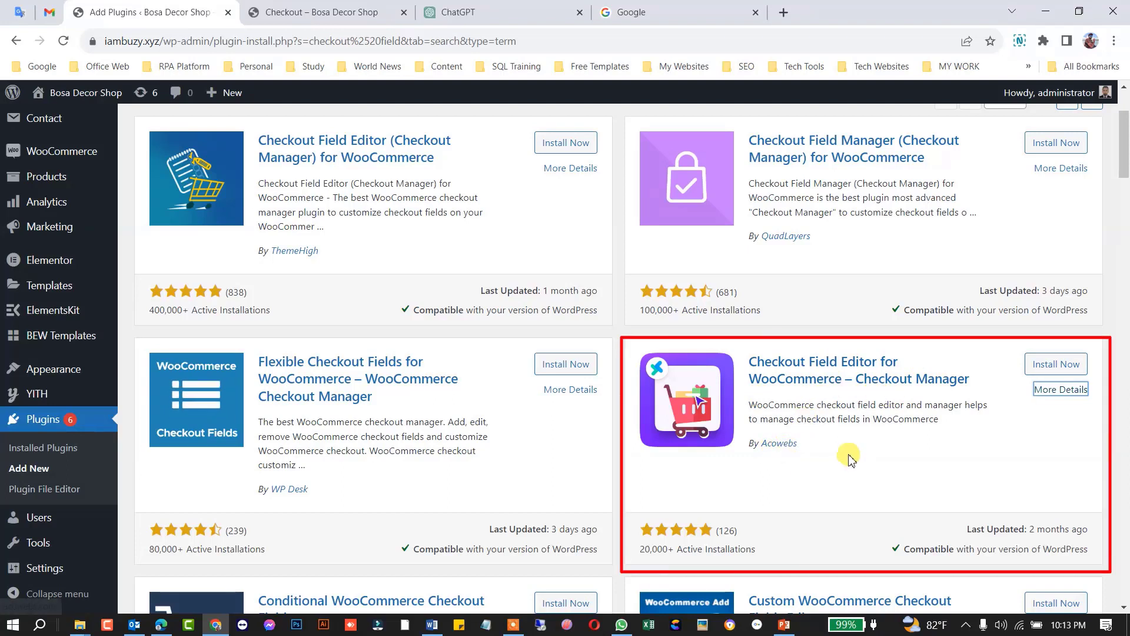
{"action": "left_click", "coordinate": [1048, 371]}
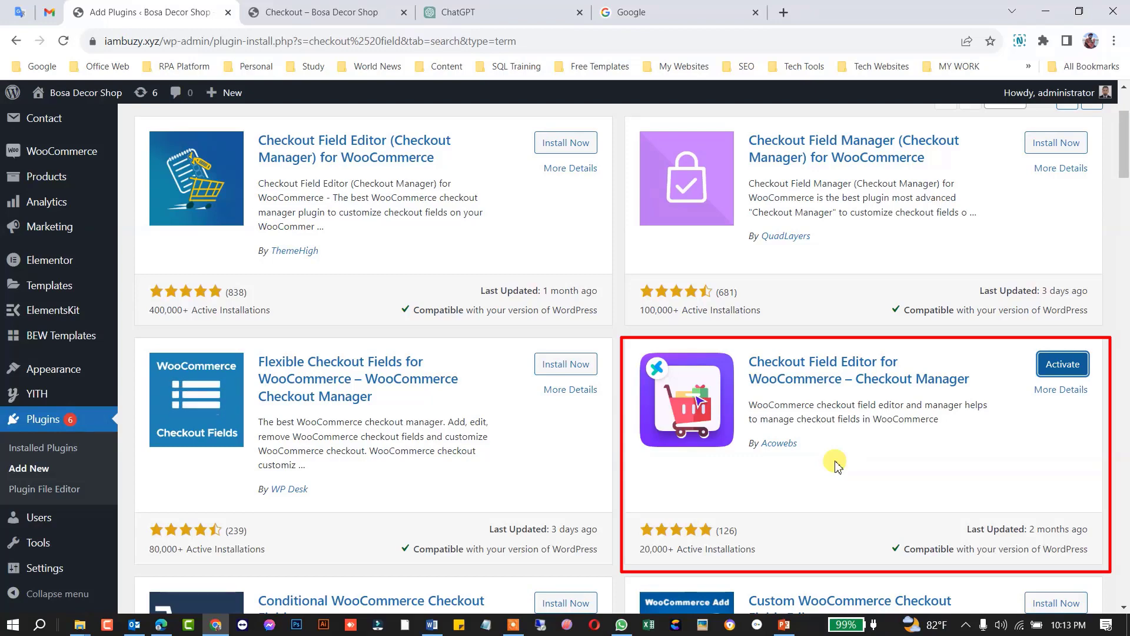
{"action": "left_click", "coordinate": [1068, 369]}
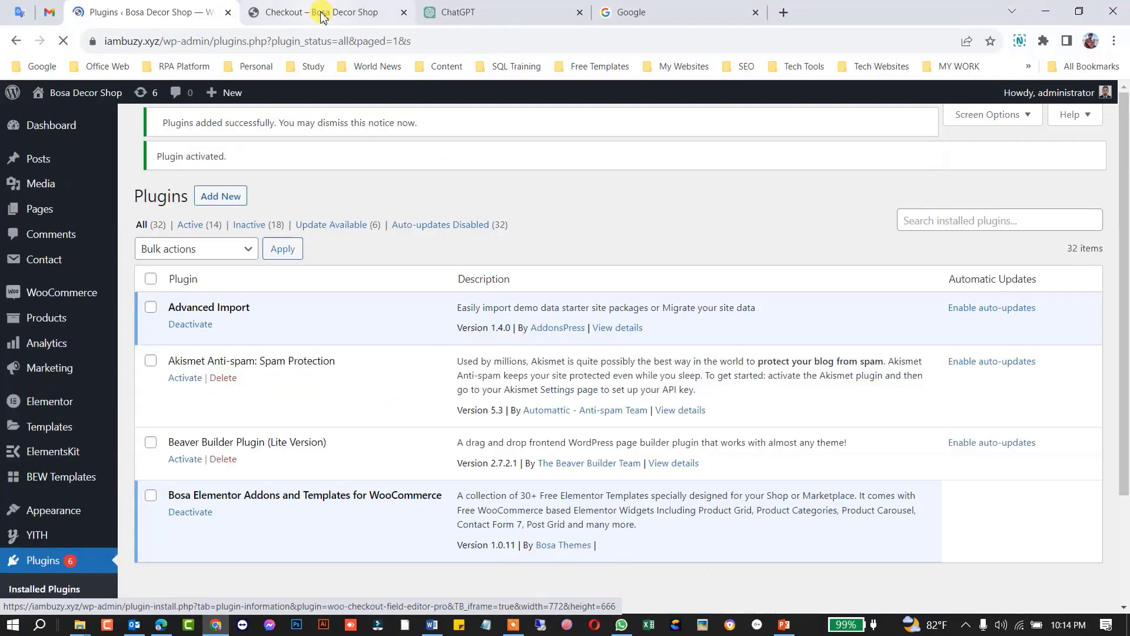
- Review the shop's checkout page from the billing details down to the order summary and payment section
{"action": "left_click", "coordinate": [321, 15]}
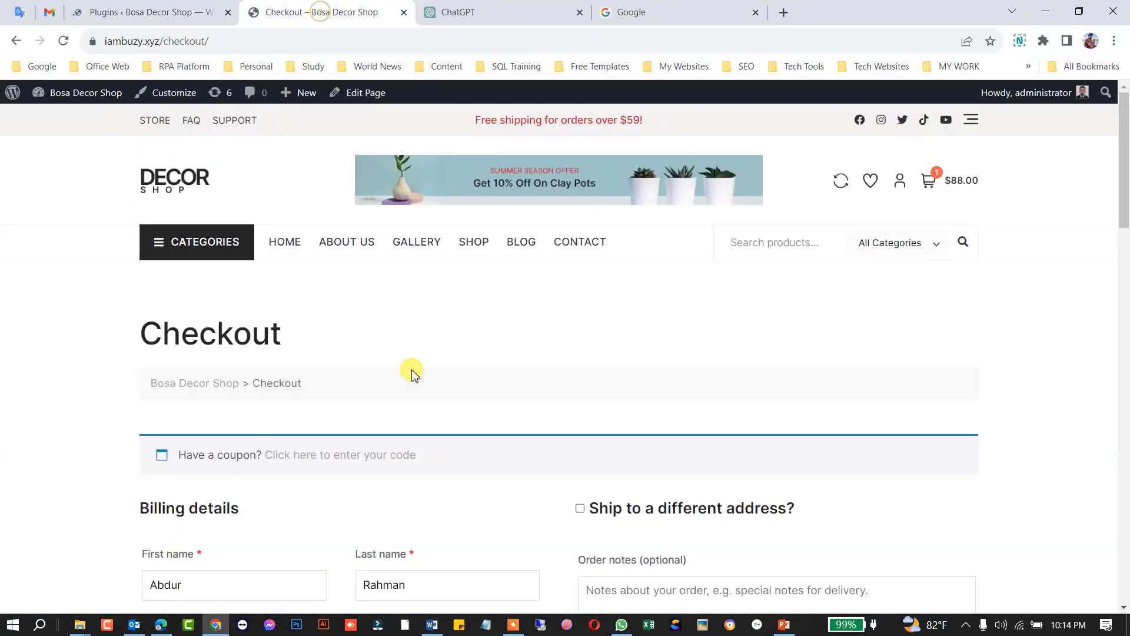
{"action": "scroll", "coordinate": [480, 362], "scroll_direction": "down", "scroll_amount": 15}
{"action": "scroll", "coordinate": [482, 348], "scroll_direction": "down", "scroll_amount": 5}
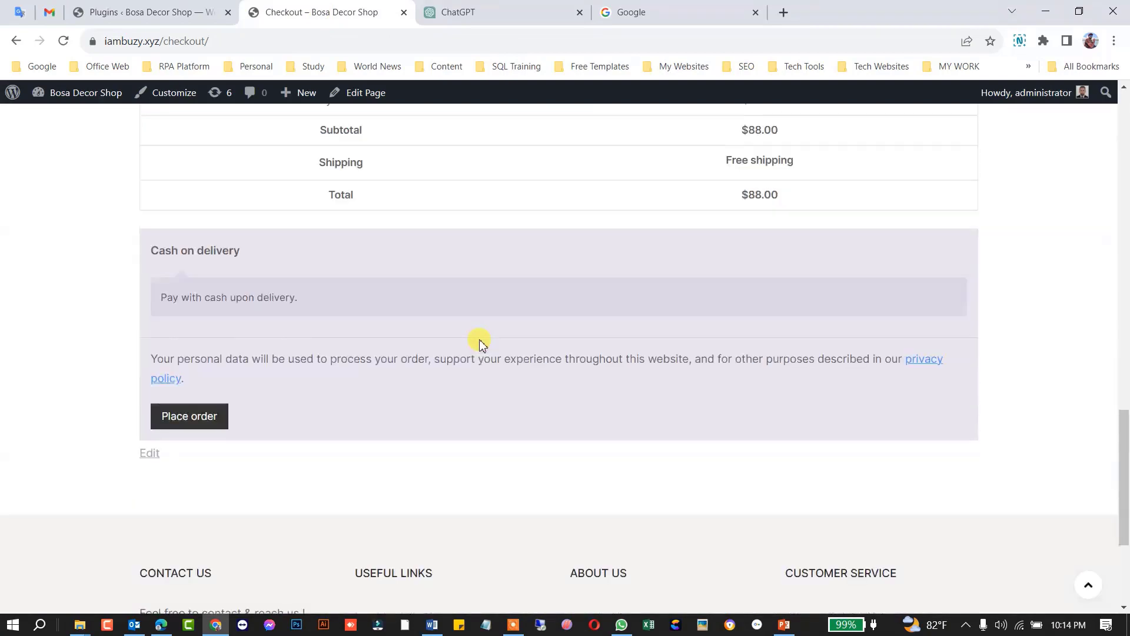
{"action": "scroll", "coordinate": [482, 340], "scroll_direction": "up", "scroll_amount": 17}
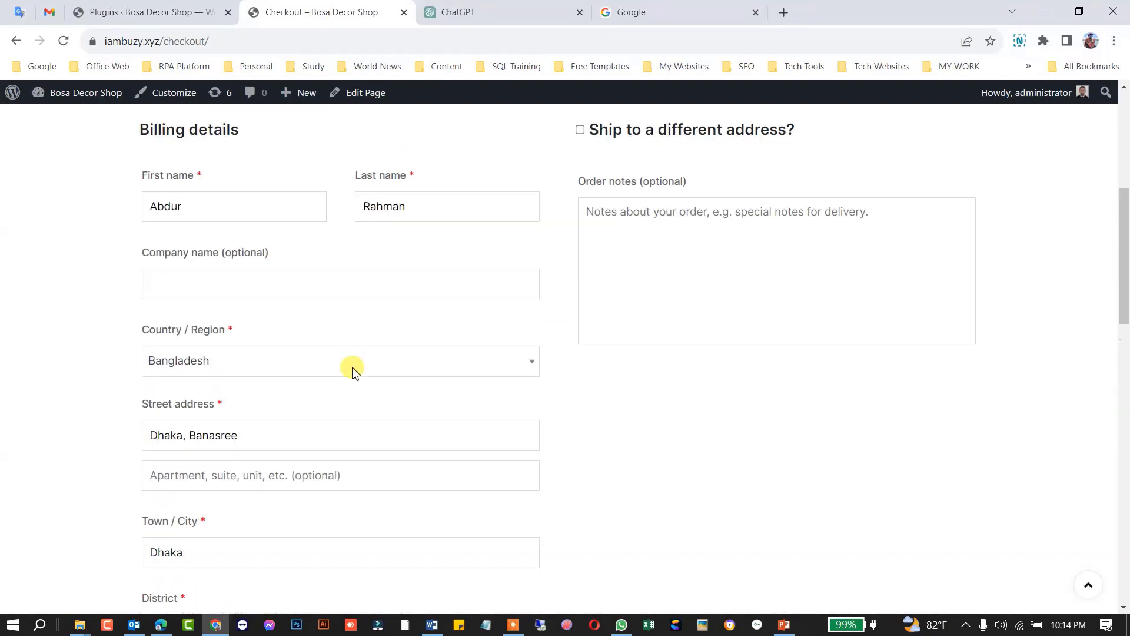
{"action": "scroll", "coordinate": [285, 394], "scroll_direction": "down", "scroll_amount": 6}
{"action": "scroll", "coordinate": [236, 271], "scroll_direction": "down", "scroll_amount": 7}
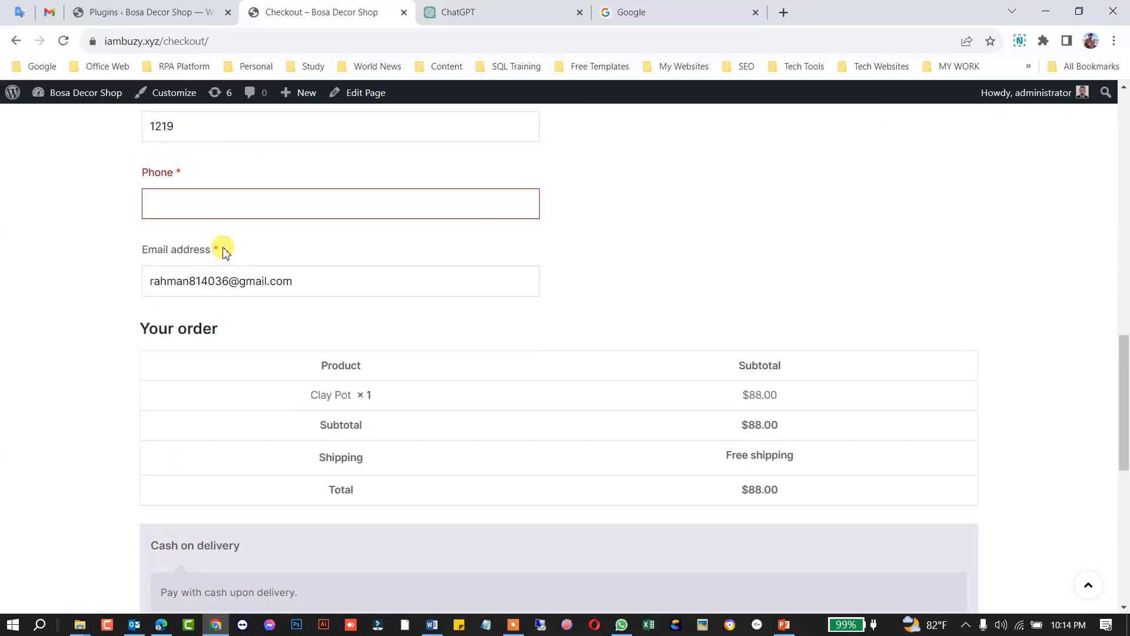
{"action": "scroll", "coordinate": [222, 247], "scroll_direction": "up", "scroll_amount": 1}
{"action": "scroll", "coordinate": [268, 356], "scroll_direction": "up", "scroll_amount": 5}
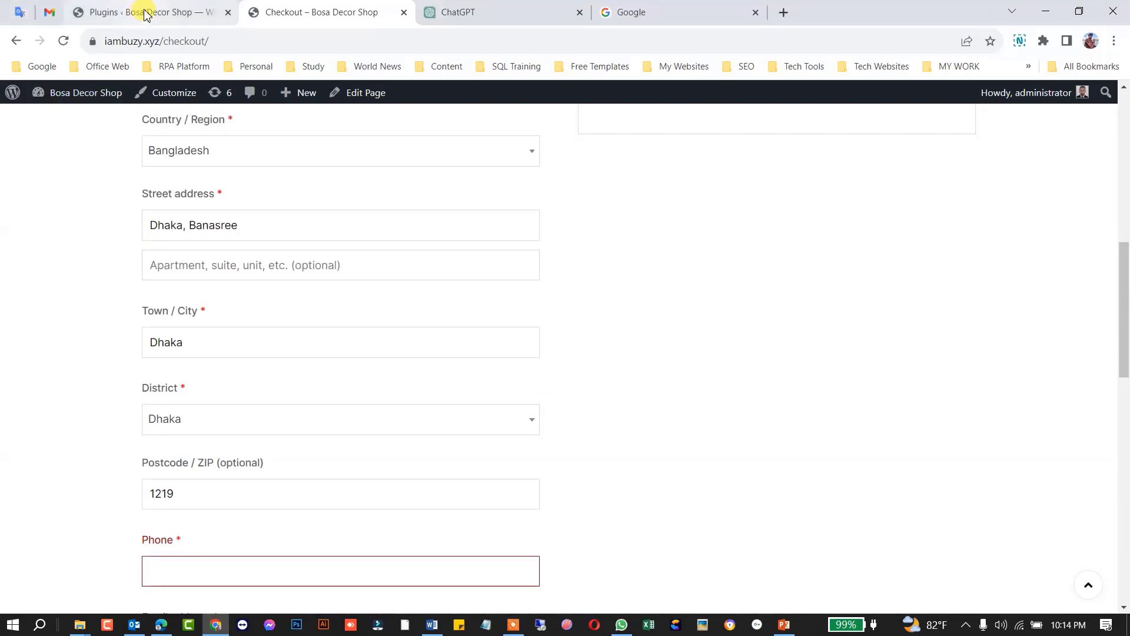
- Return to the WordPress dashboard and open the Checkout Fields editor belonging to WooCommerce
{"action": "left_click", "coordinate": [144, 12]}
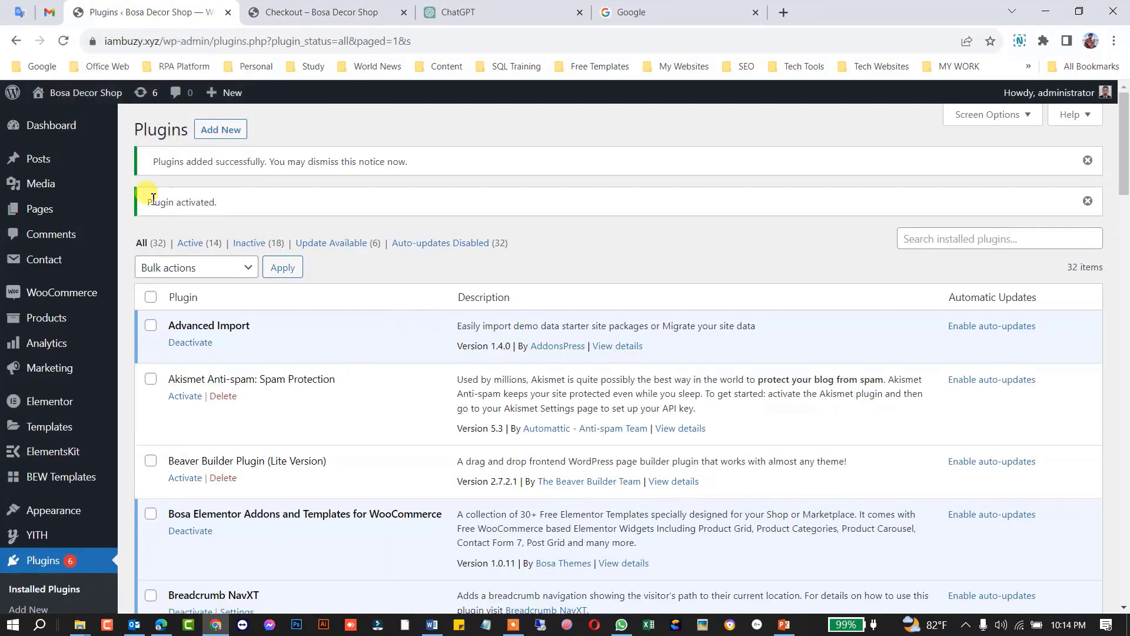
{"action": "left_click_drag", "start_coordinate": [152, 202], "coordinate": [293, 217]}
{"action": "left_click", "coordinate": [345, 202]}
{"action": "scroll", "coordinate": [336, 200], "scroll_direction": "down", "scroll_amount": 3}
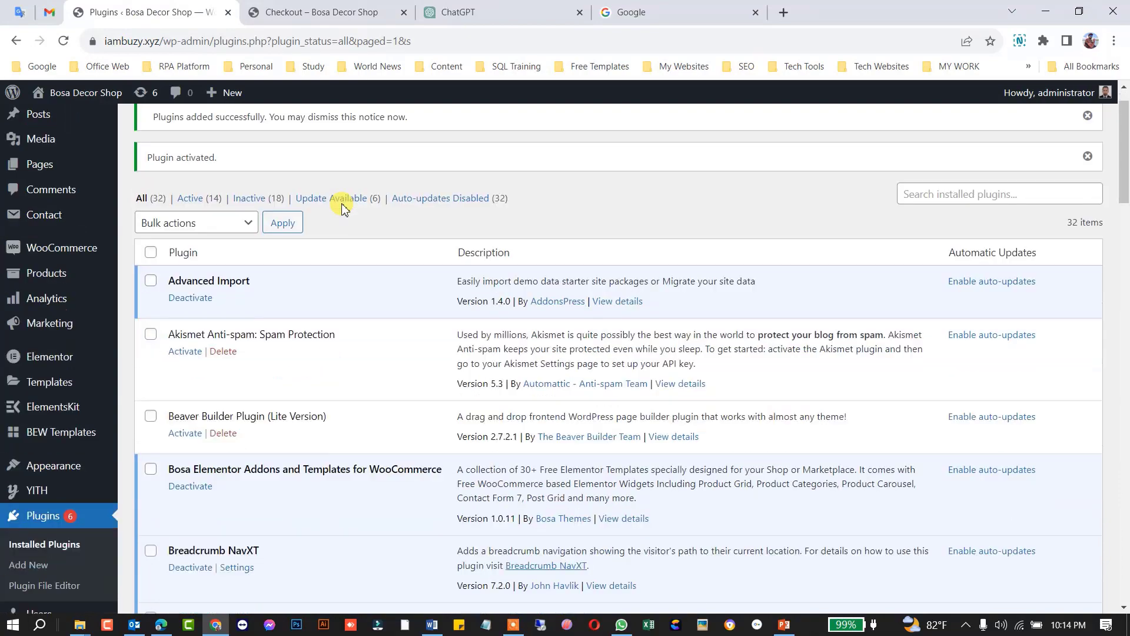
{"action": "scroll", "coordinate": [53, 256], "scroll_direction": "up", "scroll_amount": 3}
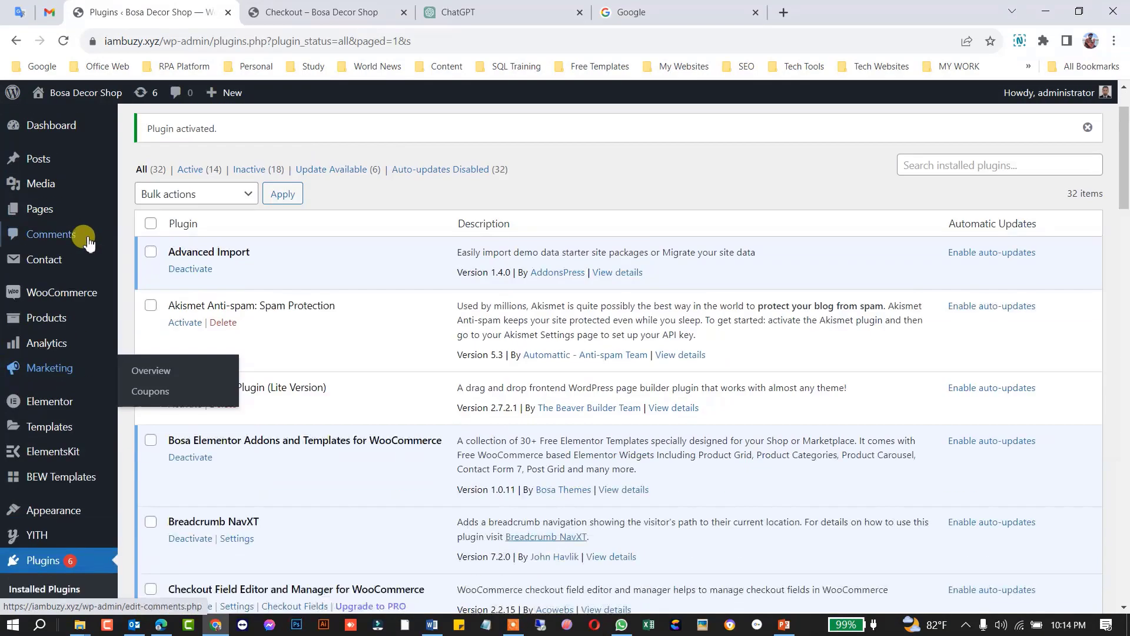
{"action": "mouse_move", "coordinate": [55, 292]}
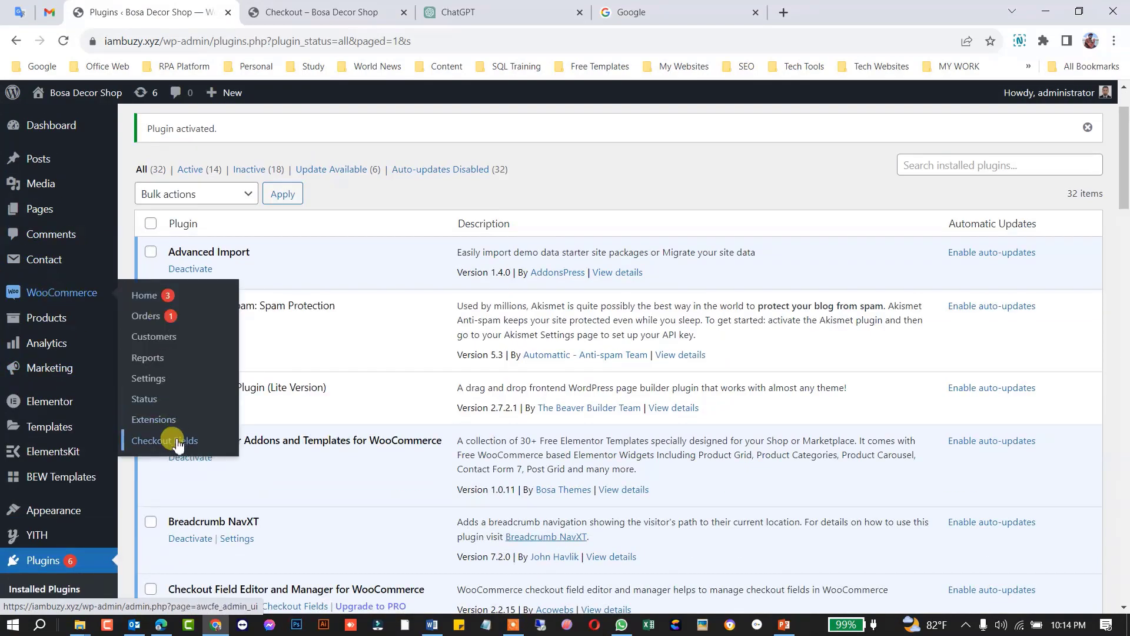
{"action": "scroll", "coordinate": [340, 447], "scroll_direction": "down", "scroll_amount": 6}
{"action": "scroll", "coordinate": [282, 439], "scroll_direction": "down", "scroll_amount": 1}
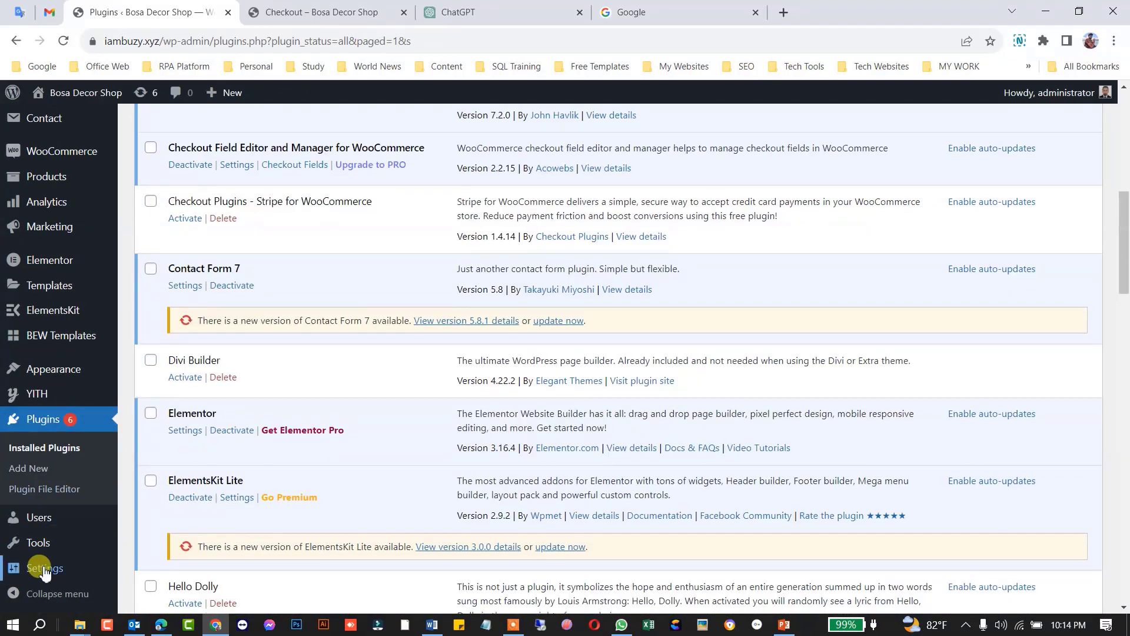
{"action": "mouse_move", "coordinate": [41, 567]}
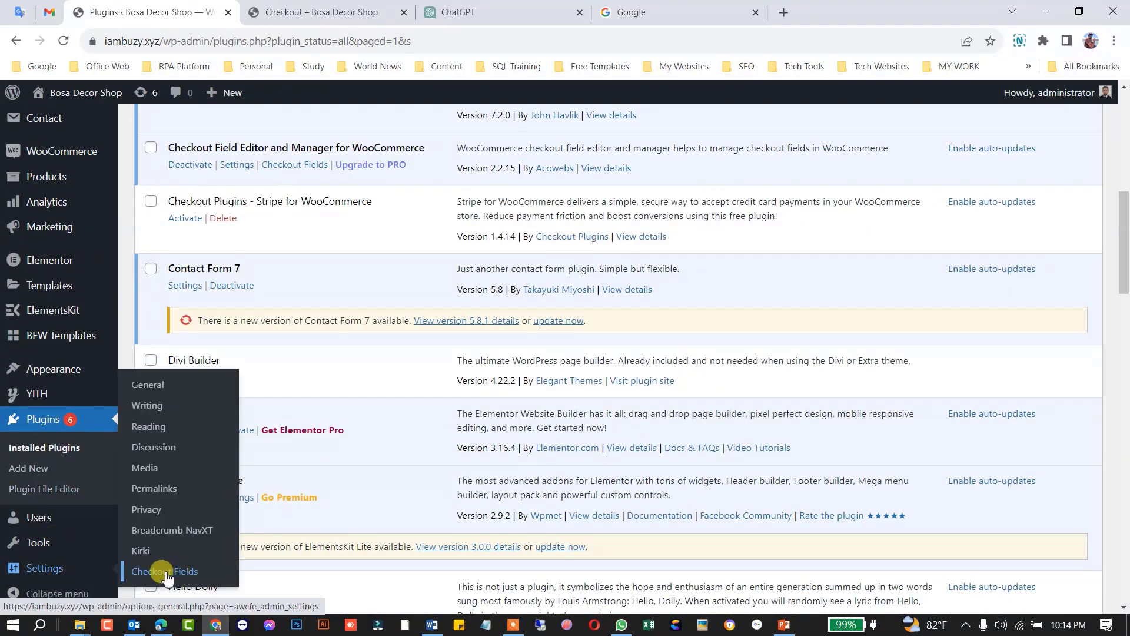
{"action": "scroll", "coordinate": [97, 316], "scroll_direction": "up", "scroll_amount": 5}
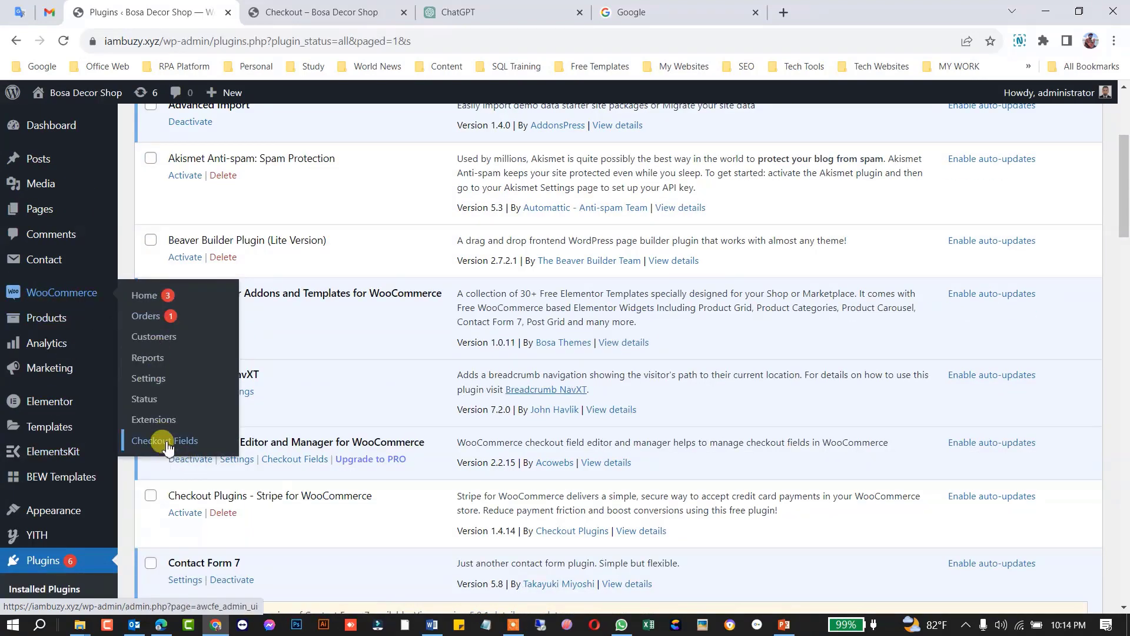
{"action": "left_click", "coordinate": [172, 445]}
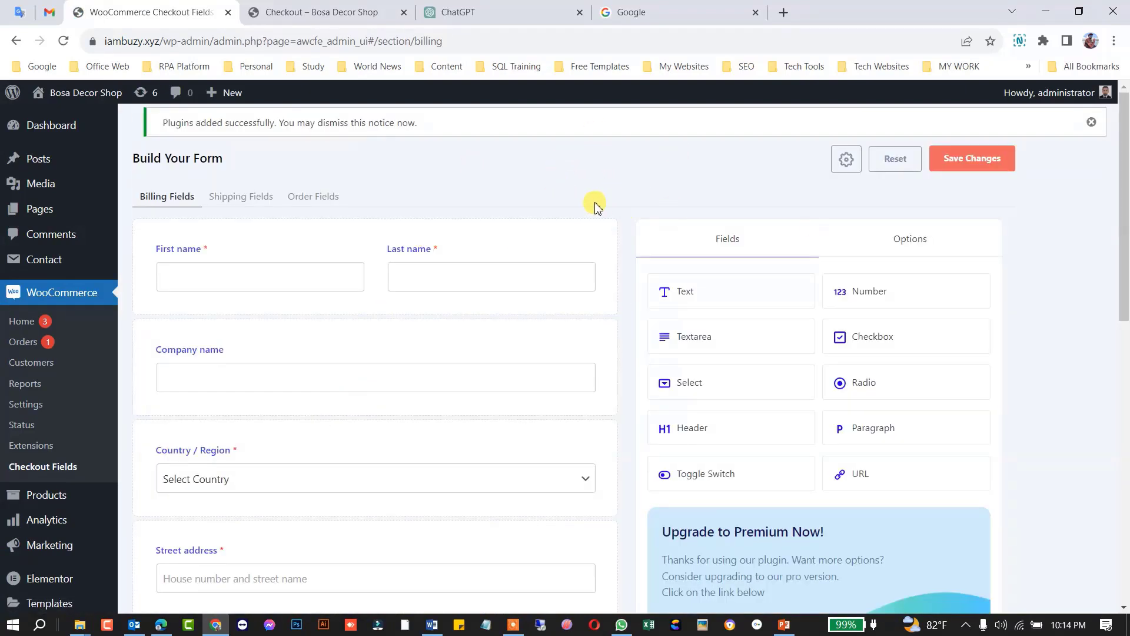
- Compare the billing fields in the form builder with the fields on the shop's checkout page
{"action": "scroll", "coordinate": [497, 212], "scroll_direction": "down", "scroll_amount": 7}
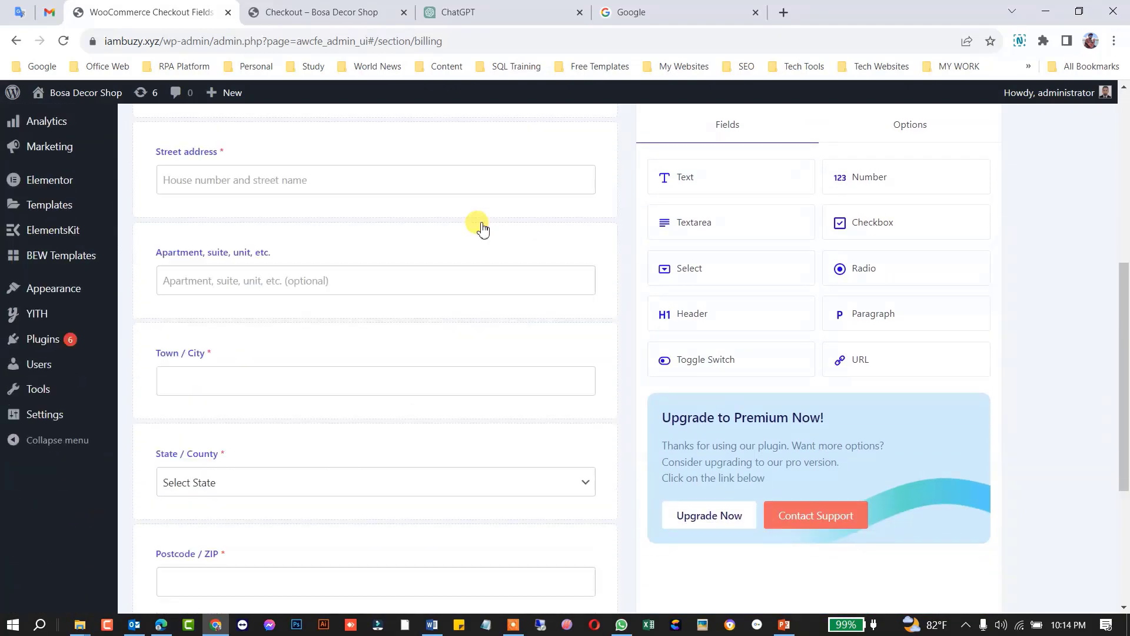
{"action": "scroll", "coordinate": [444, 361], "scroll_direction": "down", "scroll_amount": 5}
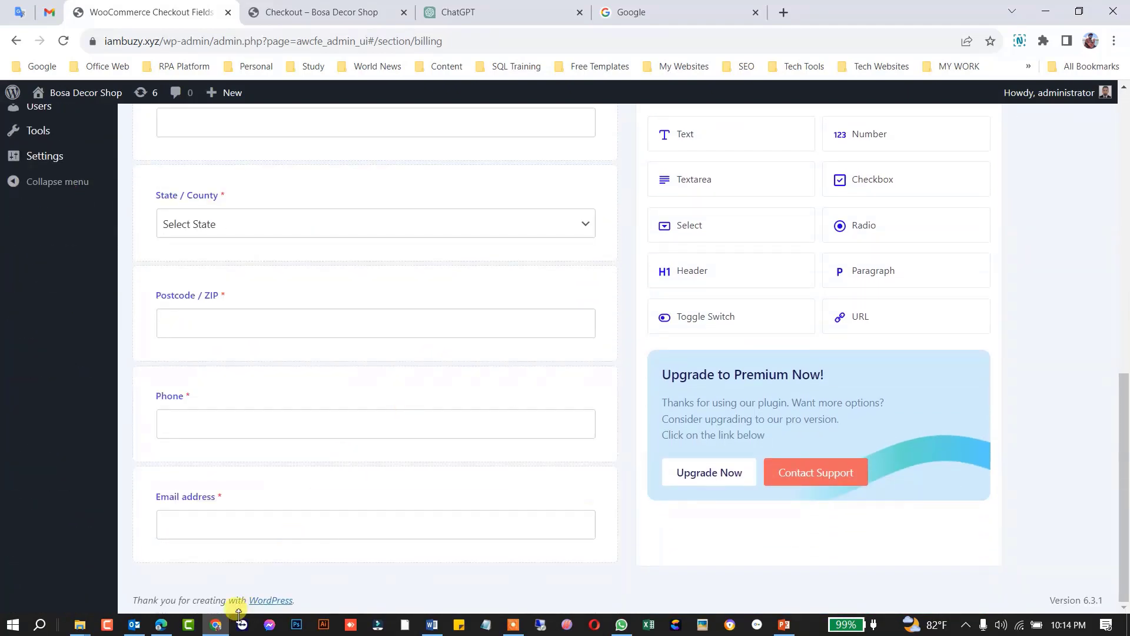
{"action": "left_click", "coordinate": [323, 12]}
{"action": "scroll", "coordinate": [224, 235], "scroll_direction": "down", "scroll_amount": 6}
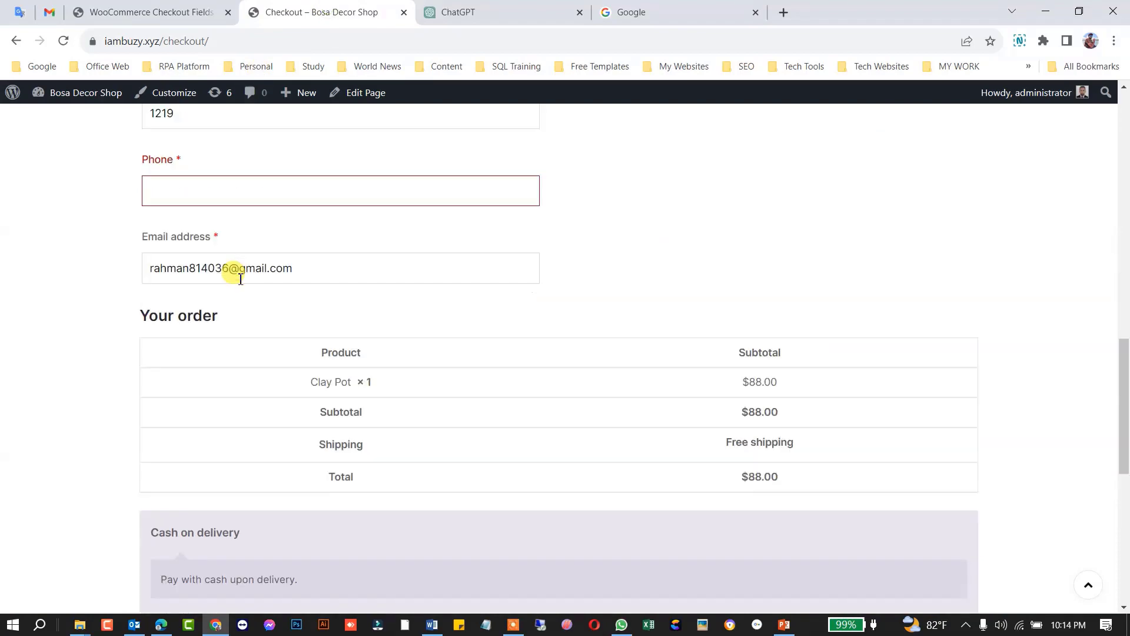
{"action": "scroll", "coordinate": [263, 293], "scroll_direction": "down", "scroll_amount": 2}
{"action": "scroll", "coordinate": [224, 206], "scroll_direction": "up", "scroll_amount": 6}
{"action": "left_click", "coordinate": [144, 12]}
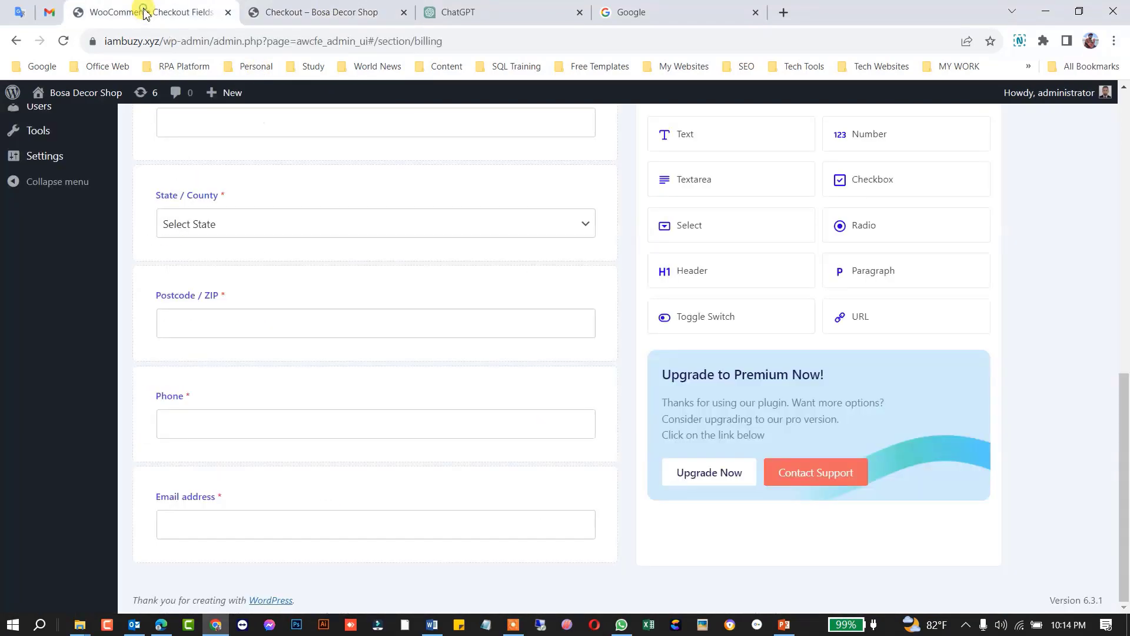
{"action": "scroll", "coordinate": [315, 300], "scroll_direction": "up", "scroll_amount": 5}
{"action": "scroll", "coordinate": [358, 321], "scroll_direction": "up", "scroll_amount": 4}
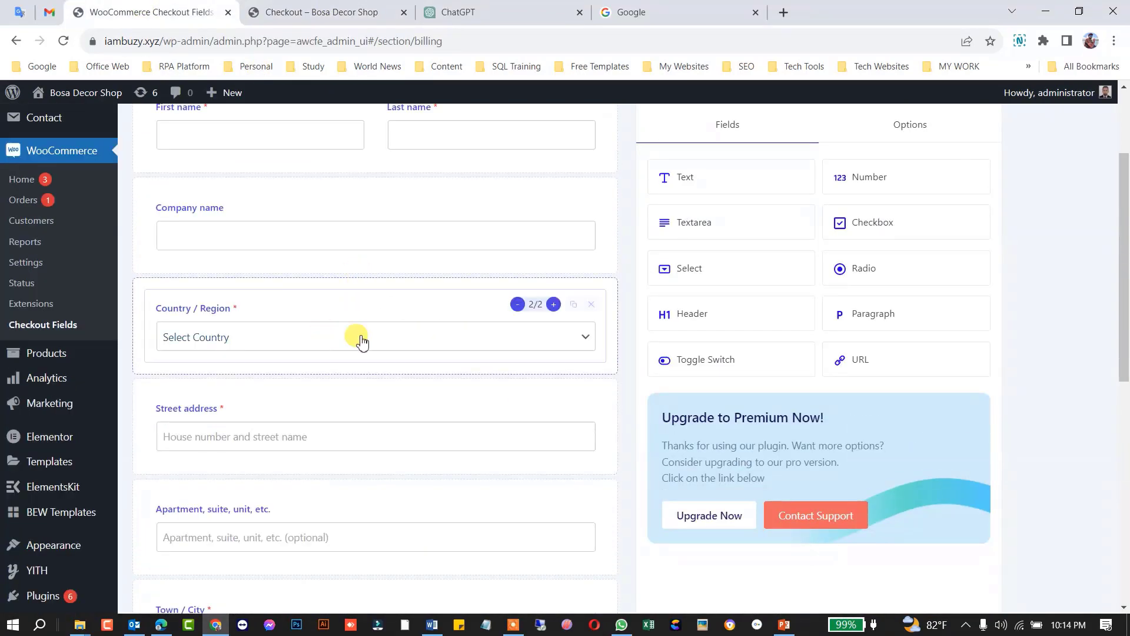
{"action": "scroll", "coordinate": [362, 341], "scroll_direction": "up", "scroll_amount": 3}
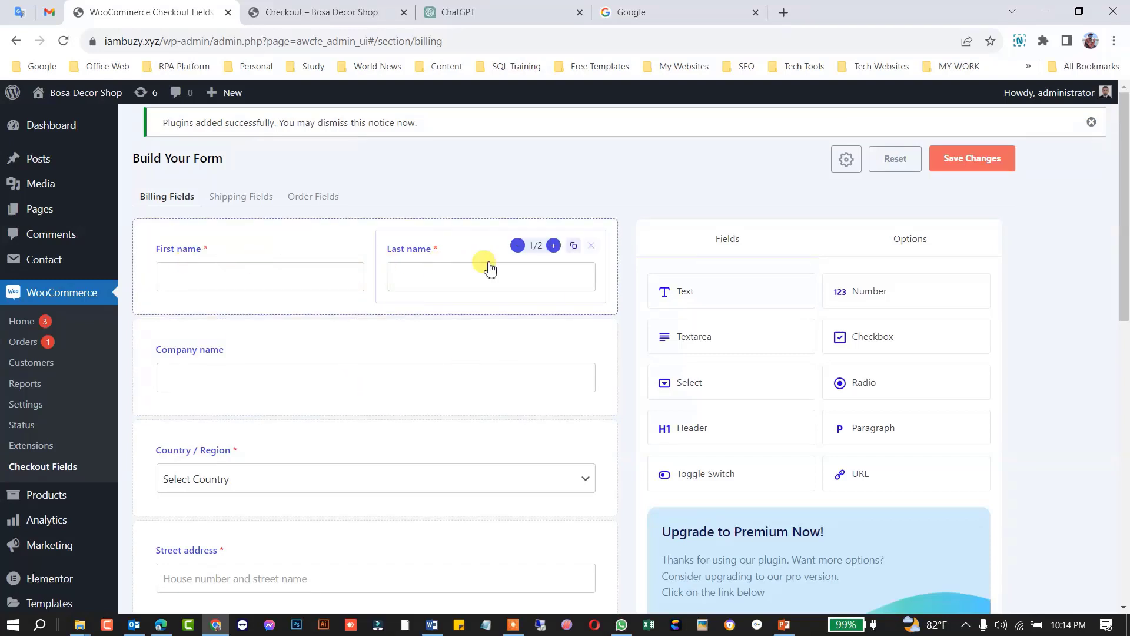
- Disable the Last name field in the billing form and save the changes
{"action": "left_click", "coordinate": [592, 247]}
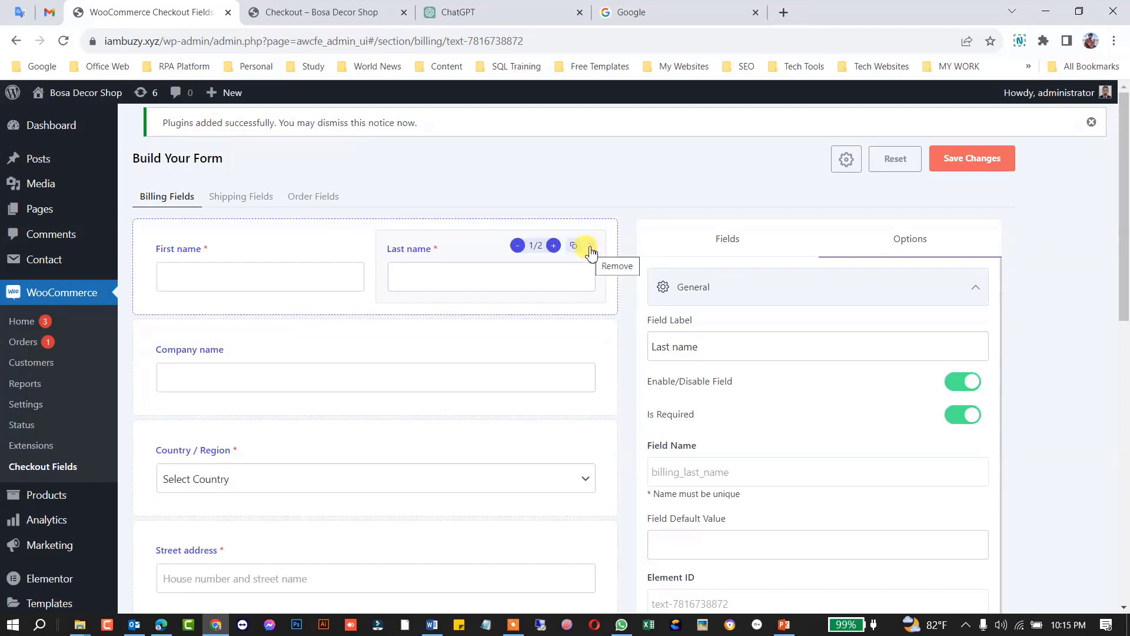
{"action": "left_click", "coordinate": [963, 386]}
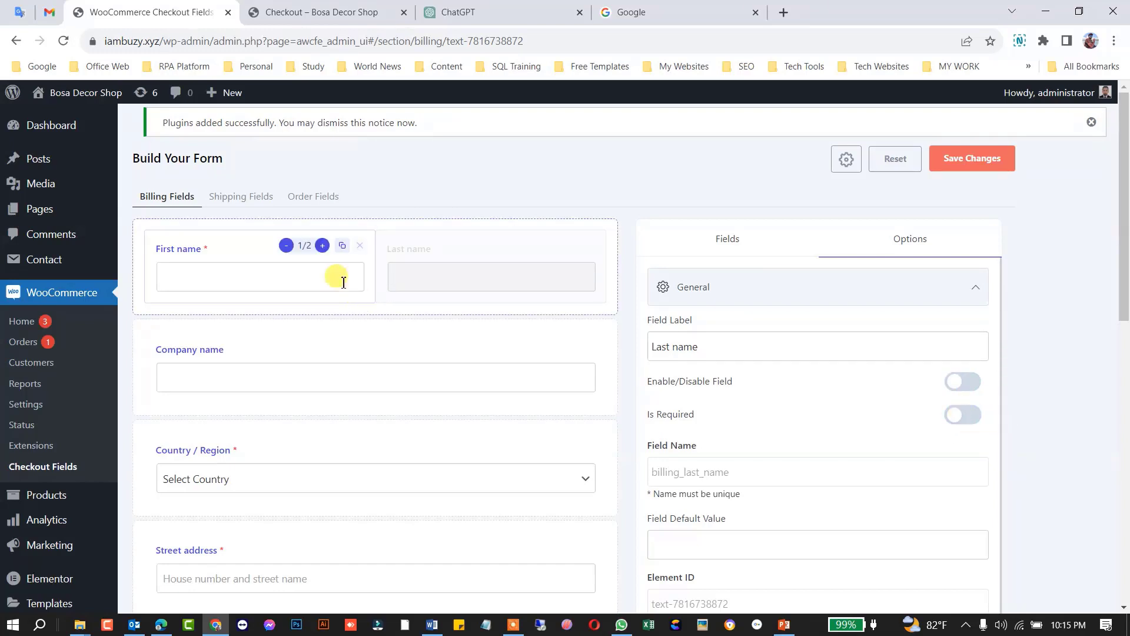
{"action": "left_click", "coordinate": [317, 273]}
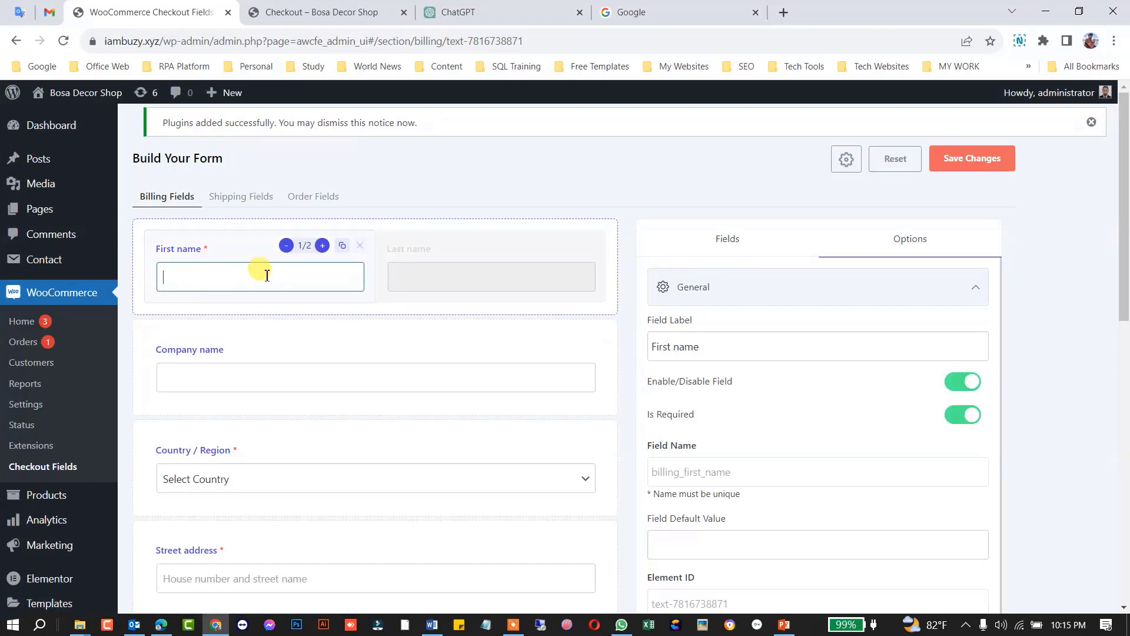
{"action": "left_click", "coordinate": [969, 162]}
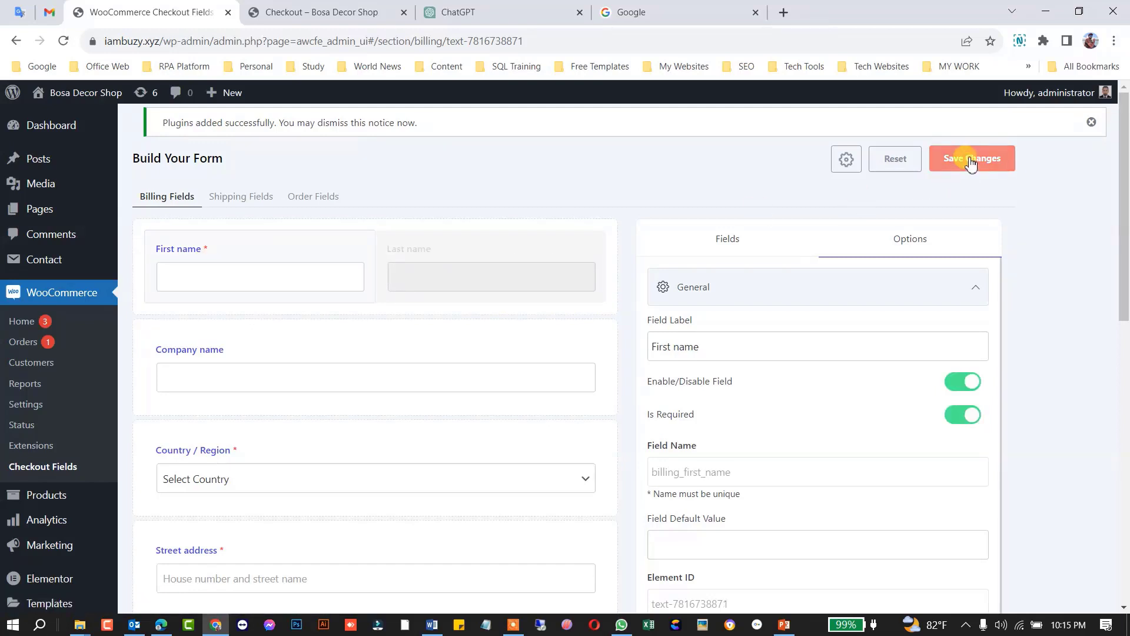
- Reload the shop's checkout page and check the name fields in the billing details
{"action": "left_click", "coordinate": [313, 12]}
{"action": "scroll", "coordinate": [176, 247], "scroll_direction": "up", "scroll_amount": 10}
{"action": "scroll", "coordinate": [227, 247], "scroll_direction": "up", "scroll_amount": 3}
{"action": "scroll", "coordinate": [240, 375], "scroll_direction": "down", "scroll_amount": 3}
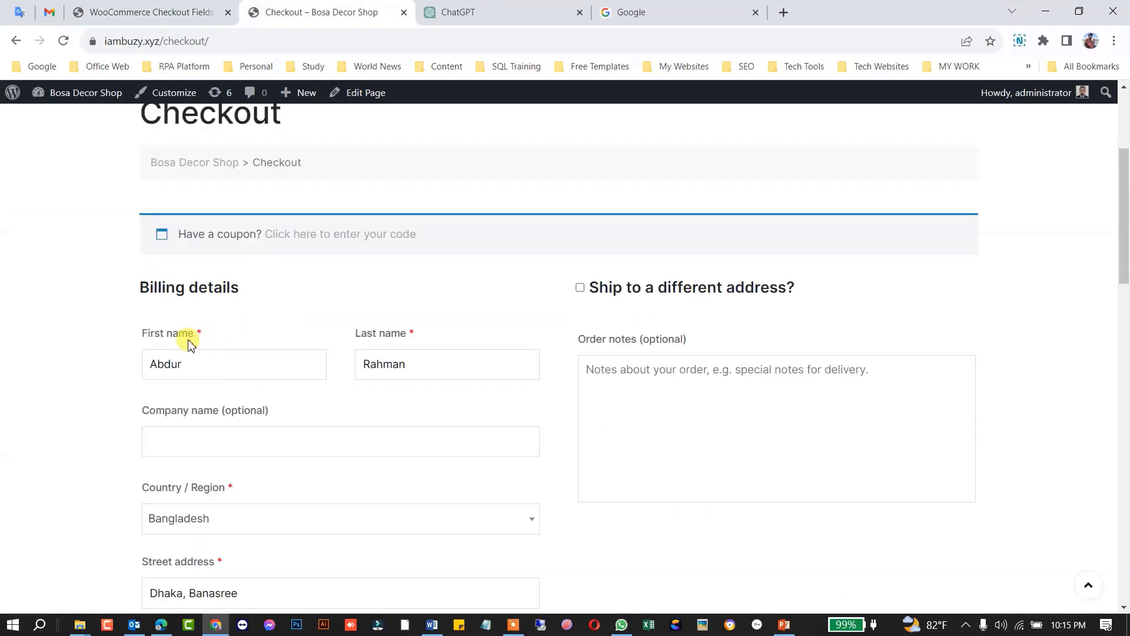
{"action": "left_click", "coordinate": [66, 41]}
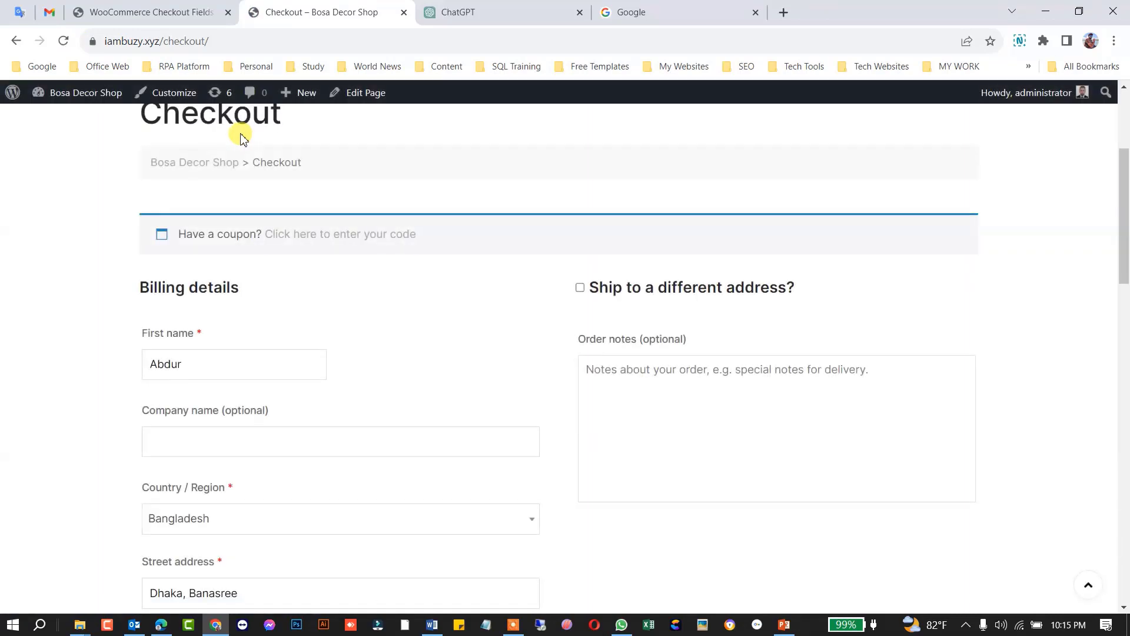
{"action": "scroll", "coordinate": [328, 277], "scroll_direction": "down", "scroll_amount": 1}
{"action": "left_click_drag", "start_coordinate": [329, 263], "coordinate": [485, 289]}
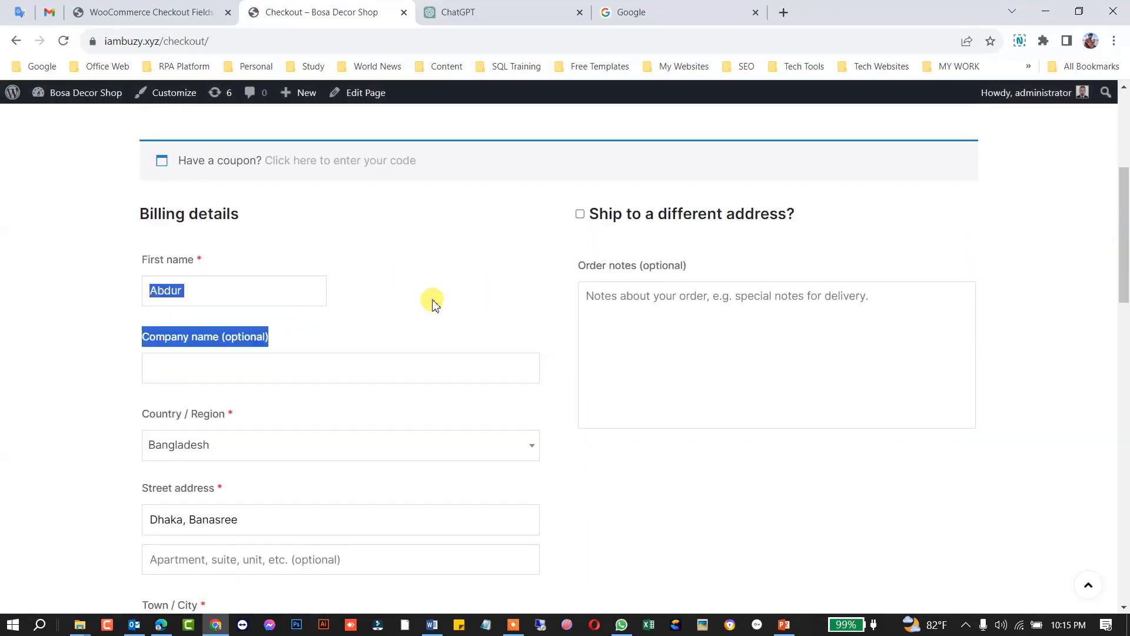
{"action": "left_click", "coordinate": [389, 305]}
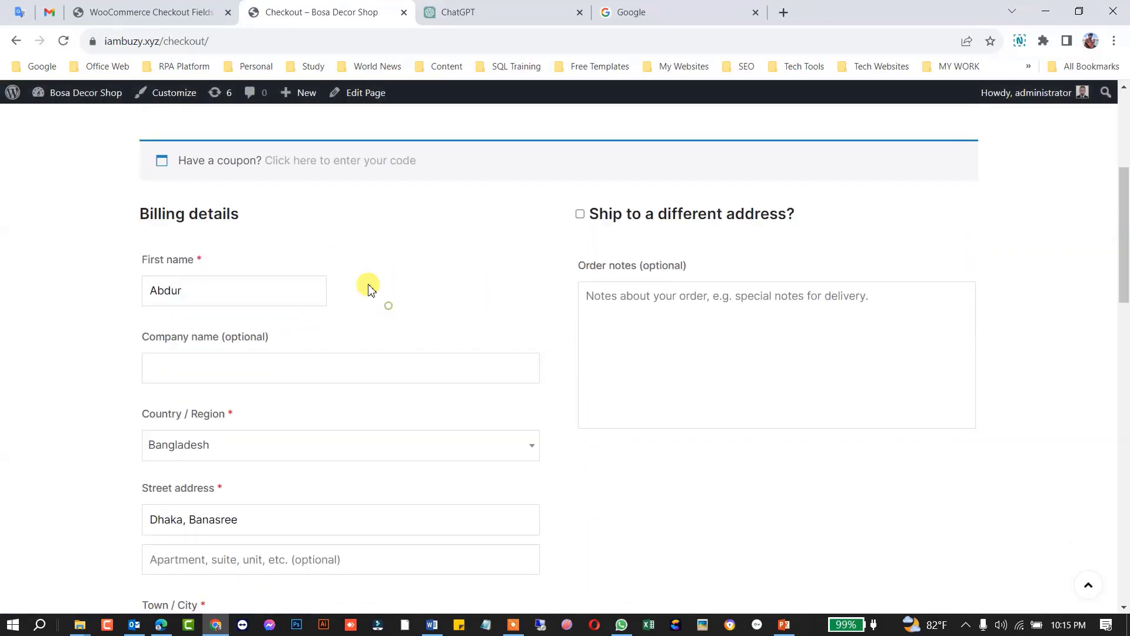
- Widen the First name field in the billing form to 2/2 and go back to the checkout page
{"action": "left_click", "coordinate": [152, 13]}
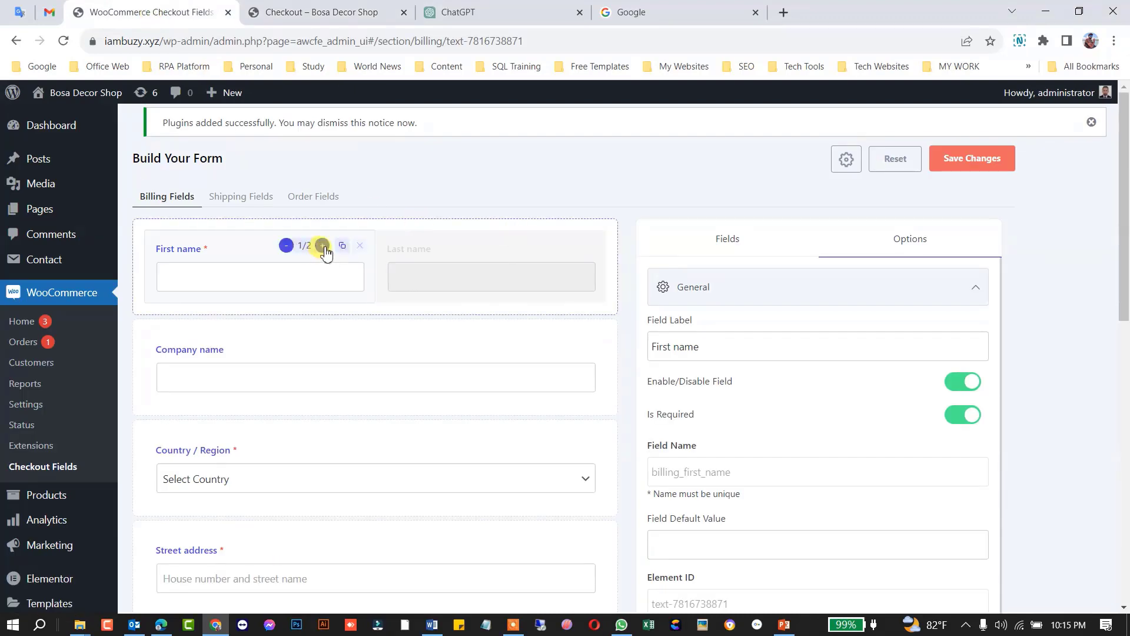
{"action": "left_click", "coordinate": [323, 246]}
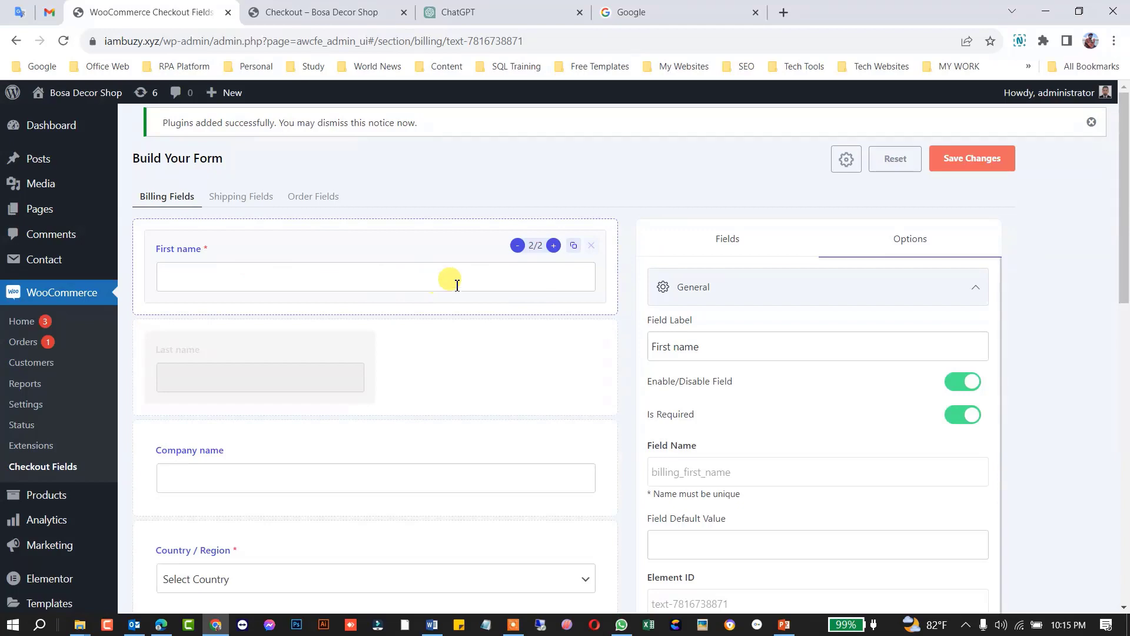
{"action": "scroll", "coordinate": [412, 320], "scroll_direction": "down", "scroll_amount": 1}
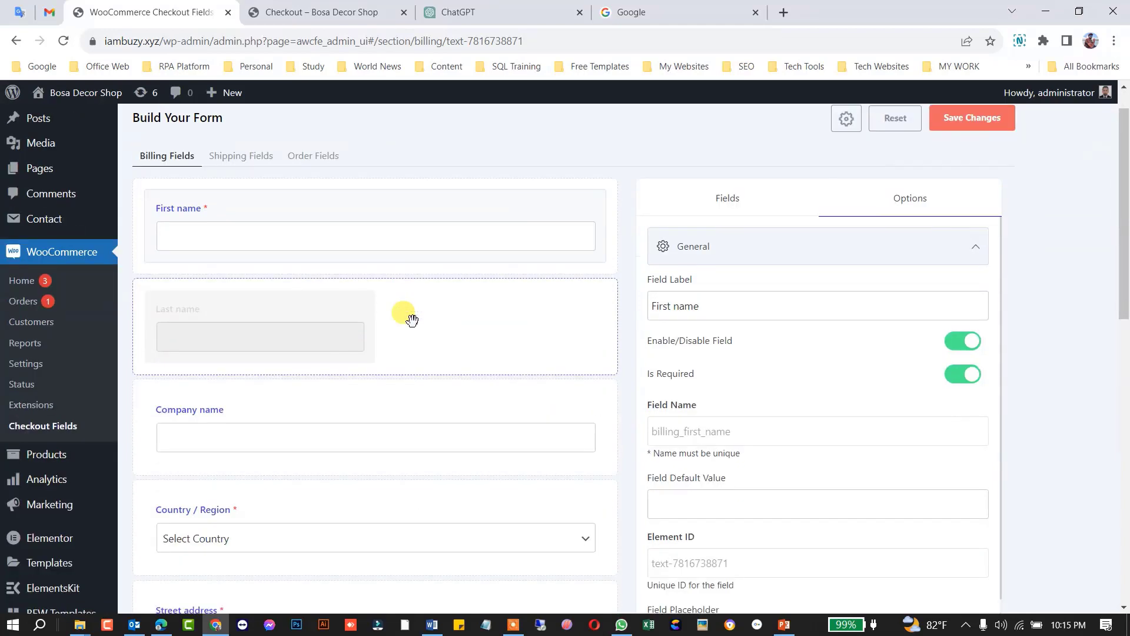
{"action": "scroll", "coordinate": [412, 320], "scroll_direction": "down", "scroll_amount": 2}
{"action": "scroll", "coordinate": [417, 290], "scroll_direction": "up", "scroll_amount": 3}
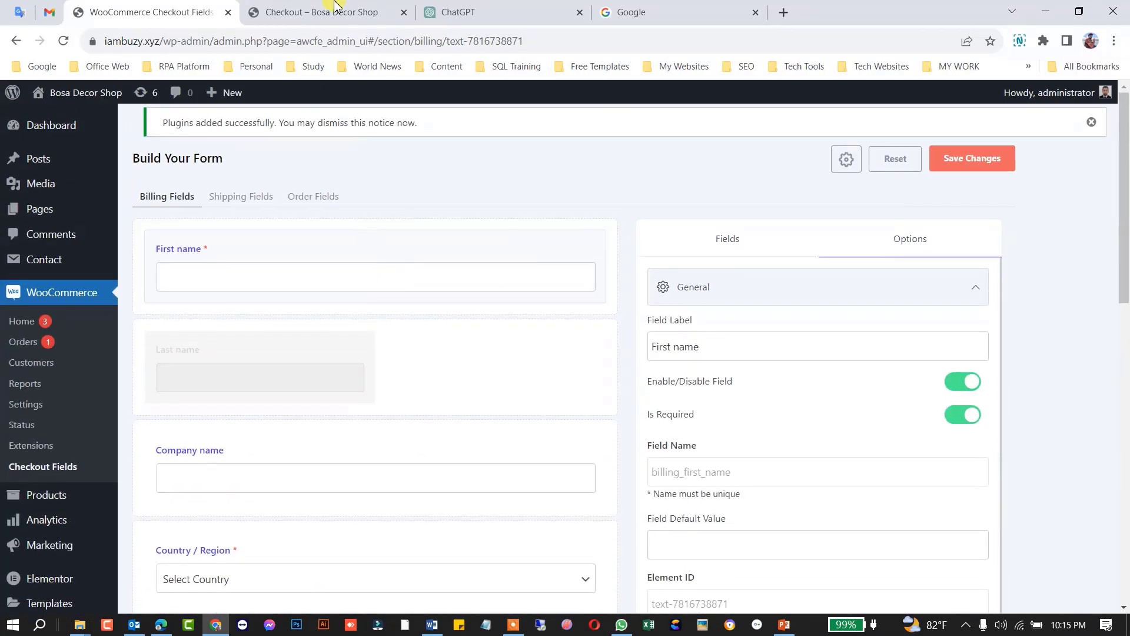
{"action": "left_click", "coordinate": [336, 12]}
{"action": "scroll", "coordinate": [439, 287], "scroll_direction": "up", "scroll_amount": 1}
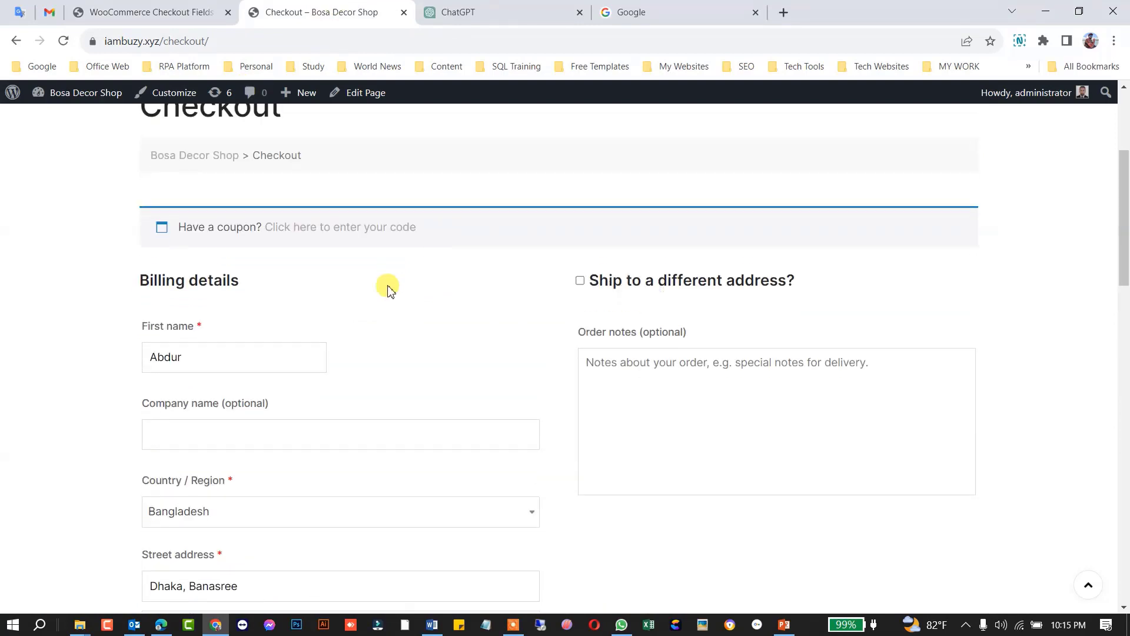
- Examine the billing details on the checkout page from First name down to Email address for unneeded fields
{"action": "scroll", "coordinate": [388, 290], "scroll_direction": "down", "scroll_amount": 2}
{"action": "left_click_drag", "start_coordinate": [142, 209], "coordinate": [277, 191]}
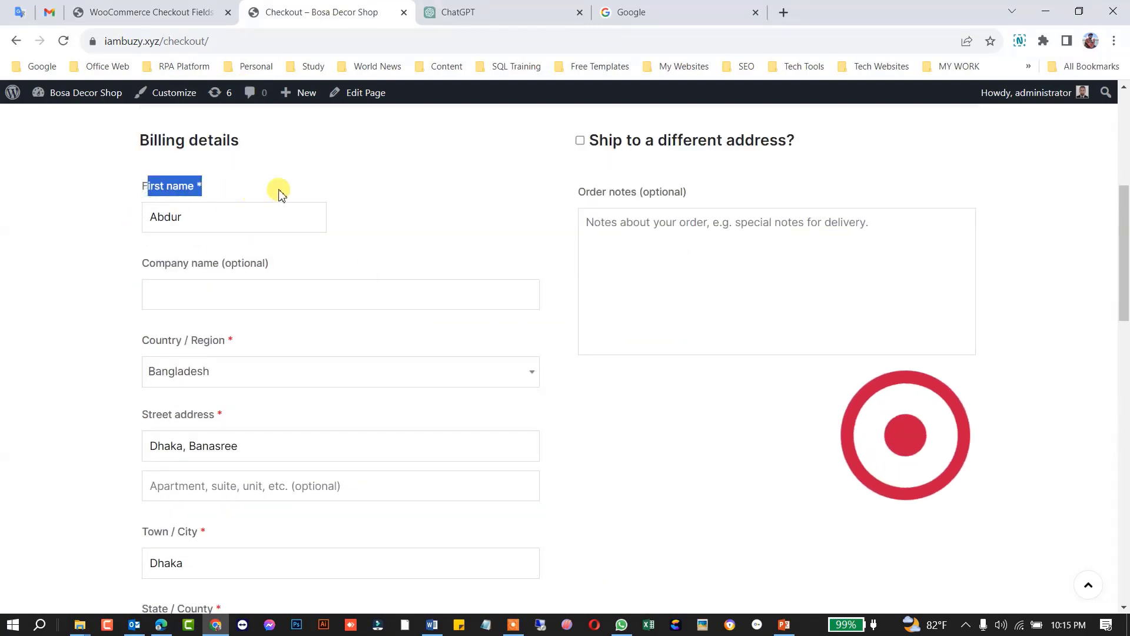
{"action": "scroll", "coordinate": [335, 218], "scroll_direction": "down", "scroll_amount": 2}
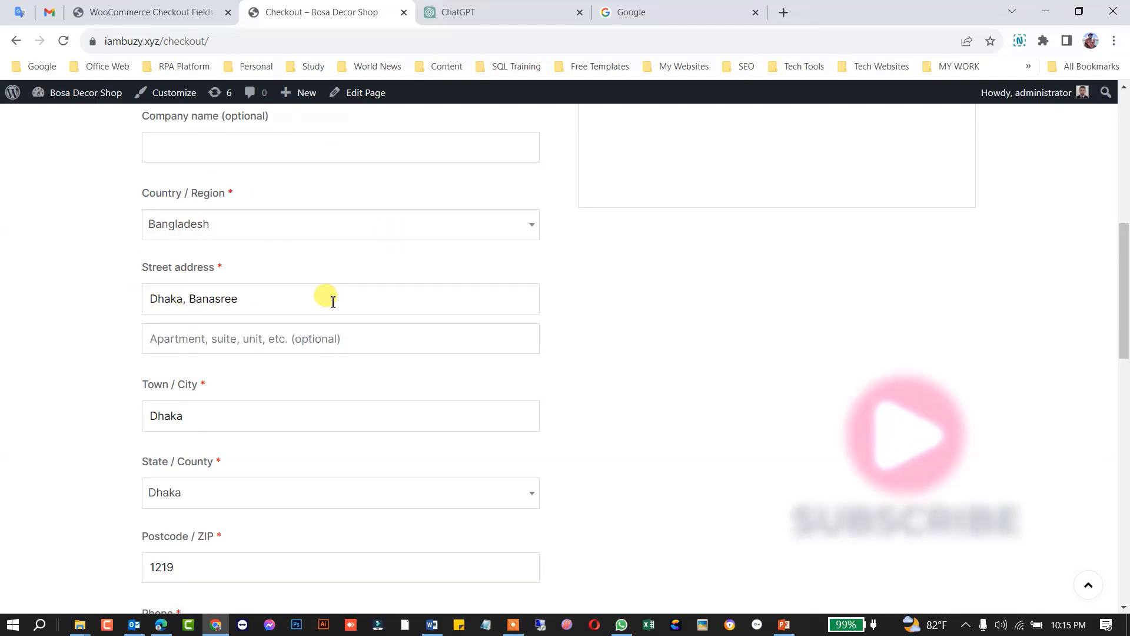
{"action": "scroll", "coordinate": [330, 300], "scroll_direction": "down", "scroll_amount": 1}
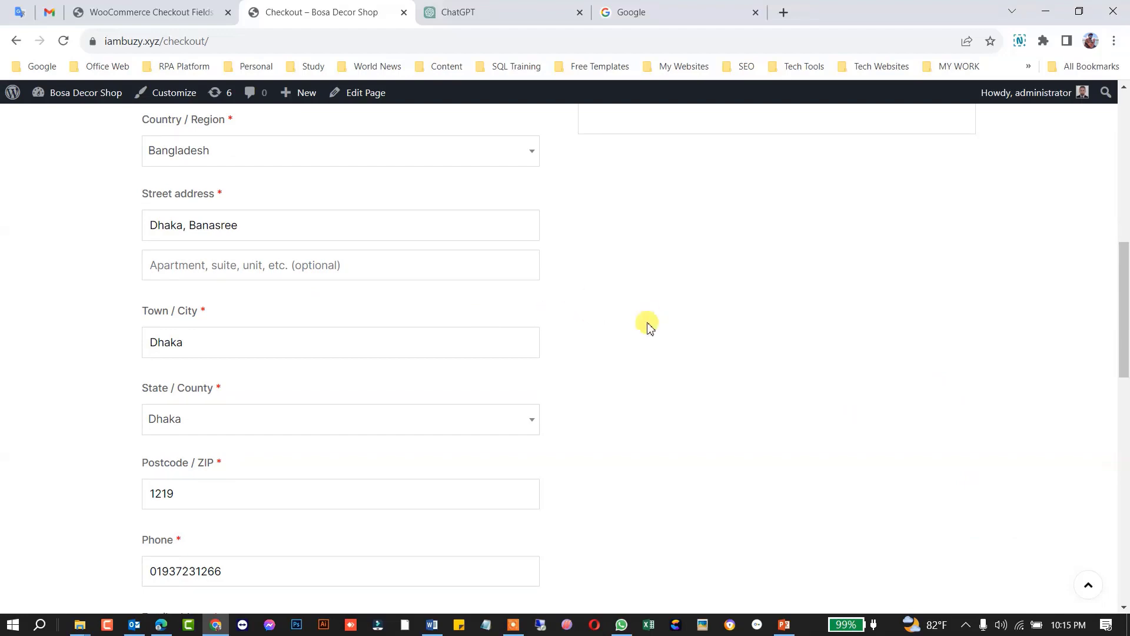
{"action": "scroll", "coordinate": [648, 306], "scroll_direction": "up", "scroll_amount": 3}
{"action": "scroll", "coordinate": [1036, 186], "scroll_direction": "up", "scroll_amount": 5}
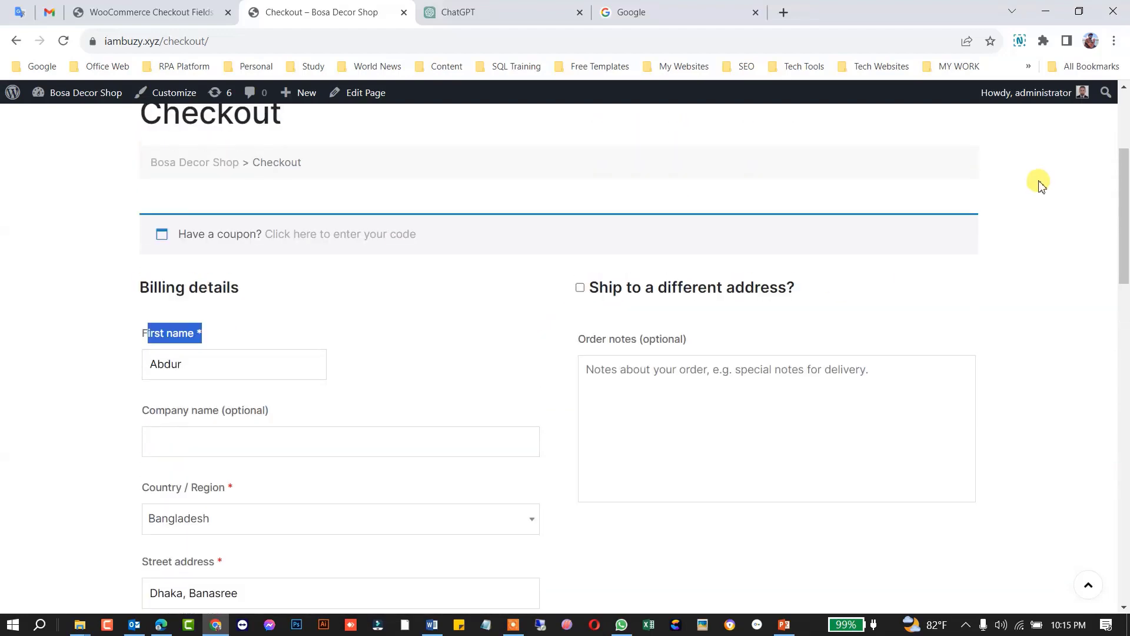
{"action": "scroll", "coordinate": [651, 291], "scroll_direction": "down", "scroll_amount": 6}
{"action": "scroll", "coordinate": [618, 318], "scroll_direction": "down", "scroll_amount": 1}
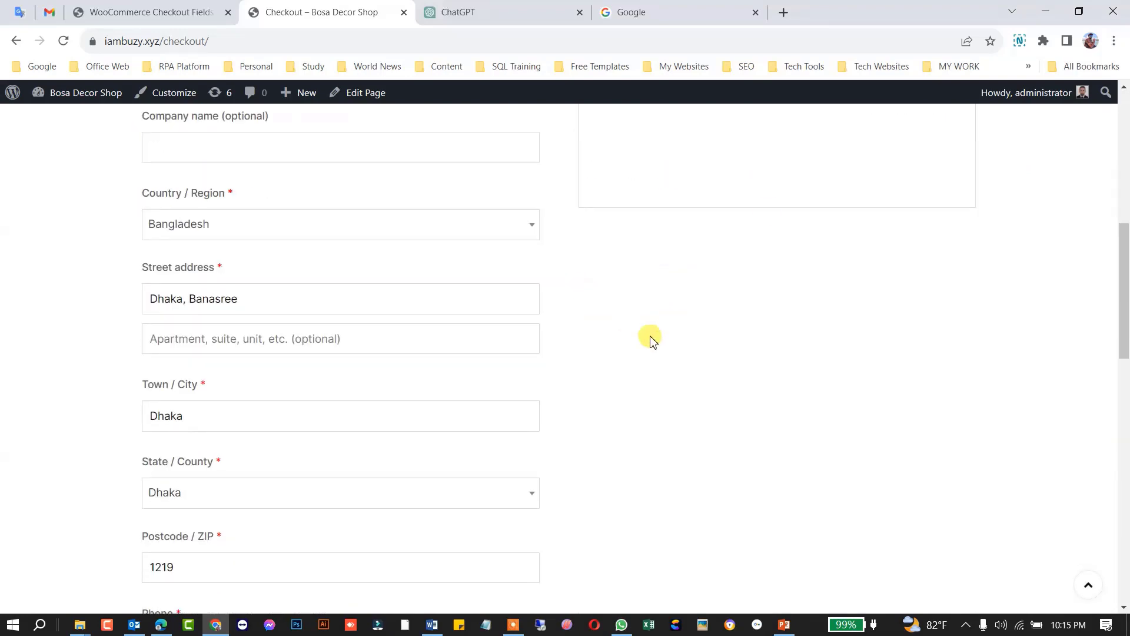
{"action": "left_click_drag", "start_coordinate": [137, 270], "coordinate": [277, 267]}
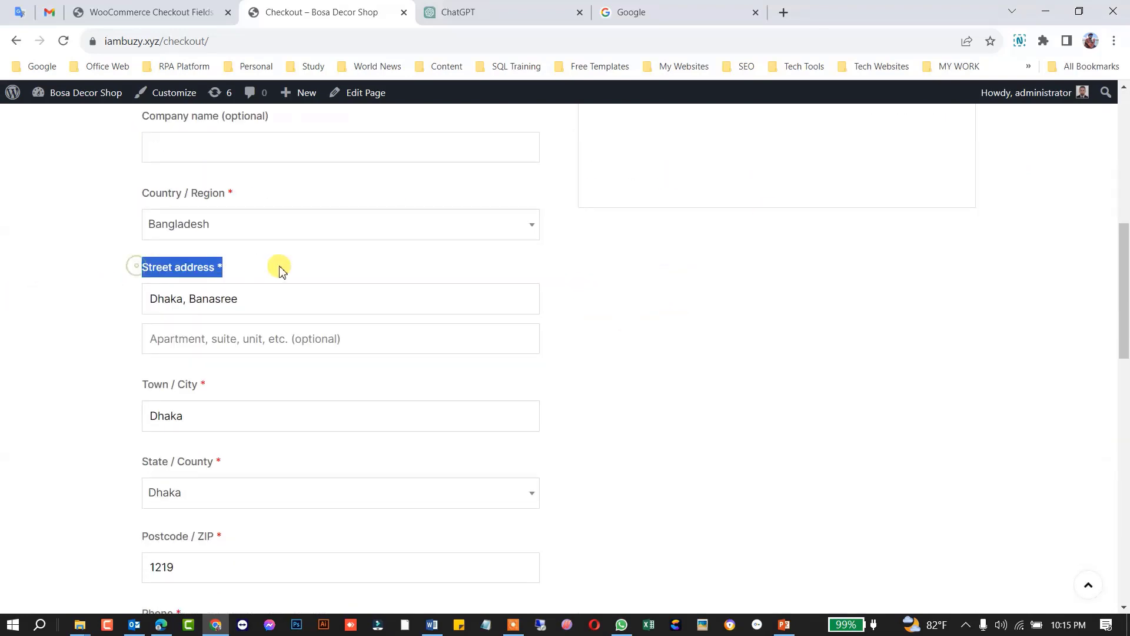
{"action": "left_click", "coordinate": [609, 332]}
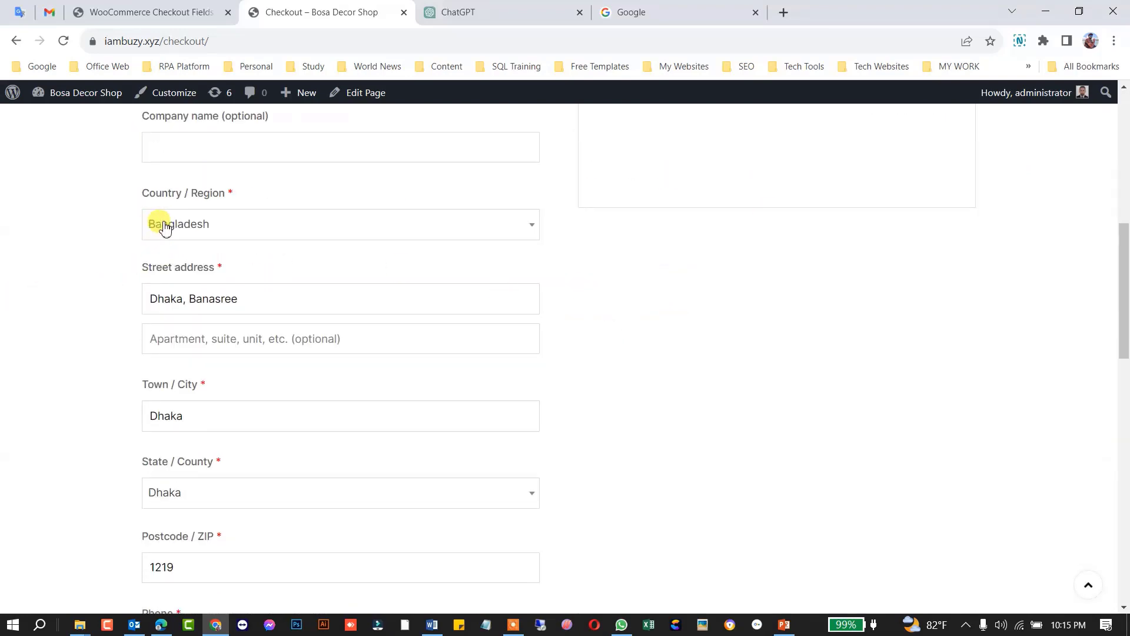
{"action": "scroll", "coordinate": [253, 283], "scroll_direction": "down", "scroll_amount": 2}
{"action": "scroll", "coordinate": [294, 283], "scroll_direction": "down", "scroll_amount": 1}
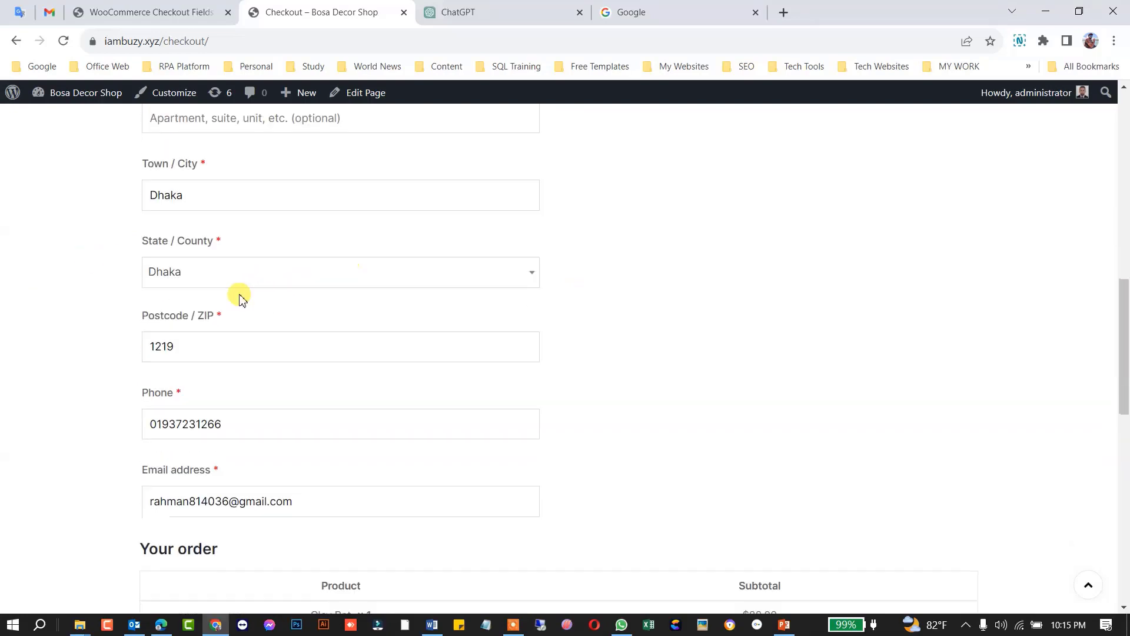
{"action": "scroll", "coordinate": [255, 318], "scroll_direction": "down", "scroll_amount": 1}
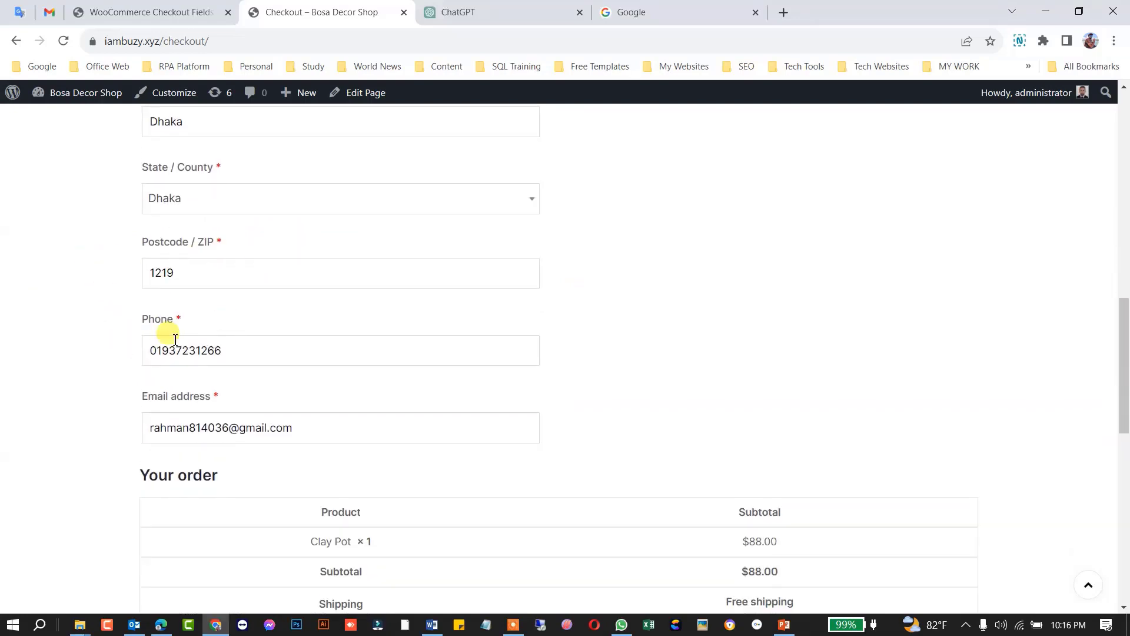
{"action": "scroll", "coordinate": [194, 339], "scroll_direction": "down", "scroll_amount": 2}
{"action": "scroll", "coordinate": [196, 345], "scroll_direction": "up", "scroll_amount": 4}
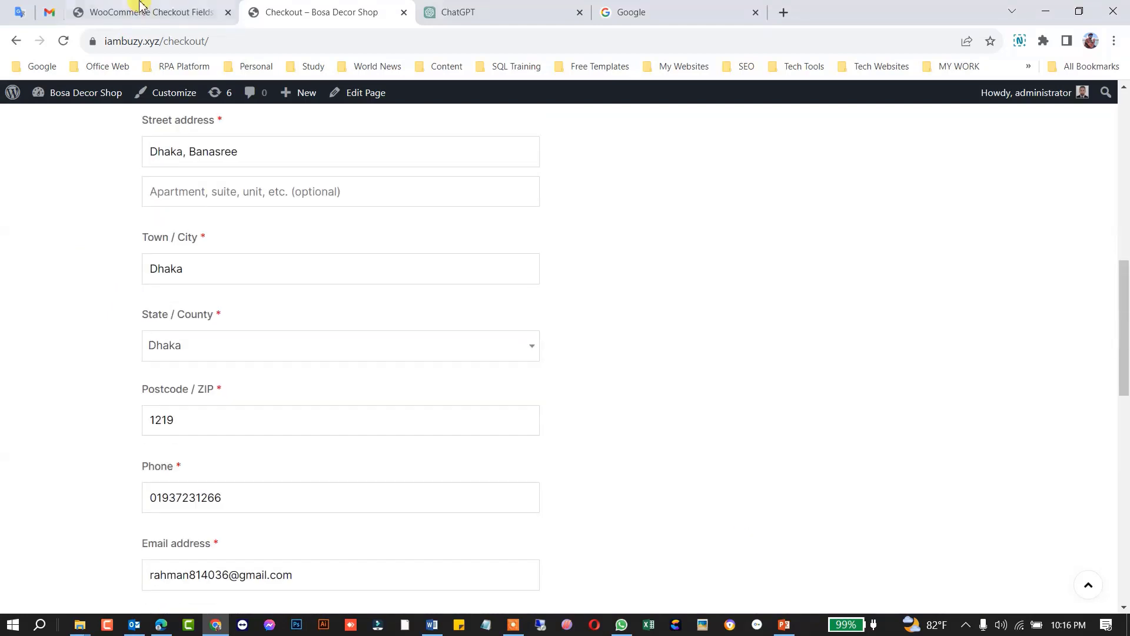
- Return to the form builder and change the label of the First name billing field to "Your Fullname"
{"action": "left_click", "coordinate": [148, 12]}
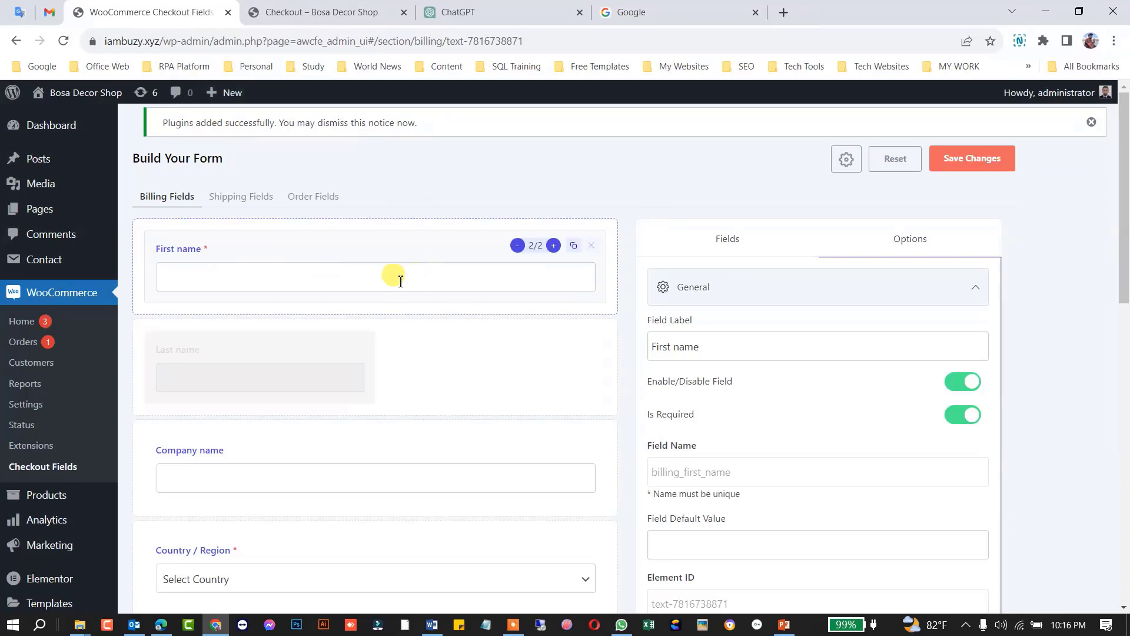
{"action": "left_click_drag", "start_coordinate": [702, 347], "coordinate": [613, 351]}
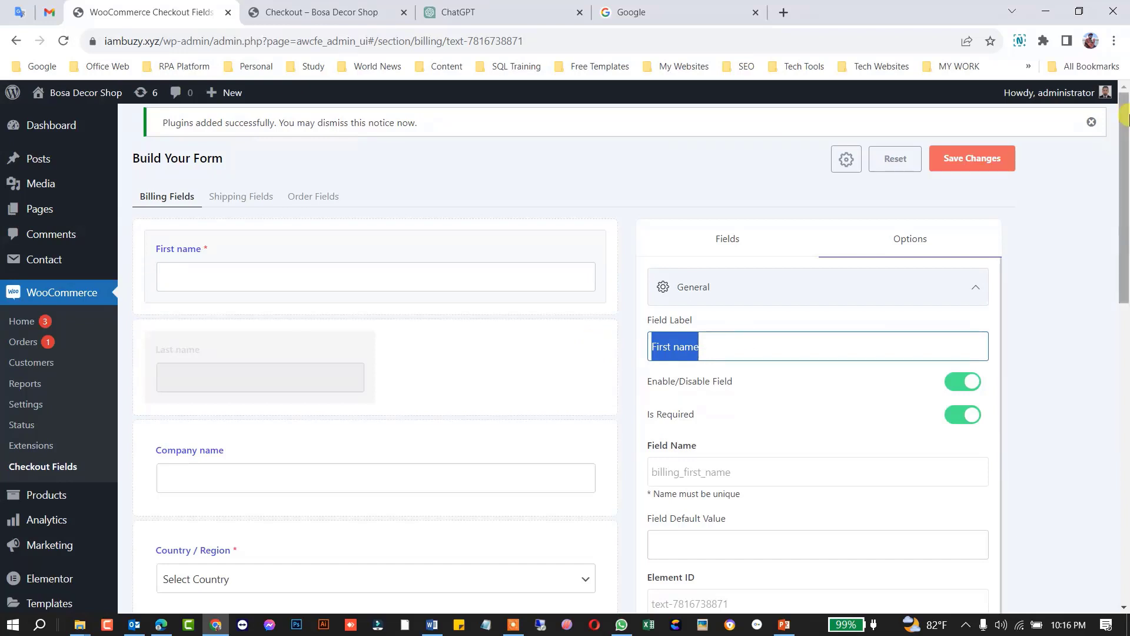
{"action": "type", "text": "Full"}
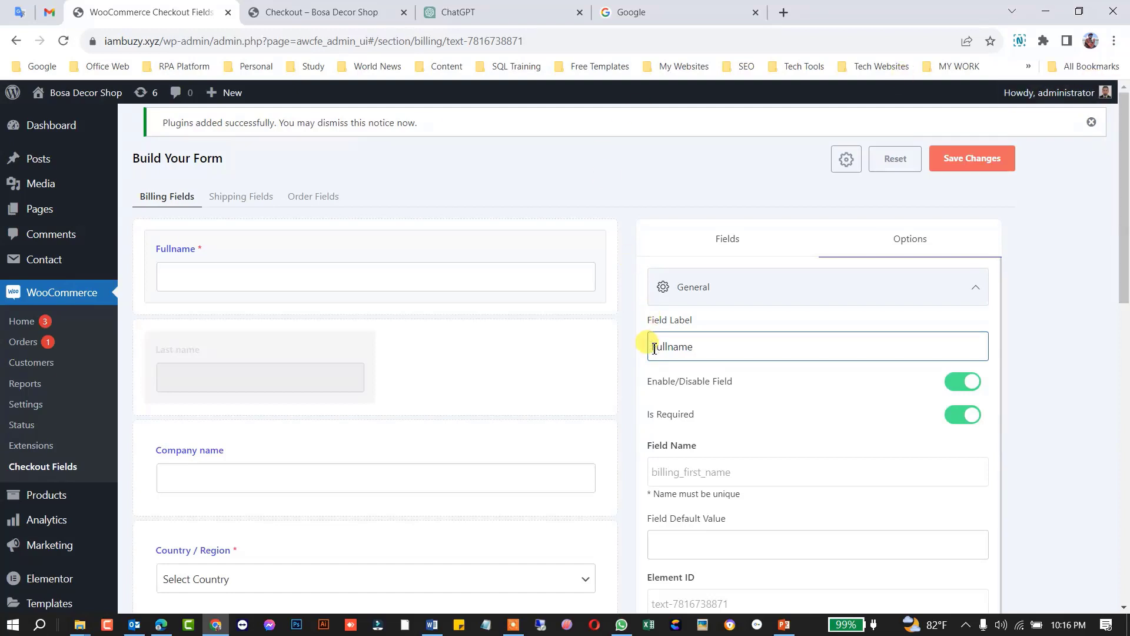
{"action": "type", "text": "r"}
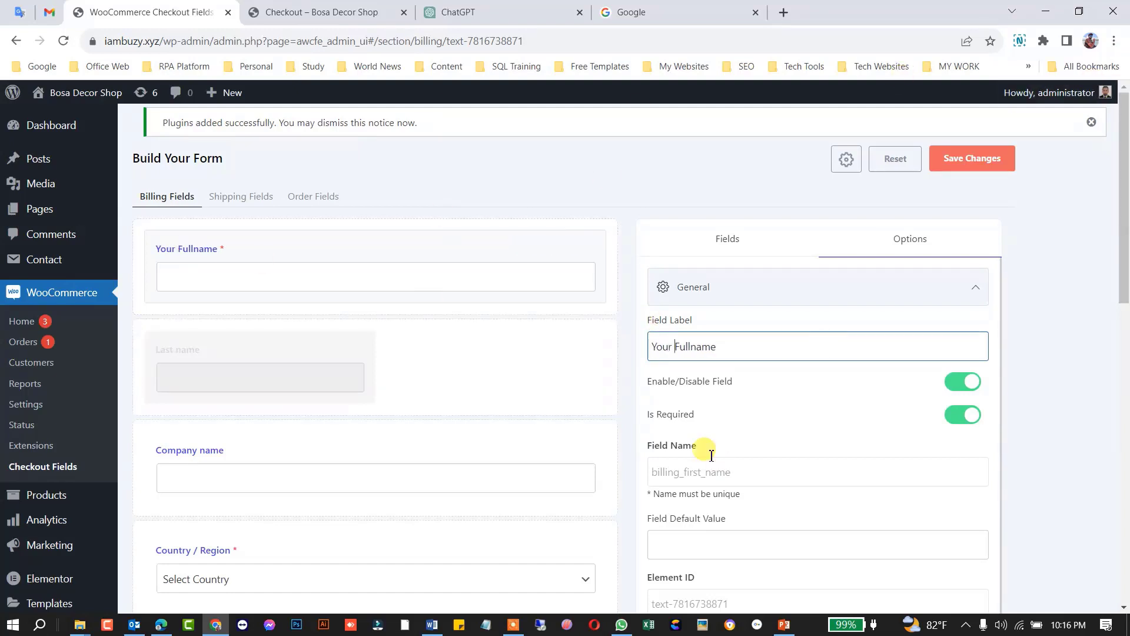
- Disable the Company name and Country / Region fields in the billing form
{"action": "scroll", "coordinate": [318, 395], "scroll_direction": "down", "scroll_amount": 1}
{"action": "left_click", "coordinate": [323, 380]}
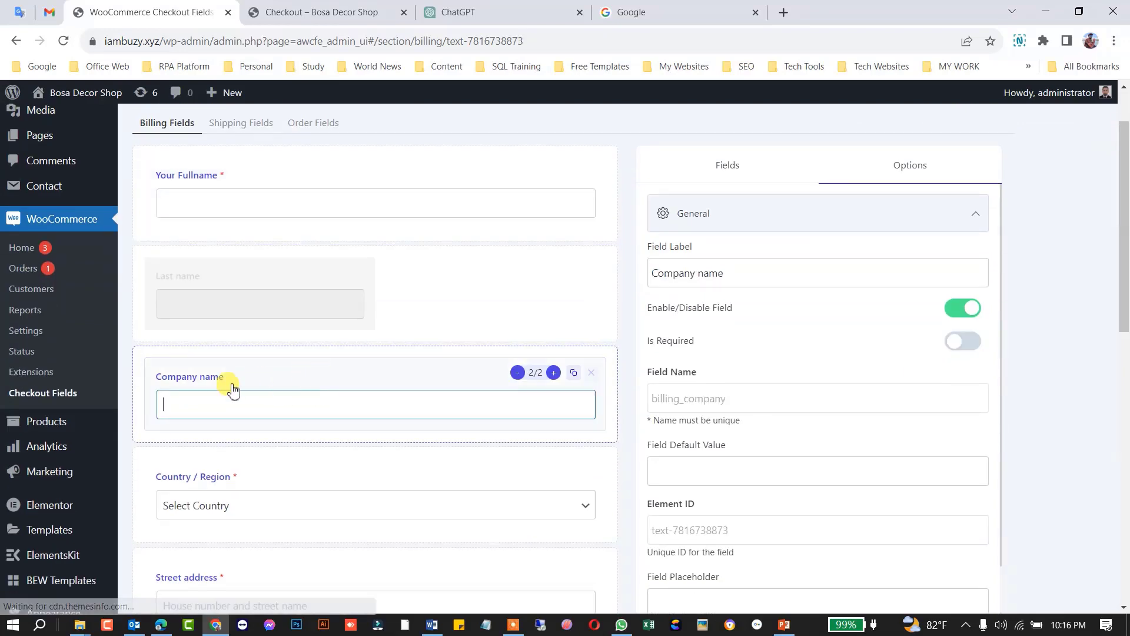
{"action": "left_click", "coordinate": [962, 312]}
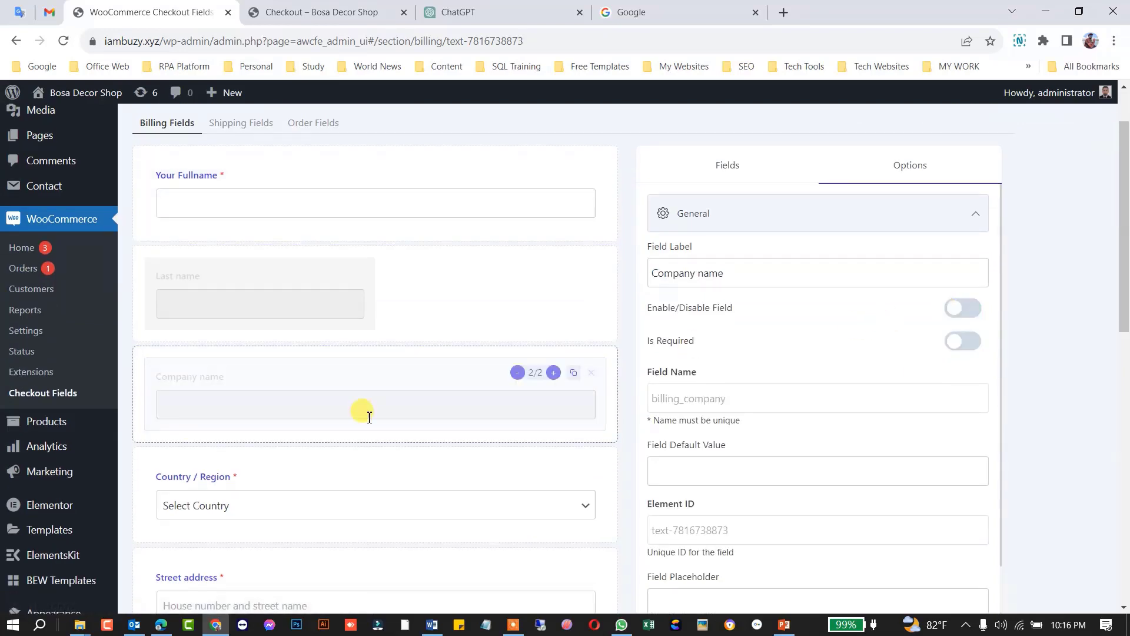
{"action": "scroll", "coordinate": [365, 406], "scroll_direction": "down", "scroll_amount": 2}
{"action": "left_click", "coordinate": [286, 325]}
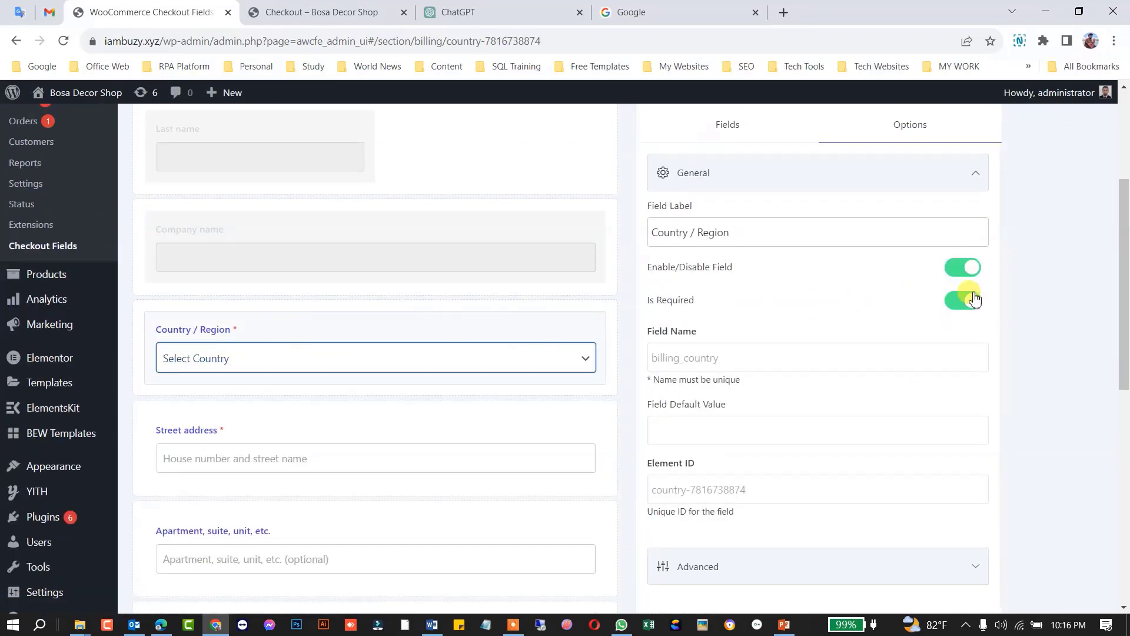
{"action": "left_click", "coordinate": [968, 268]}
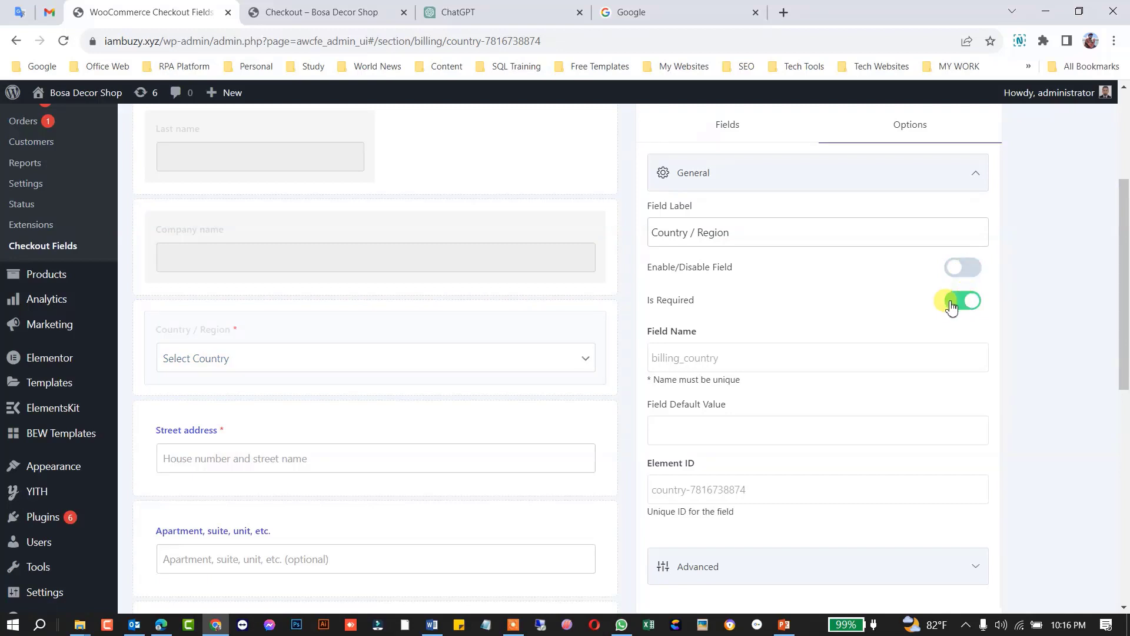
- Disable the Apartment, suite, unit, etc. and Town / City billing fields, keeping Street address enabled
{"action": "scroll", "coordinate": [222, 359], "scroll_direction": "down", "scroll_amount": 1}
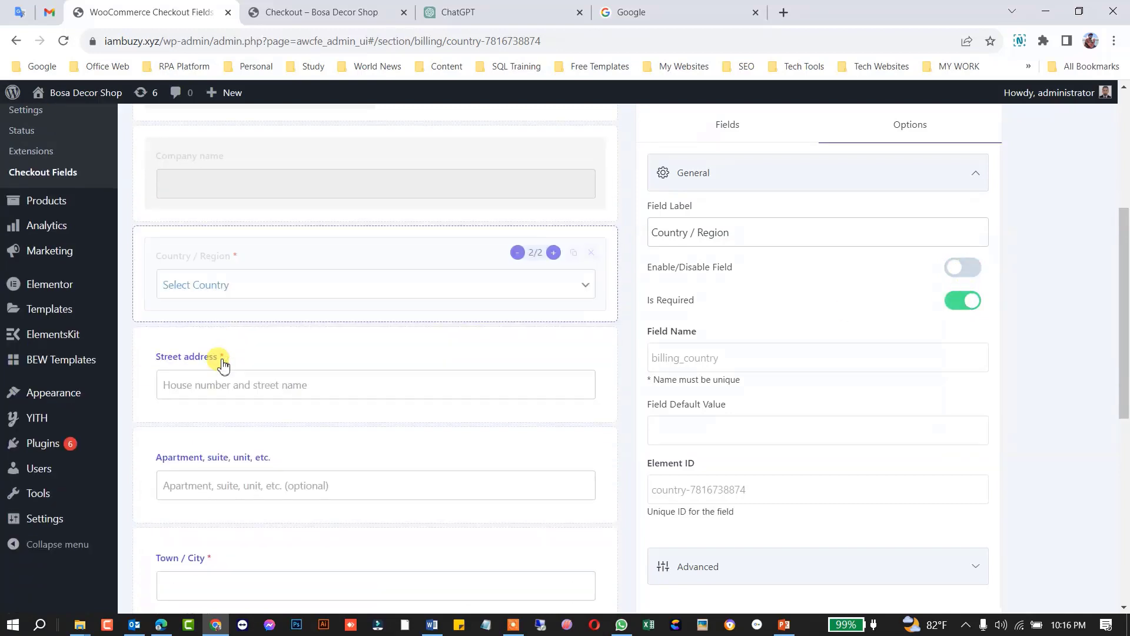
{"action": "left_click", "coordinate": [361, 361]}
{"action": "scroll", "coordinate": [271, 303], "scroll_direction": "down", "scroll_amount": 2}
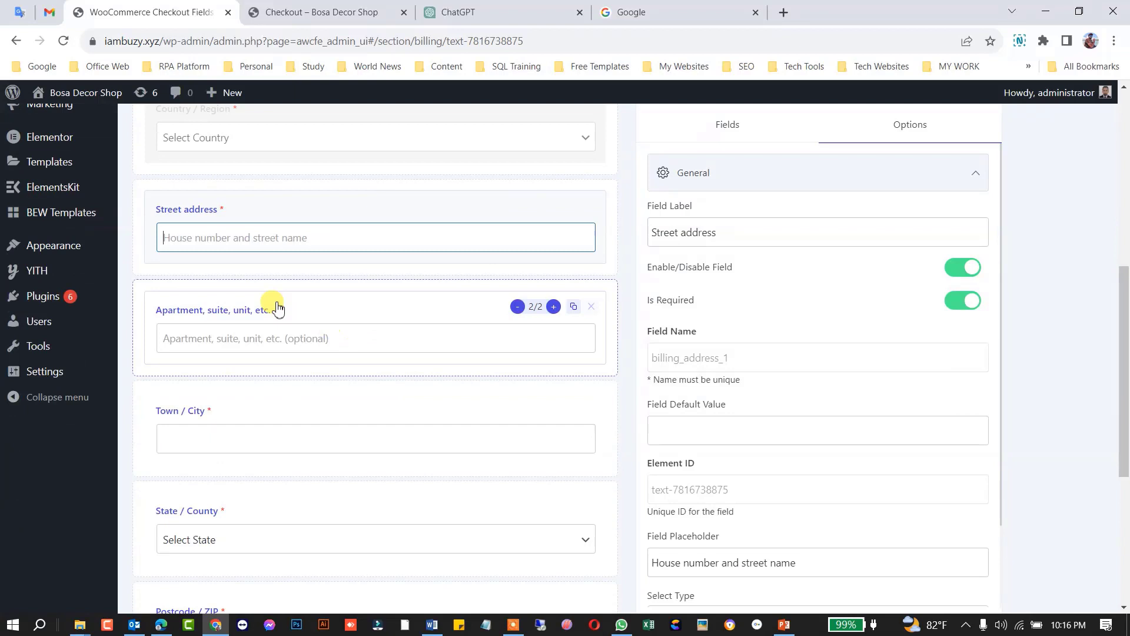
{"action": "left_click", "coordinate": [342, 309]}
{"action": "left_click", "coordinate": [964, 271]}
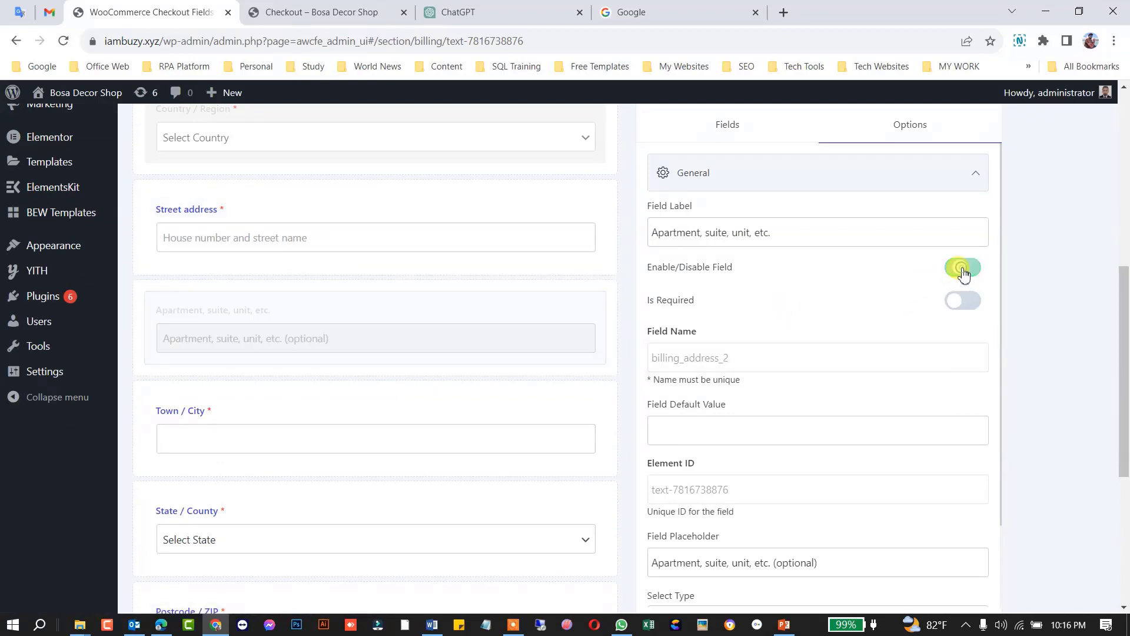
{"action": "scroll", "coordinate": [348, 348], "scroll_direction": "down", "scroll_amount": 1}
{"action": "left_click", "coordinate": [345, 348]}
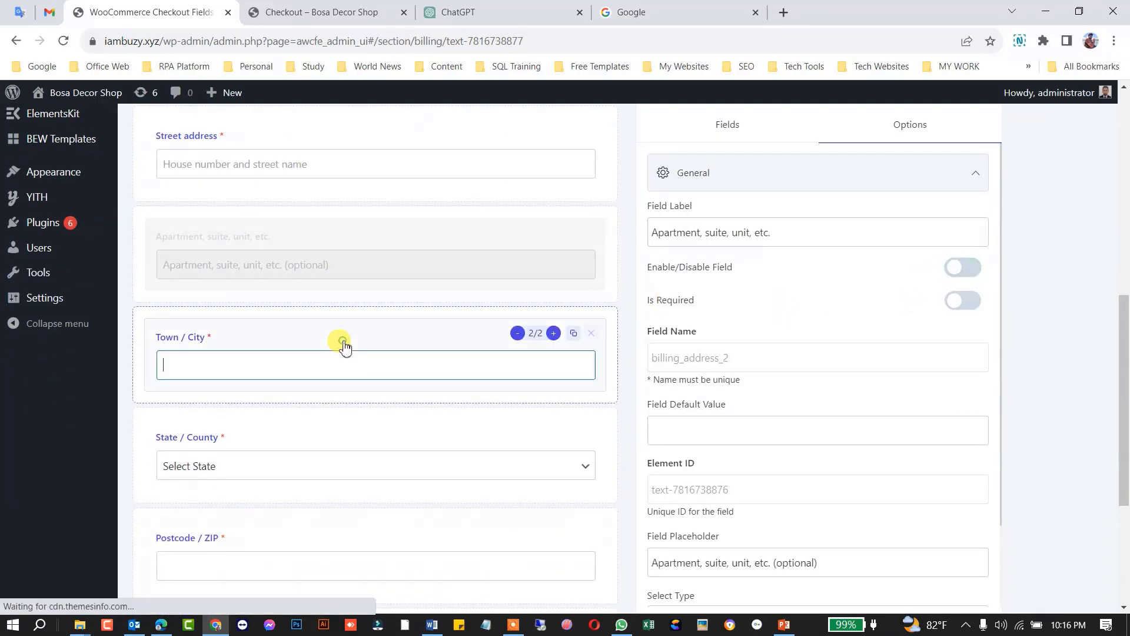
{"action": "left_click", "coordinate": [964, 271]}
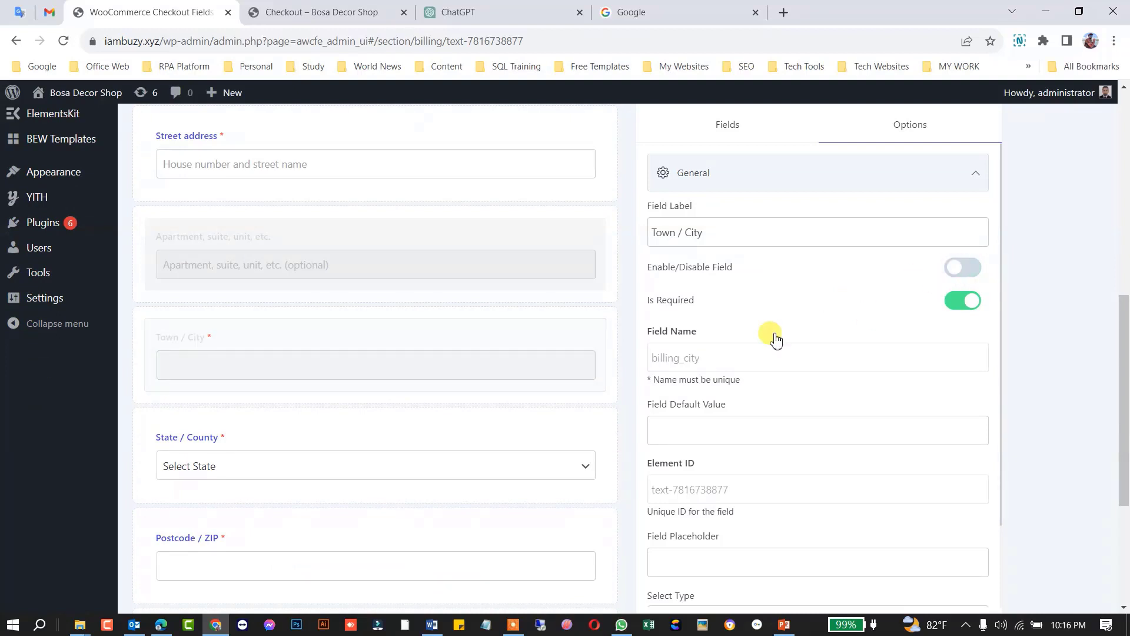
- Disable the State / County and Postcode / ZIP fields in the billing form
{"action": "scroll", "coordinate": [765, 342], "scroll_direction": "up", "scroll_amount": 5}
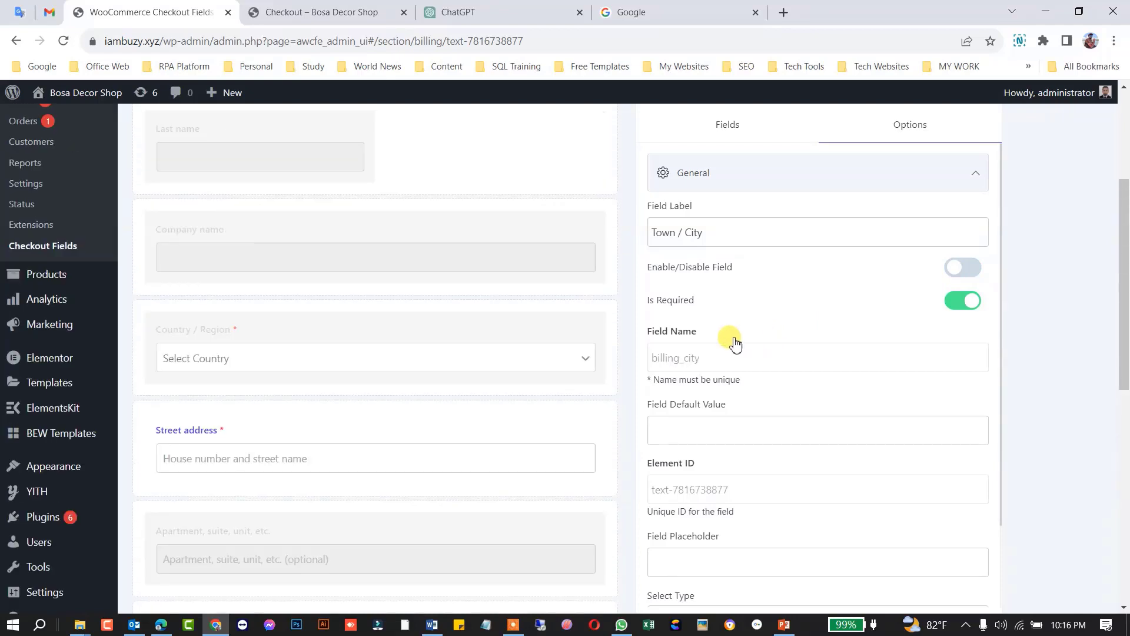
{"action": "scroll", "coordinate": [760, 306], "scroll_direction": "down", "scroll_amount": 2}
{"action": "scroll", "coordinate": [469, 382], "scroll_direction": "down", "scroll_amount": 9}
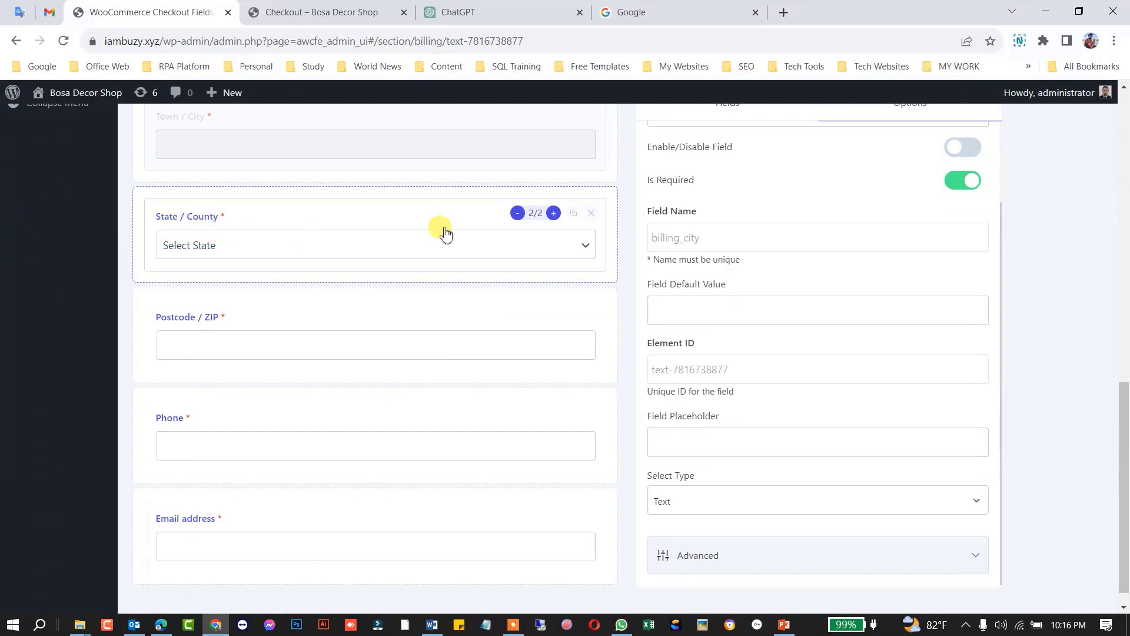
{"action": "left_click", "coordinate": [417, 218]}
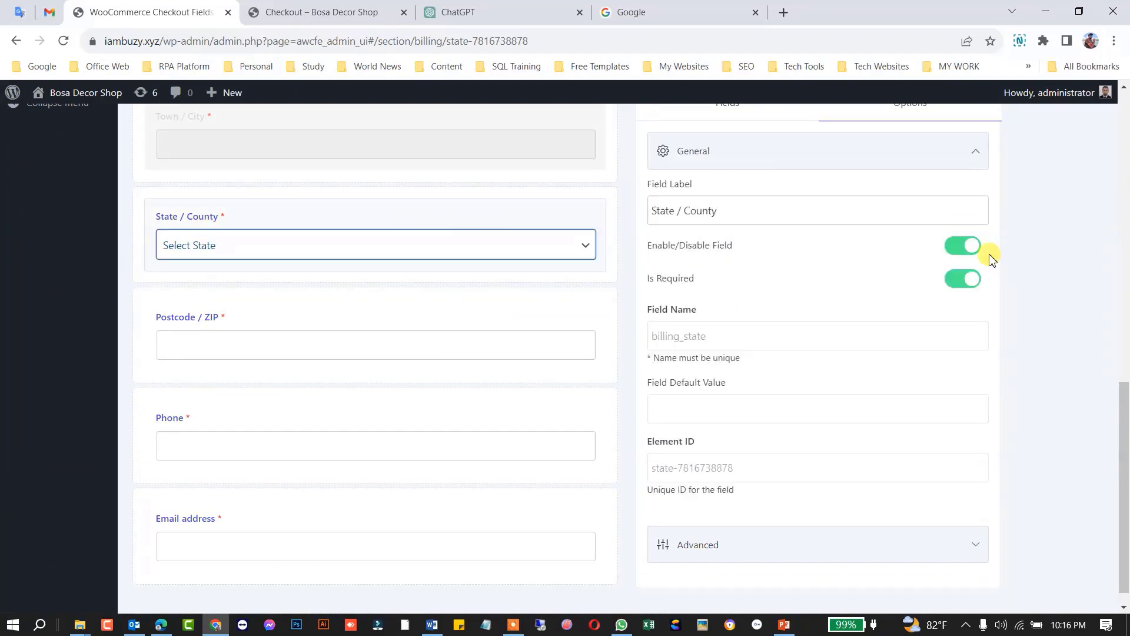
{"action": "left_click", "coordinate": [968, 248]}
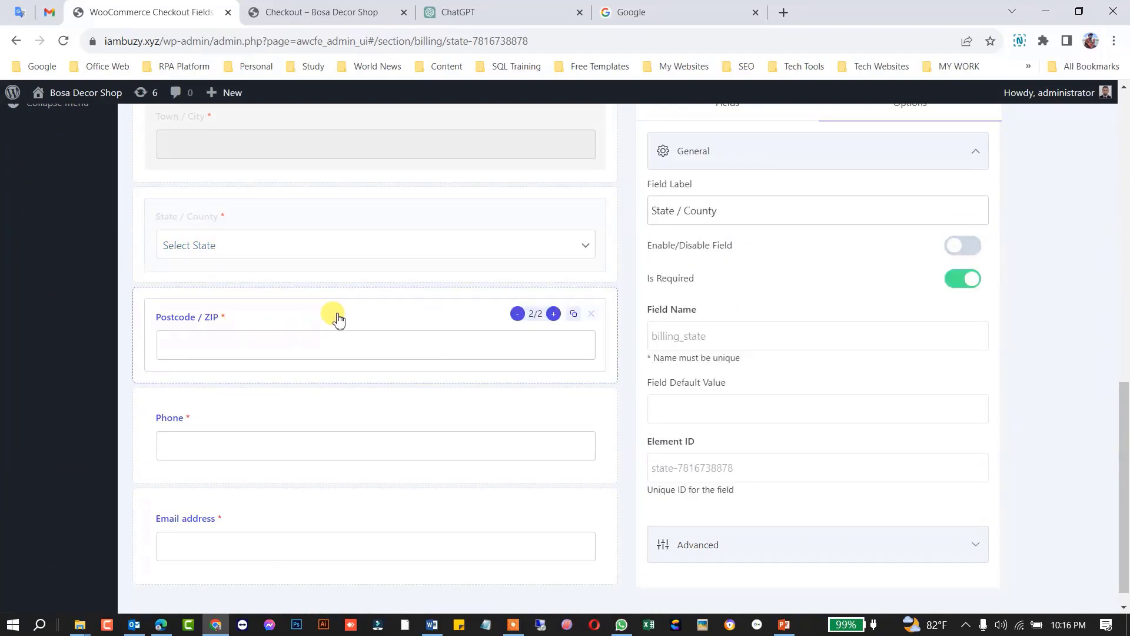
{"action": "left_click", "coordinate": [335, 318]}
{"action": "left_click", "coordinate": [962, 248]}
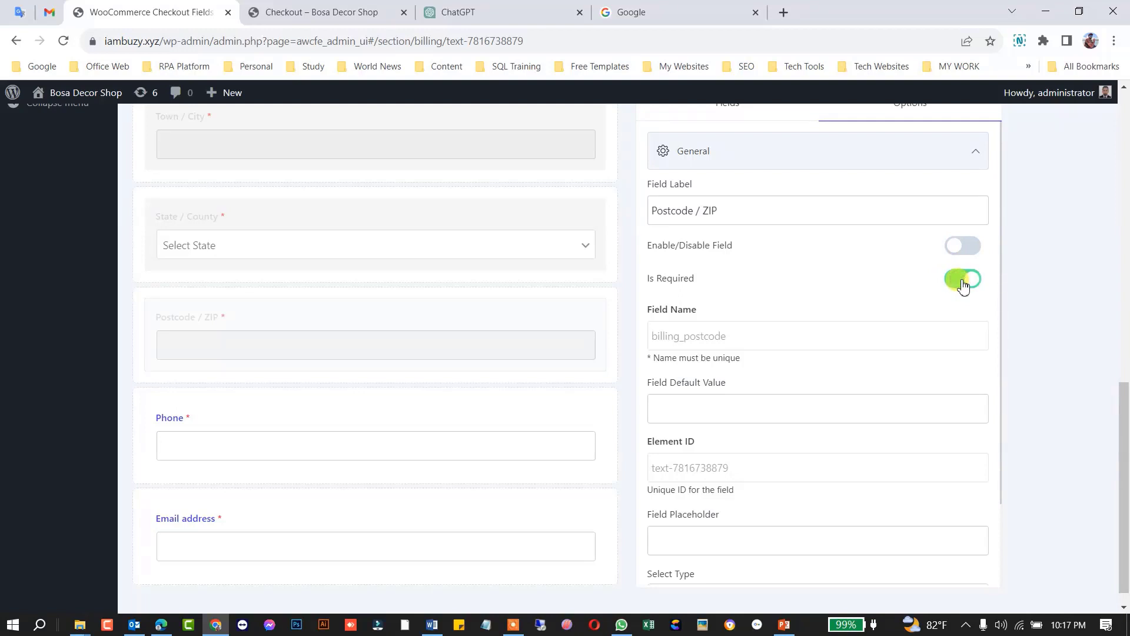
- Try switching the enabled and required settings of the Postcode / ZIP field on and off
{"action": "left_click", "coordinate": [964, 247]}
{"action": "left_click", "coordinate": [966, 280]}
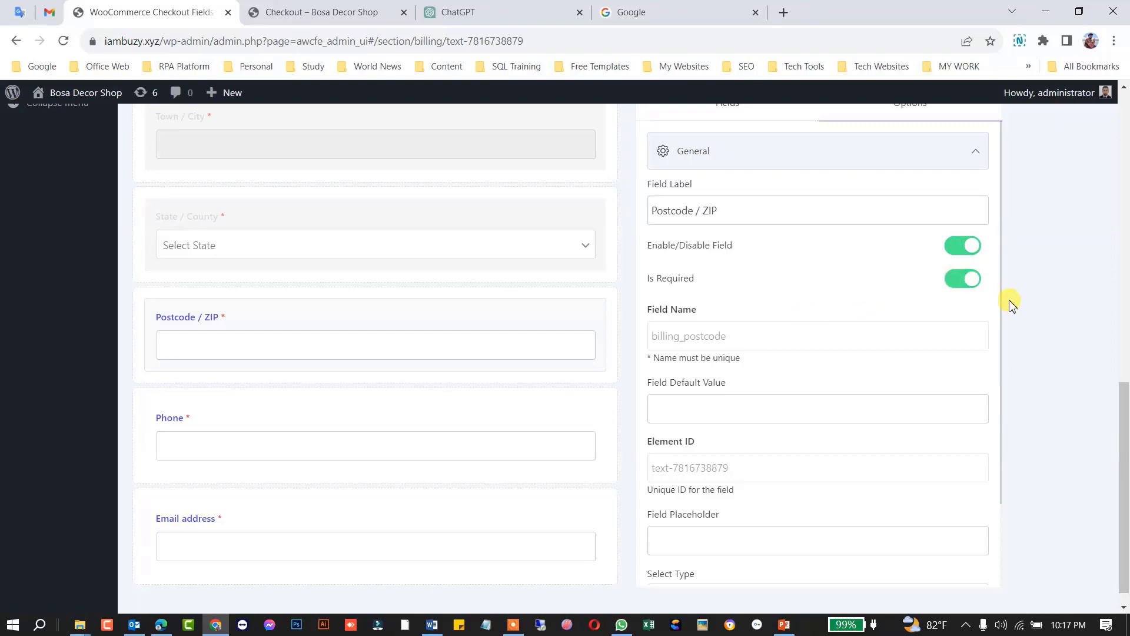
{"action": "left_click", "coordinate": [962, 283]}
{"action": "left_click", "coordinate": [960, 281]}
{"action": "left_click", "coordinate": [964, 248]}
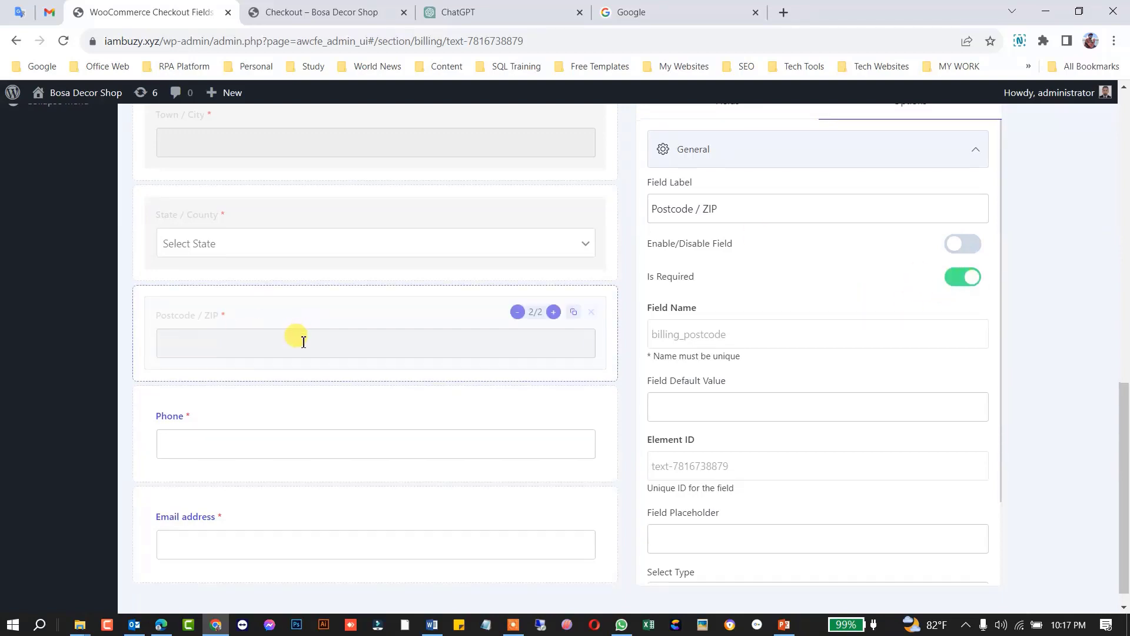
- Make the Email address billing field optional, keeping it enabled, and save the form changes
{"action": "scroll", "coordinate": [306, 342], "scroll_direction": "down", "scroll_amount": 1}
{"action": "left_click", "coordinate": [328, 400]}
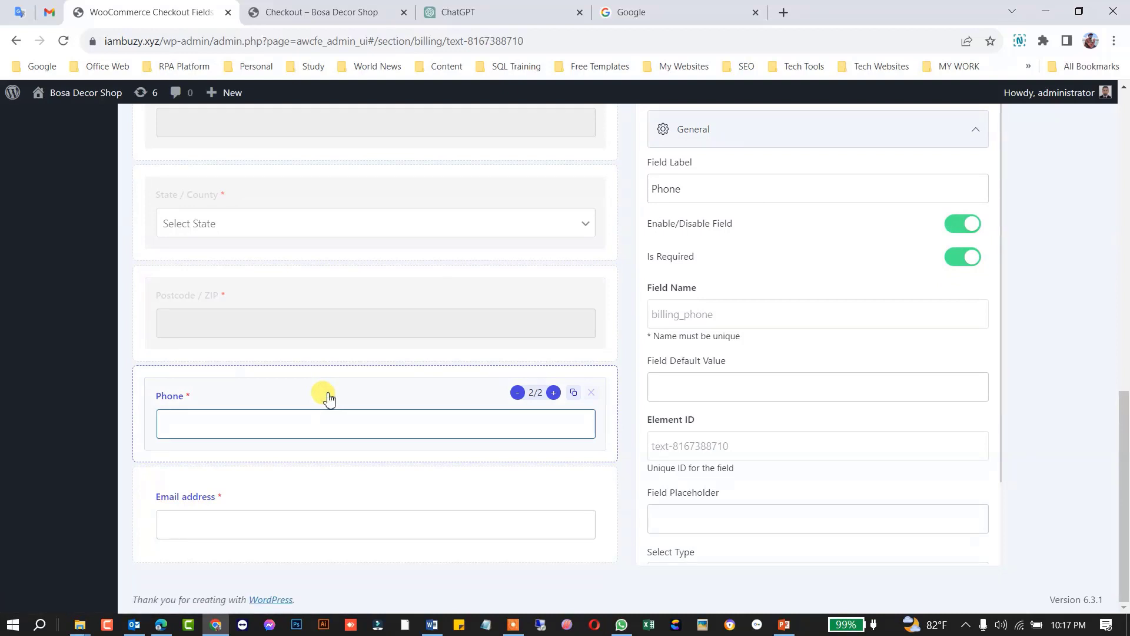
{"action": "left_click", "coordinate": [387, 489]}
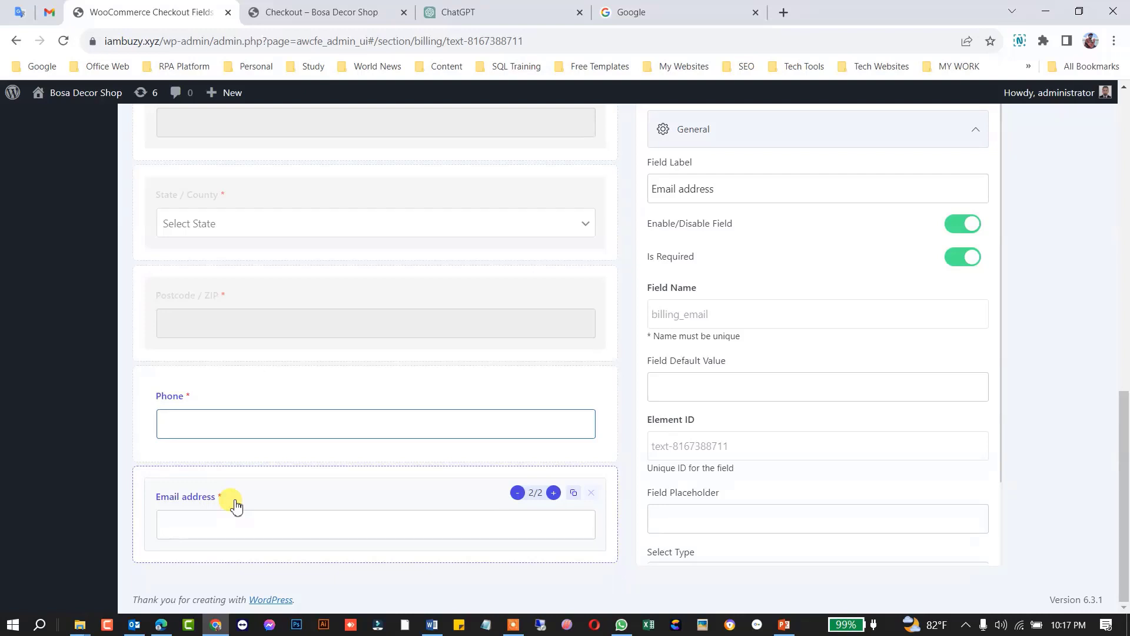
{"action": "left_click", "coordinate": [964, 260]}
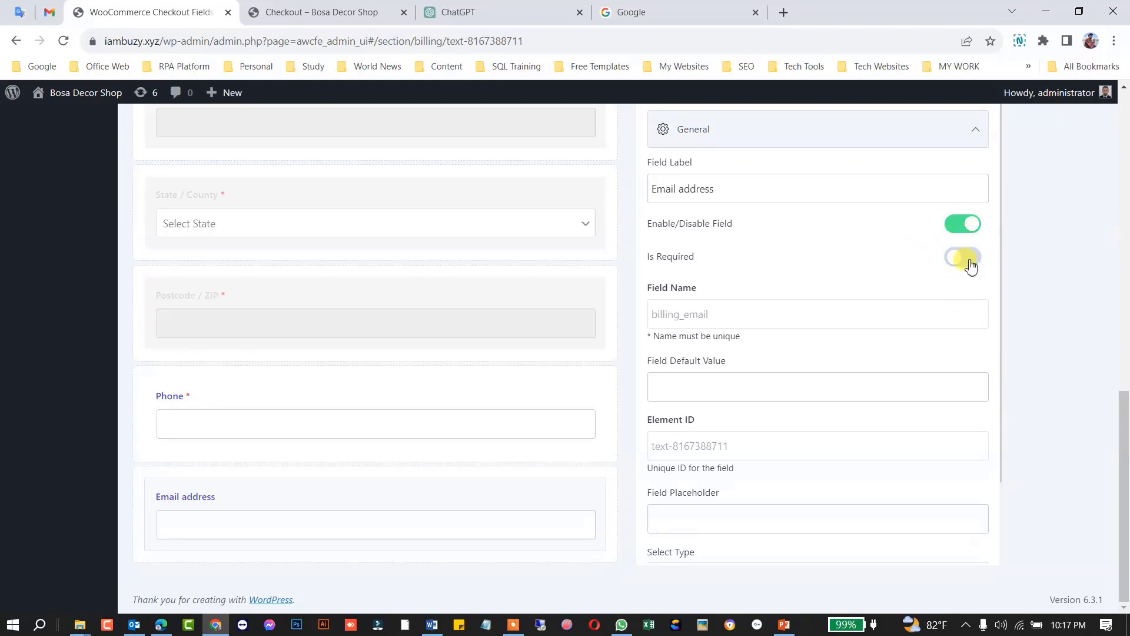
{"action": "left_click", "coordinate": [340, 499]}
{"action": "scroll", "coordinate": [893, 365], "scroll_direction": "up", "scroll_amount": 5}
{"action": "scroll", "coordinate": [893, 365], "scroll_direction": "up", "scroll_amount": 5}
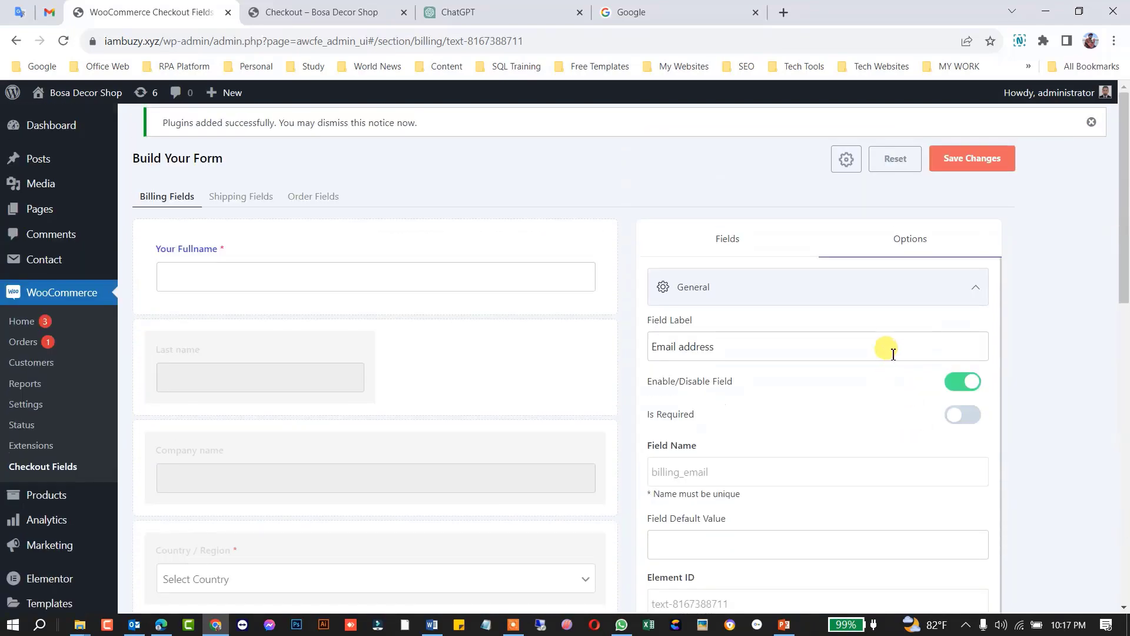
{"action": "left_click", "coordinate": [968, 165]}
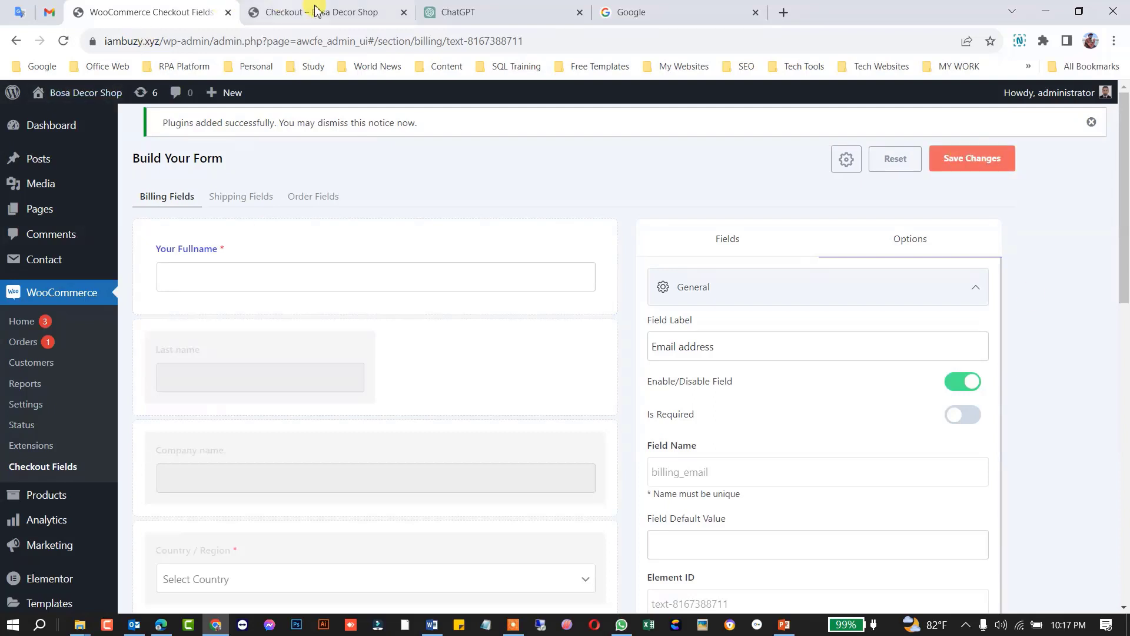
- Reload the shop's checkout page and examine the simplified billing details, from the Your Fullname label to the optional email address
{"action": "left_click", "coordinate": [317, 11]}
{"action": "scroll", "coordinate": [315, 163], "scroll_direction": "up", "scroll_amount": 5}
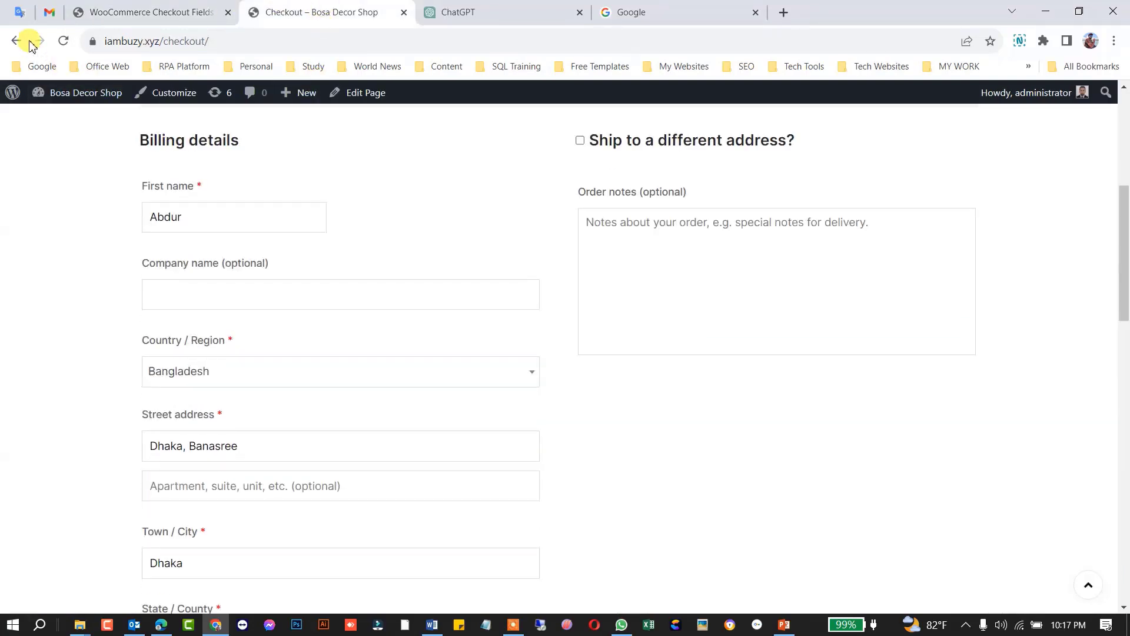
{"action": "left_click", "coordinate": [63, 41]}
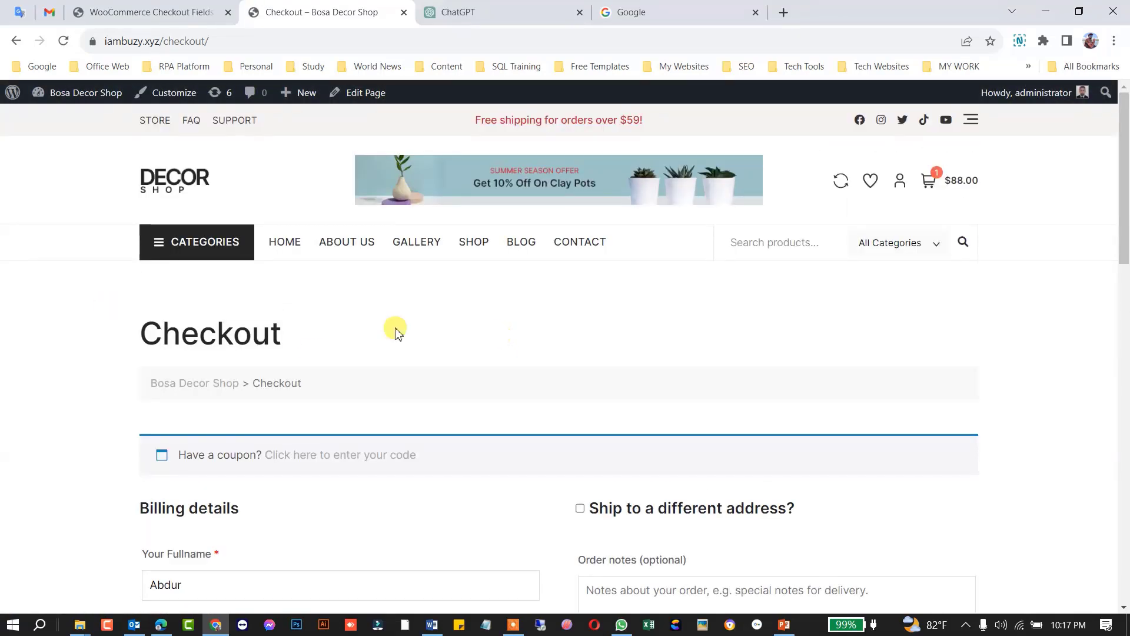
{"action": "scroll", "coordinate": [412, 342], "scroll_direction": "down", "scroll_amount": 5}
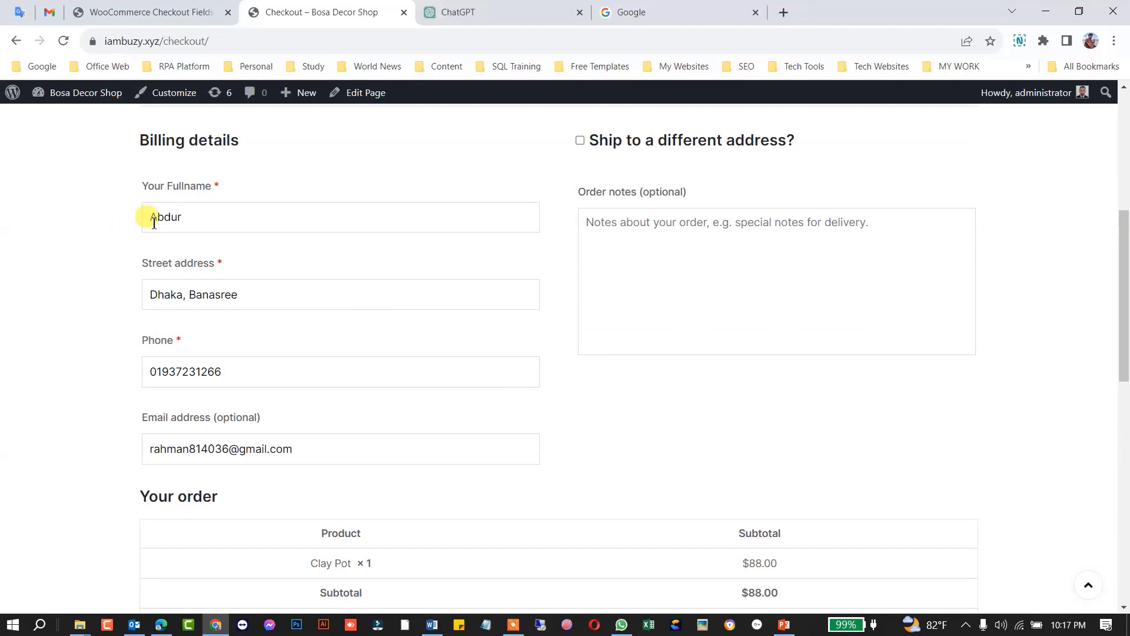
{"action": "double_click", "coordinate": [195, 216]}
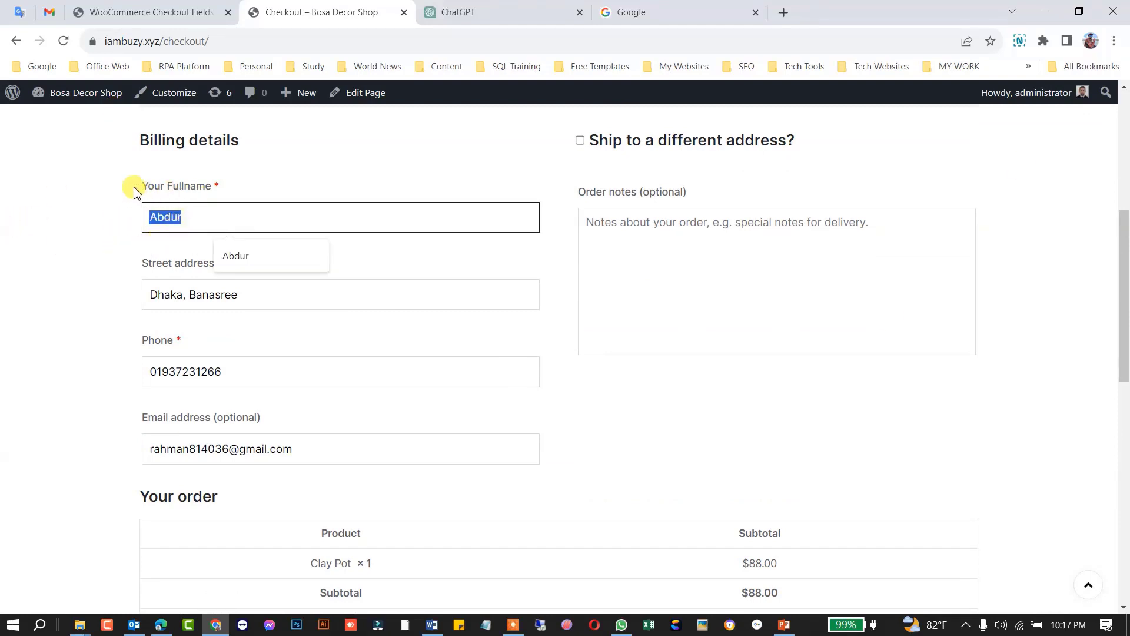
{"action": "left_click_drag", "start_coordinate": [136, 191], "coordinate": [252, 184]}
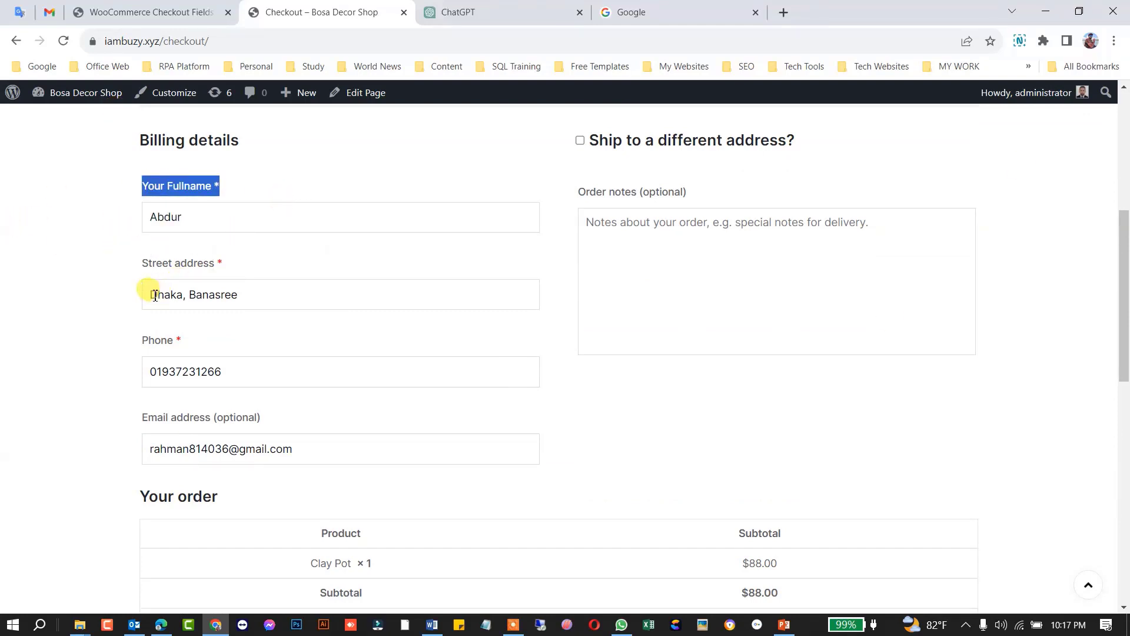
{"action": "left_click_drag", "start_coordinate": [154, 296], "coordinate": [371, 296]}
{"action": "left_click_drag", "start_coordinate": [145, 374], "coordinate": [336, 372]}
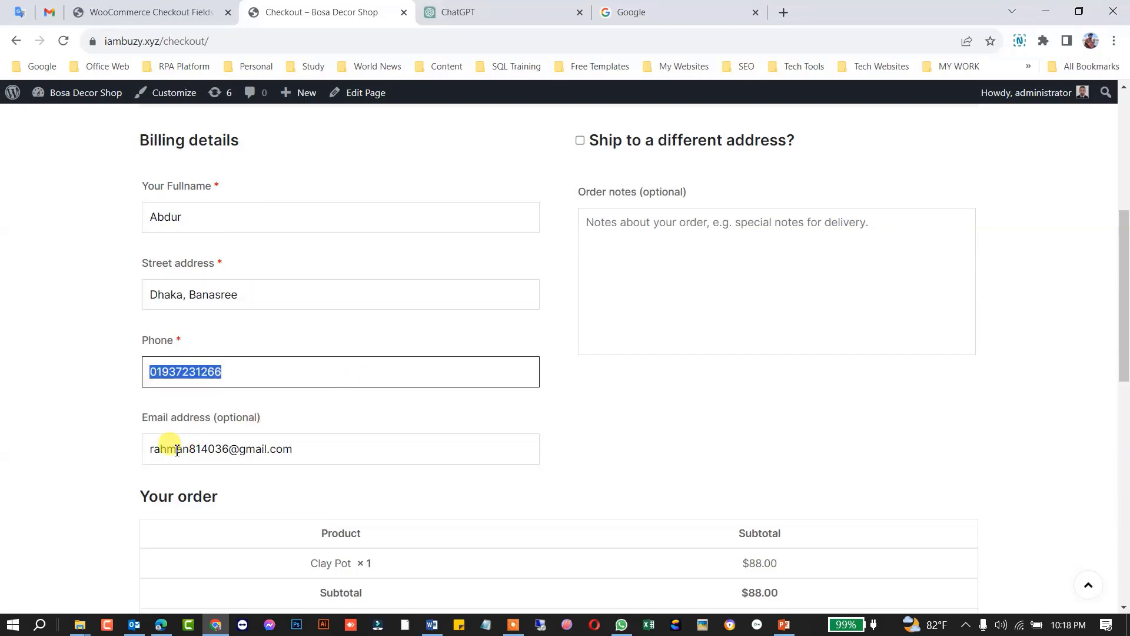
{"action": "left_click_drag", "start_coordinate": [154, 449], "coordinate": [430, 446]}
{"action": "left_click_drag", "start_coordinate": [263, 417], "coordinate": [218, 421]}
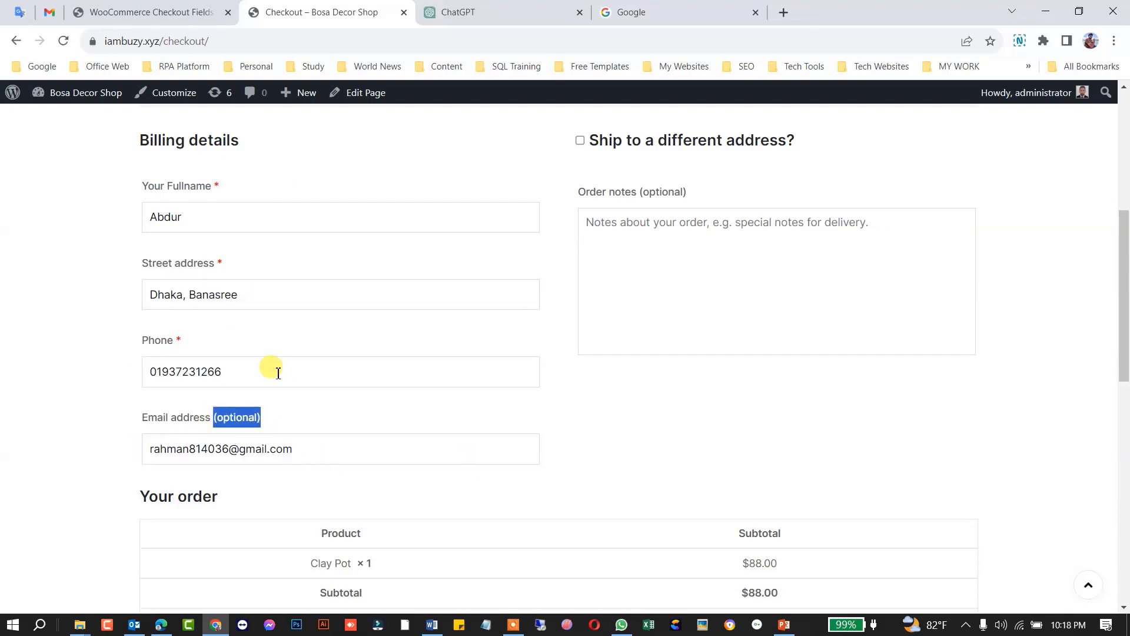
- Clear the phone number and email address in the checkout's billing details and check the order summary below
{"action": "left_click_drag", "start_coordinate": [275, 371], "coordinate": [71, 381]}
{"action": "key", "text": "BackSpace"}
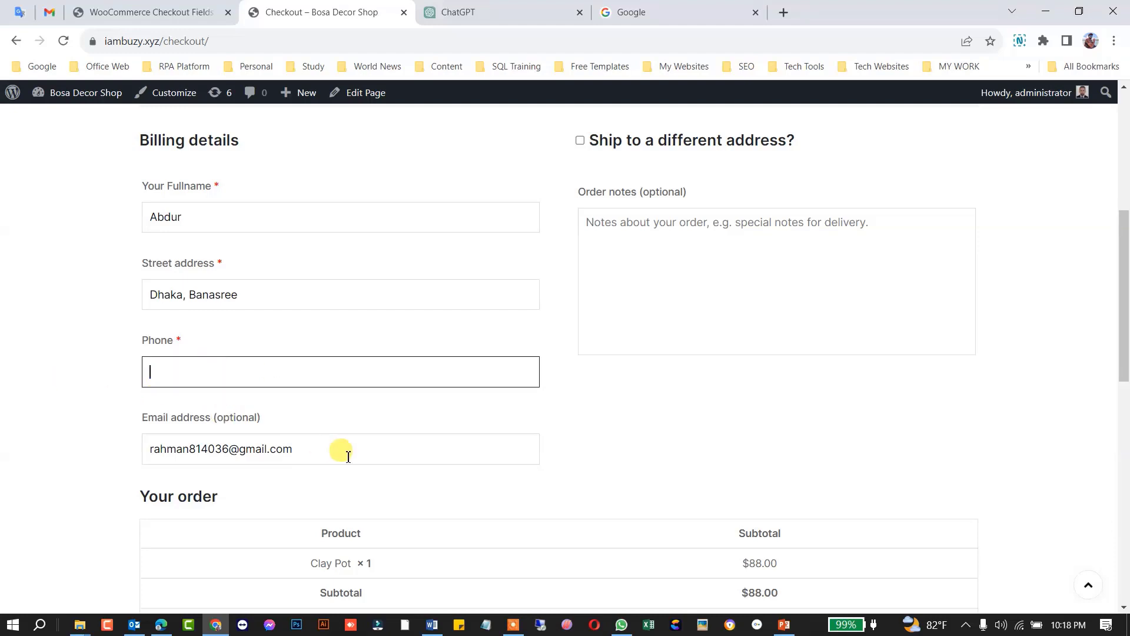
{"action": "left_click_drag", "start_coordinate": [341, 449], "coordinate": [76, 457]}
{"action": "key", "text": "BackSpace"}
{"action": "left_click", "coordinate": [674, 424]}
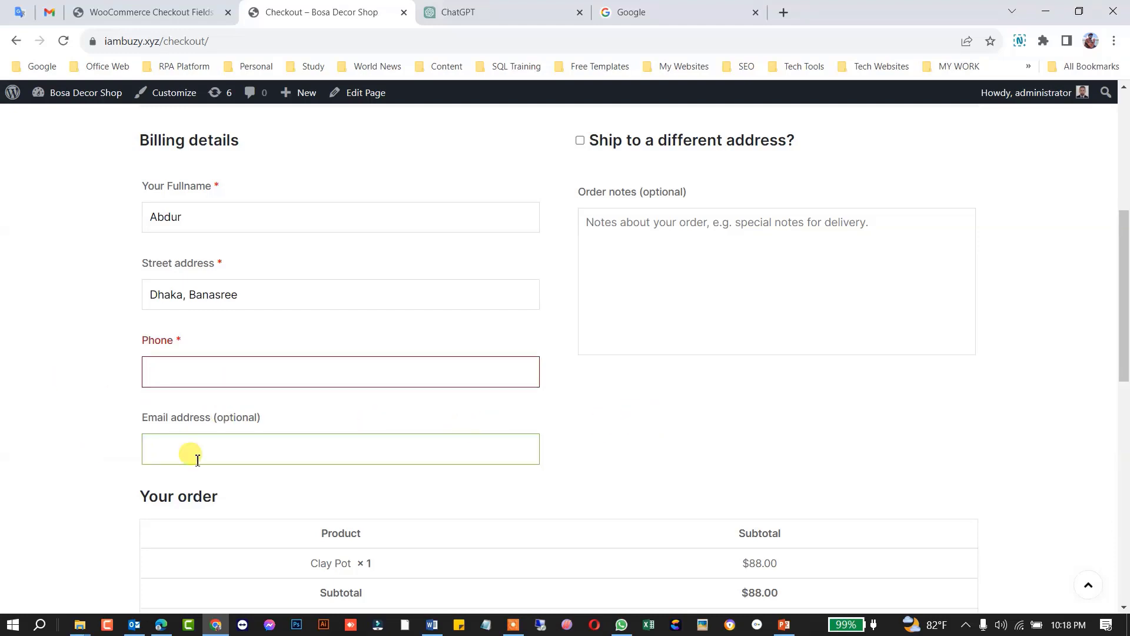
{"action": "scroll", "coordinate": [308, 432], "scroll_direction": "down", "scroll_amount": 3}
{"action": "scroll", "coordinate": [317, 424], "scroll_direction": "down", "scroll_amount": 4}
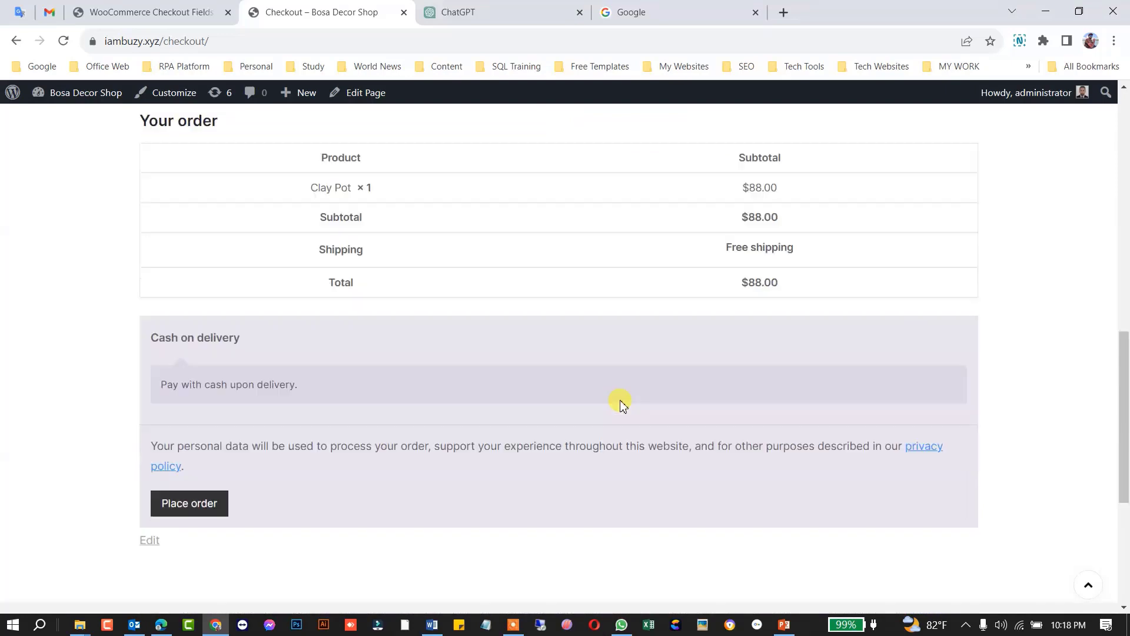
{"action": "scroll", "coordinate": [451, 369], "scroll_direction": "up", "scroll_amount": 8}
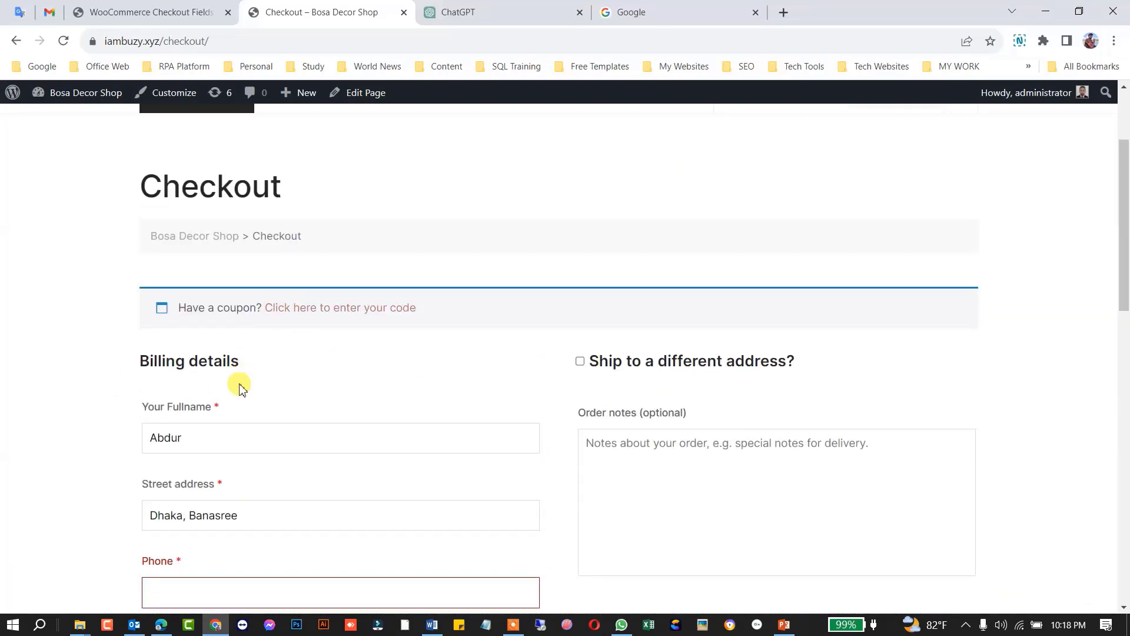
- Replace the entry in the Your Fullname billing field with the customer's full name
{"action": "left_click_drag", "start_coordinate": [245, 441], "coordinate": [49, 446]}
{"action": "type", "text": "Md"}
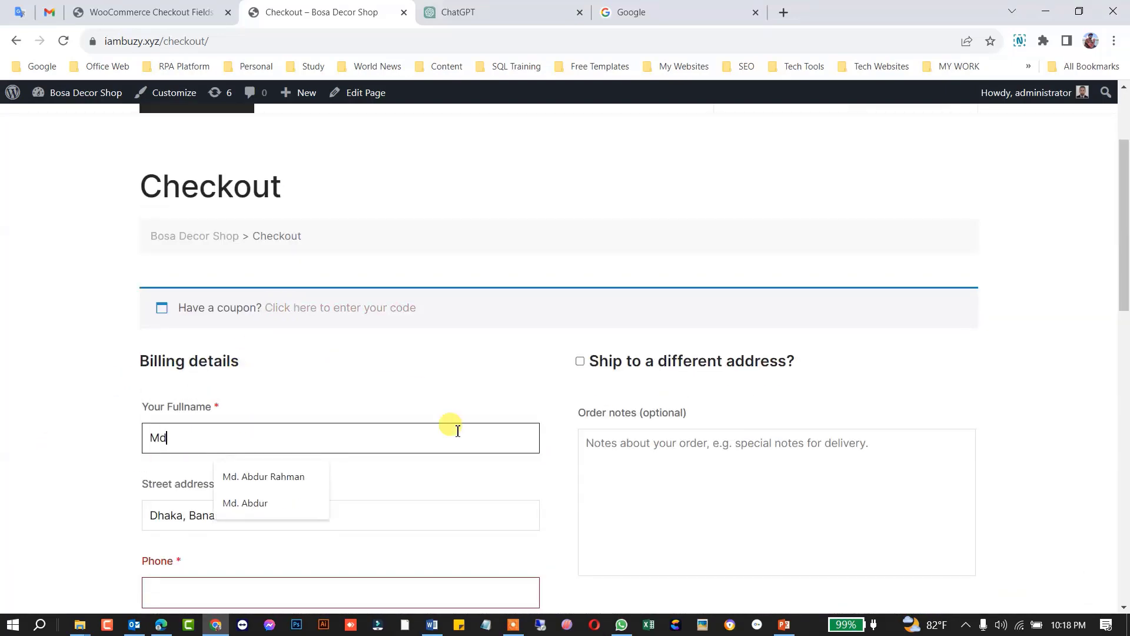
{"action": "key", "text": "BackSpace"}
{"action": "left_click", "coordinate": [273, 477]}
{"action": "scroll", "coordinate": [300, 442], "scroll_direction": "down", "scroll_amount": 3}
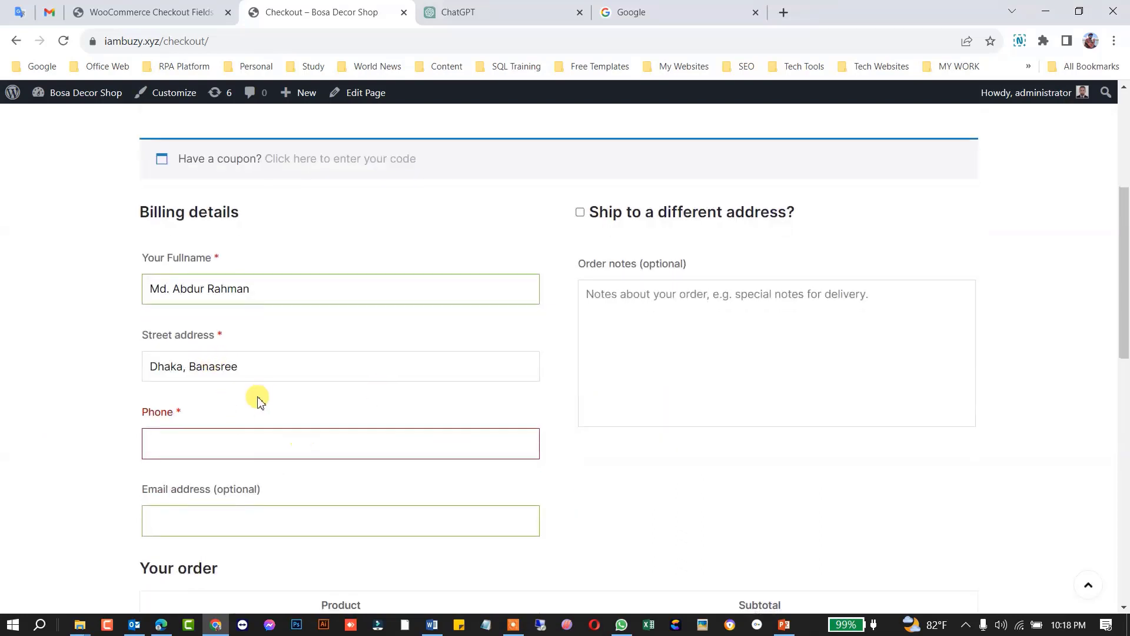
- Fill in the customer's phone number and email address in the billing details using saved entries, leaving Order notes empty
{"action": "scroll", "coordinate": [259, 400], "scroll_direction": "down", "scroll_amount": 3}
{"action": "left_click", "coordinate": [182, 298]}
{"action": "left_click", "coordinate": [245, 337]}
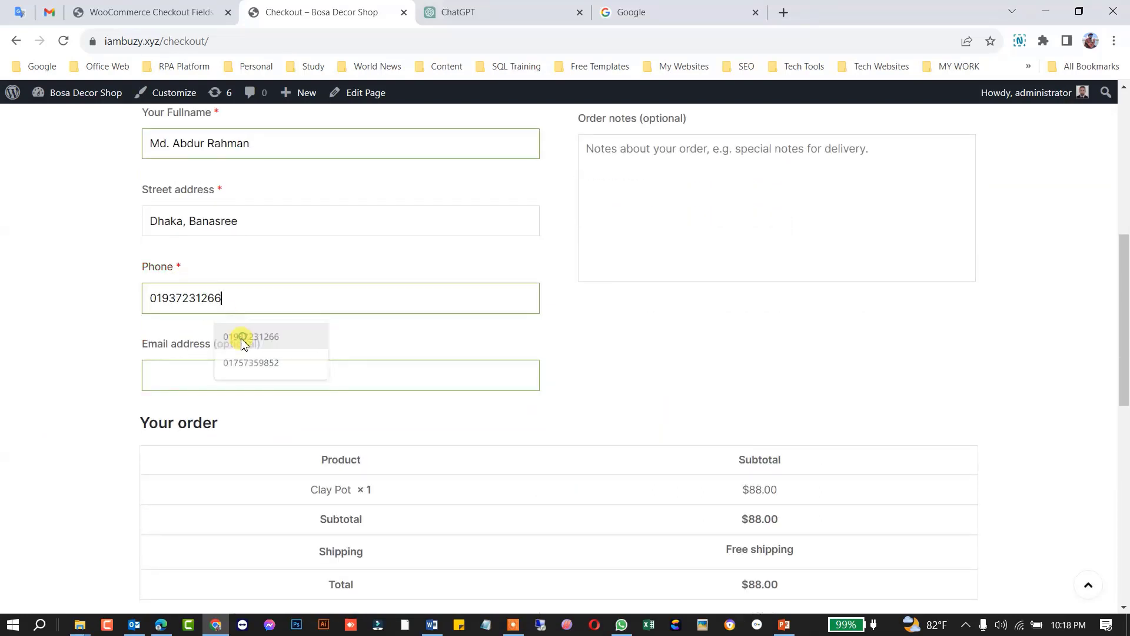
{"action": "left_click", "coordinate": [169, 374]}
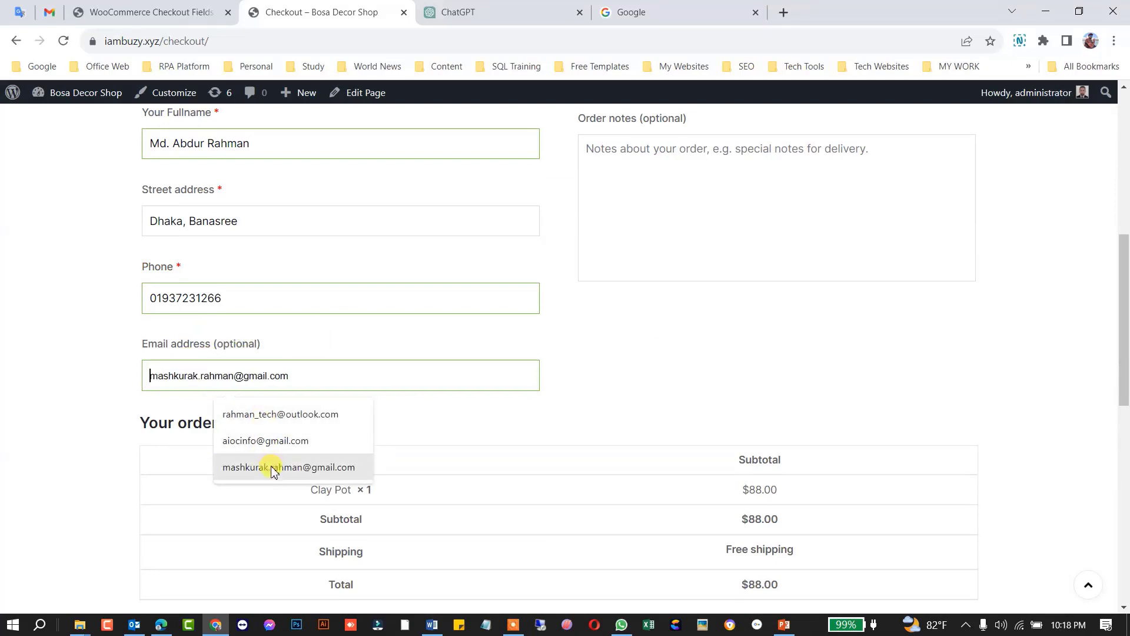
{"action": "left_click", "coordinate": [268, 441]}
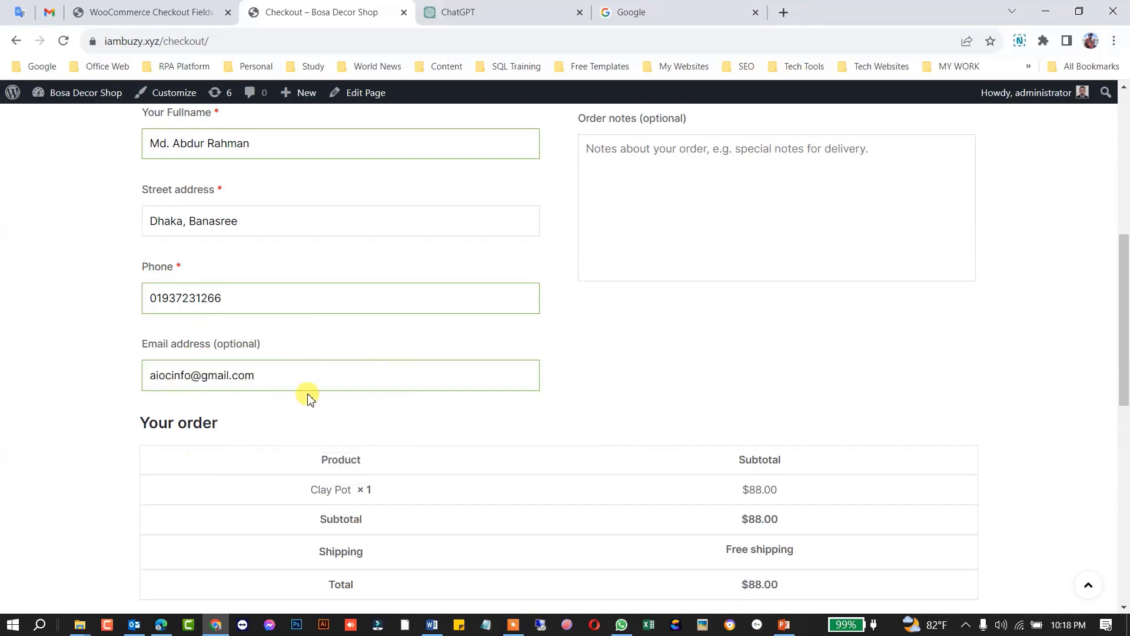
{"action": "scroll", "coordinate": [305, 397], "scroll_direction": "down", "scroll_amount": 3}
{"action": "scroll", "coordinate": [318, 399], "scroll_direction": "up", "scroll_amount": 3}
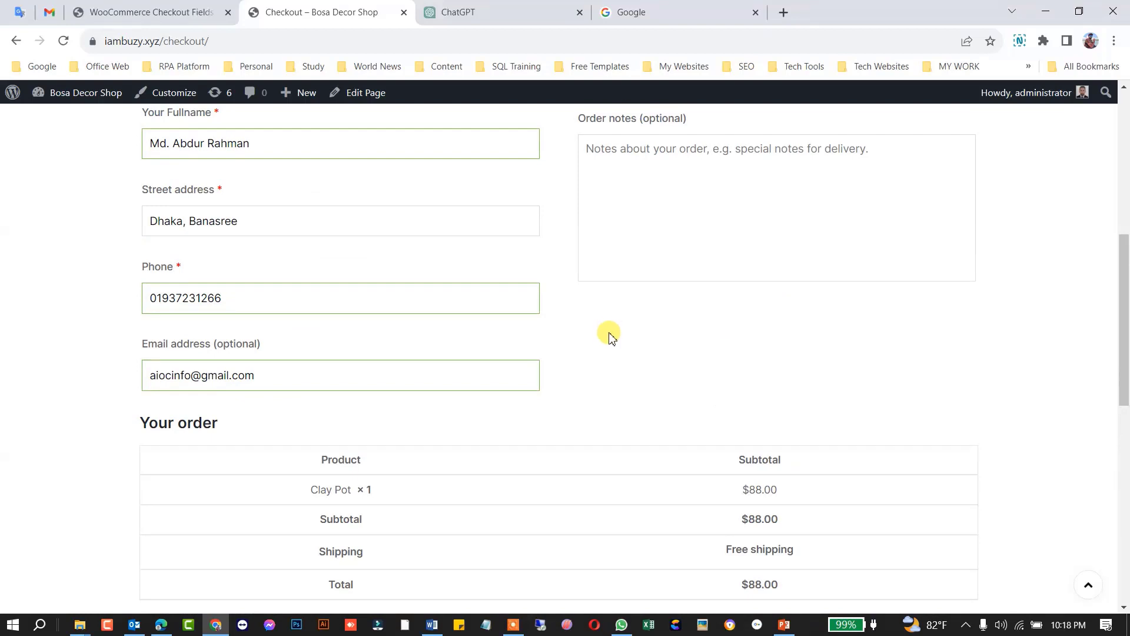
{"action": "scroll", "coordinate": [608, 330], "scroll_direction": "up", "scroll_amount": 1}
{"action": "left_click", "coordinate": [633, 222]}
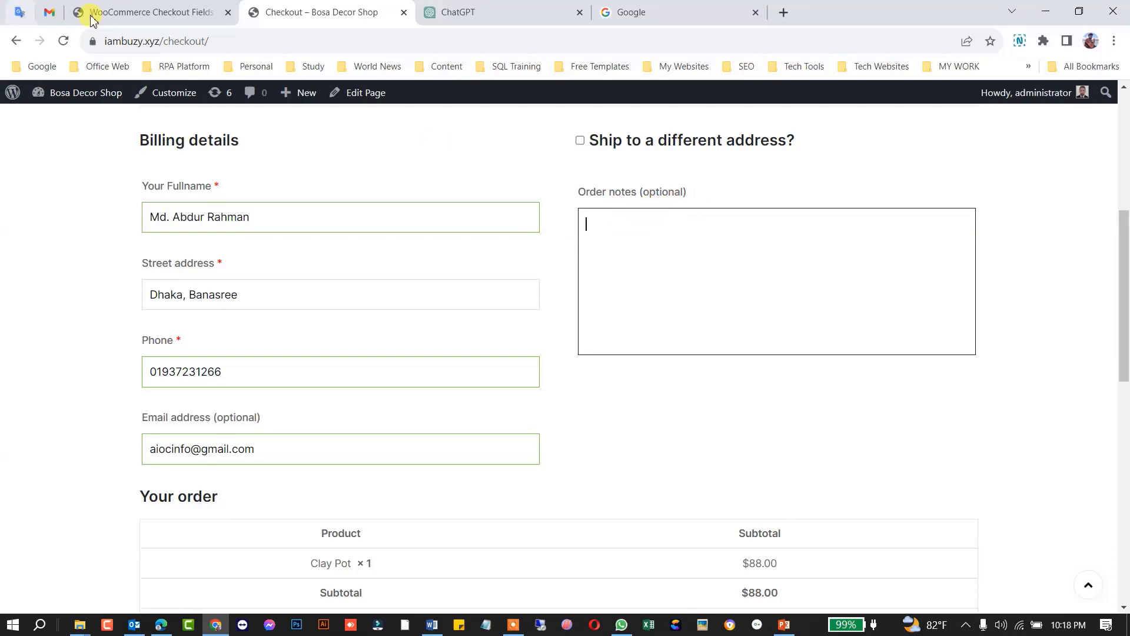
- Return to the checkout field editor and inspect the Street address field's options and the remaining billing fields
{"action": "left_click", "coordinate": [165, 12]}
{"action": "scroll", "coordinate": [442, 260], "scroll_direction": "down", "scroll_amount": 4}
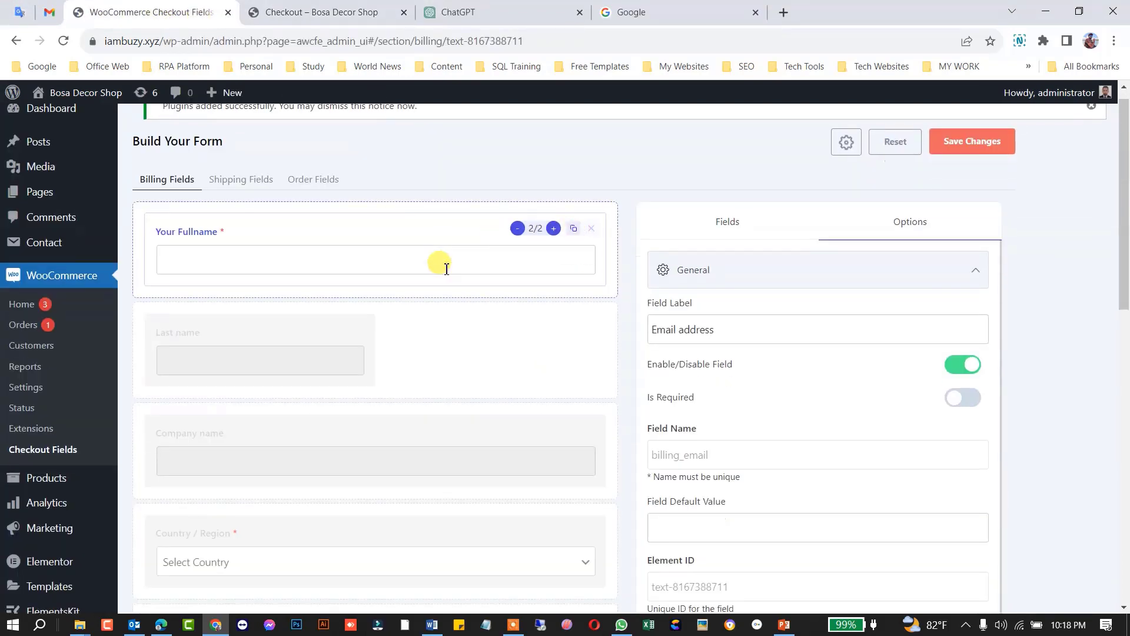
{"action": "left_click", "coordinate": [204, 439]}
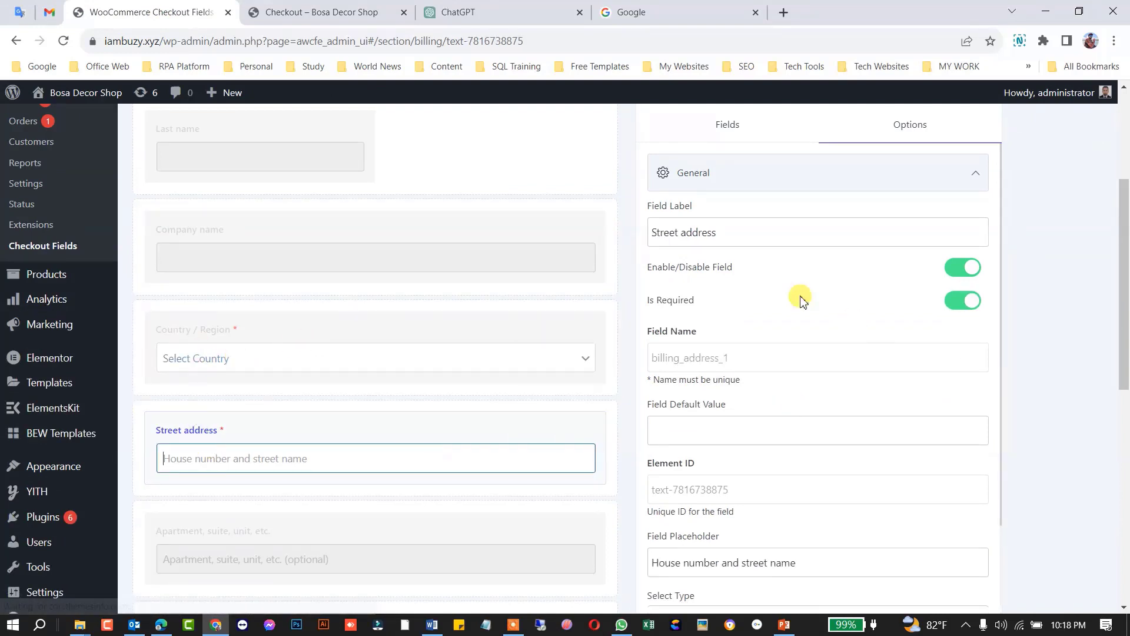
{"action": "left_click_drag", "start_coordinate": [732, 230], "coordinate": [623, 230]}
{"action": "left_click", "coordinate": [1036, 389]}
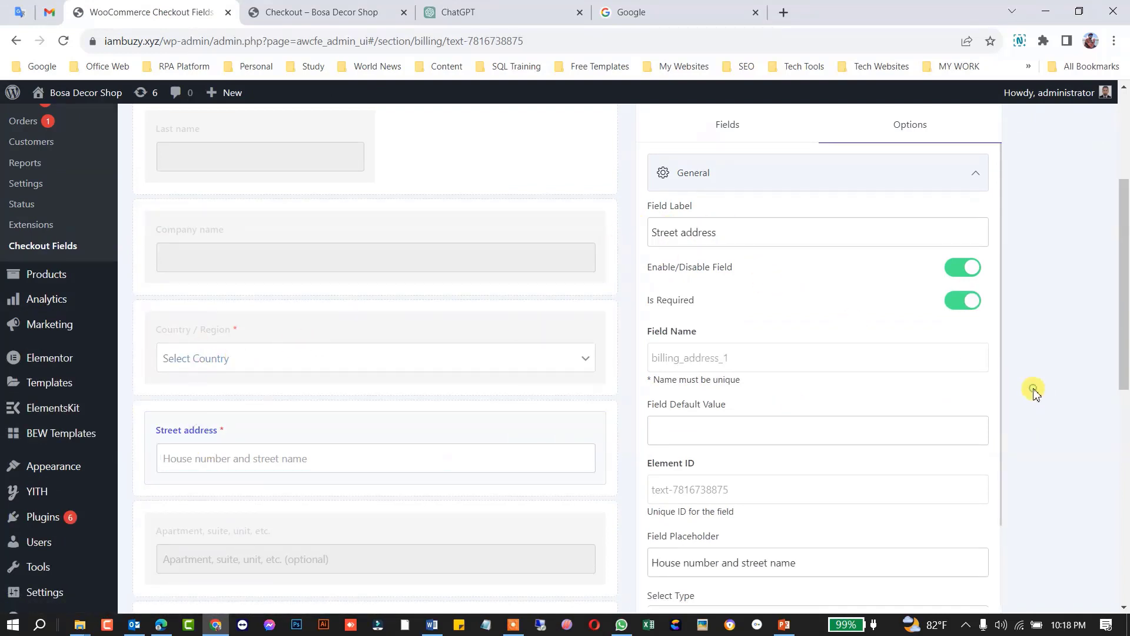
{"action": "scroll", "coordinate": [505, 386], "scroll_direction": "down", "scroll_amount": 9}
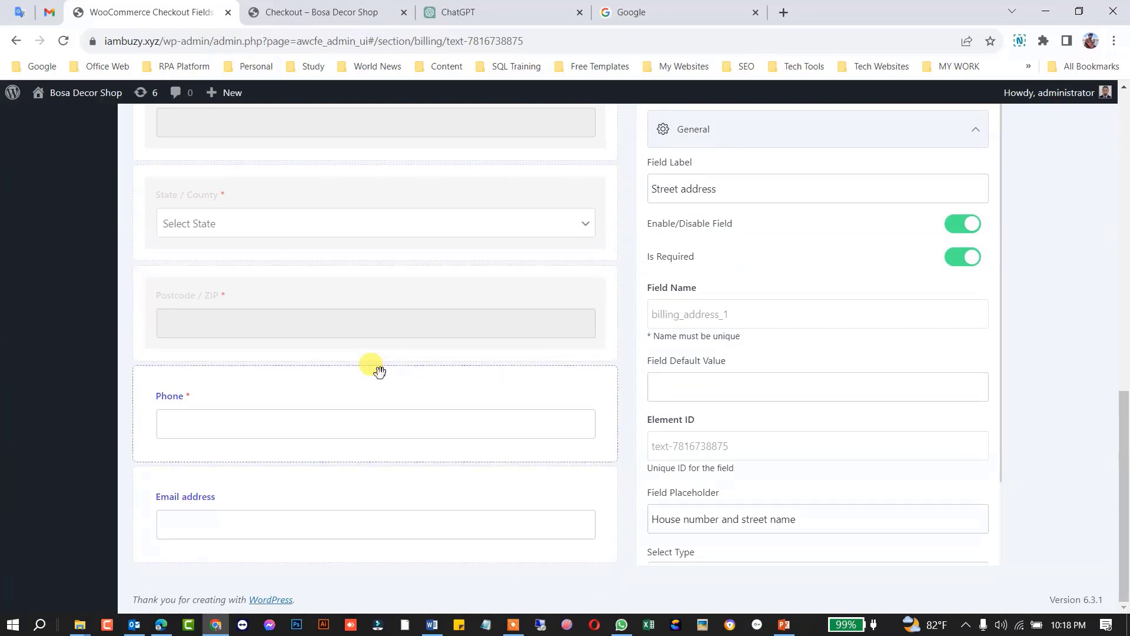
{"action": "scroll", "coordinate": [412, 371], "scroll_direction": "up", "scroll_amount": 12}
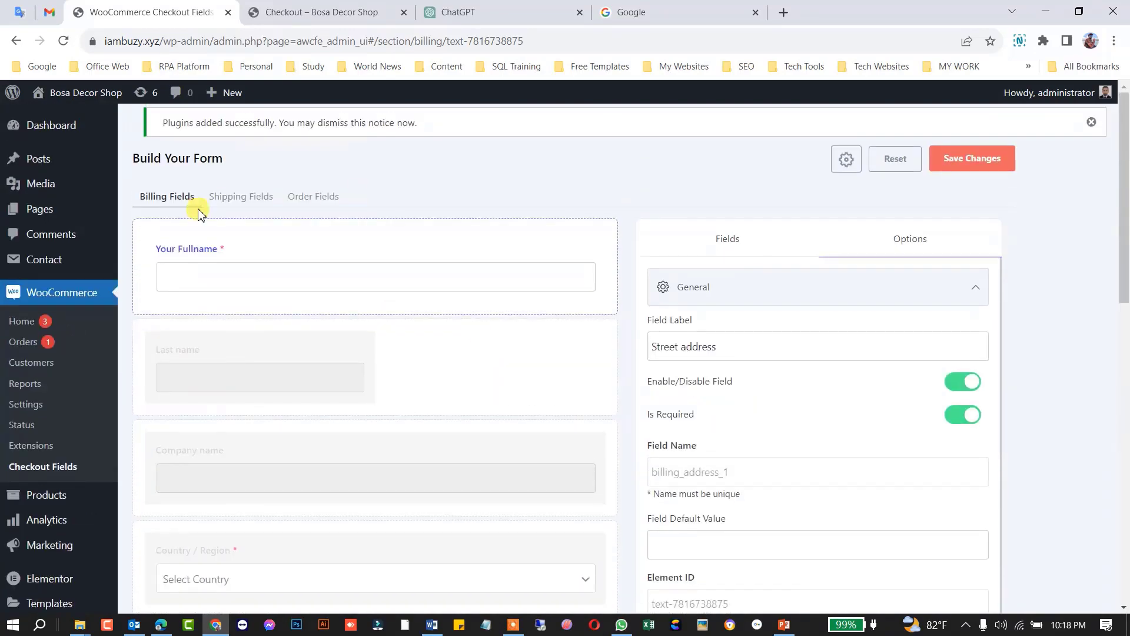
- View the shipping and order fields, open the Order notes field's options, and compare that field with the one on the checkout page
{"action": "left_click", "coordinate": [248, 203]}
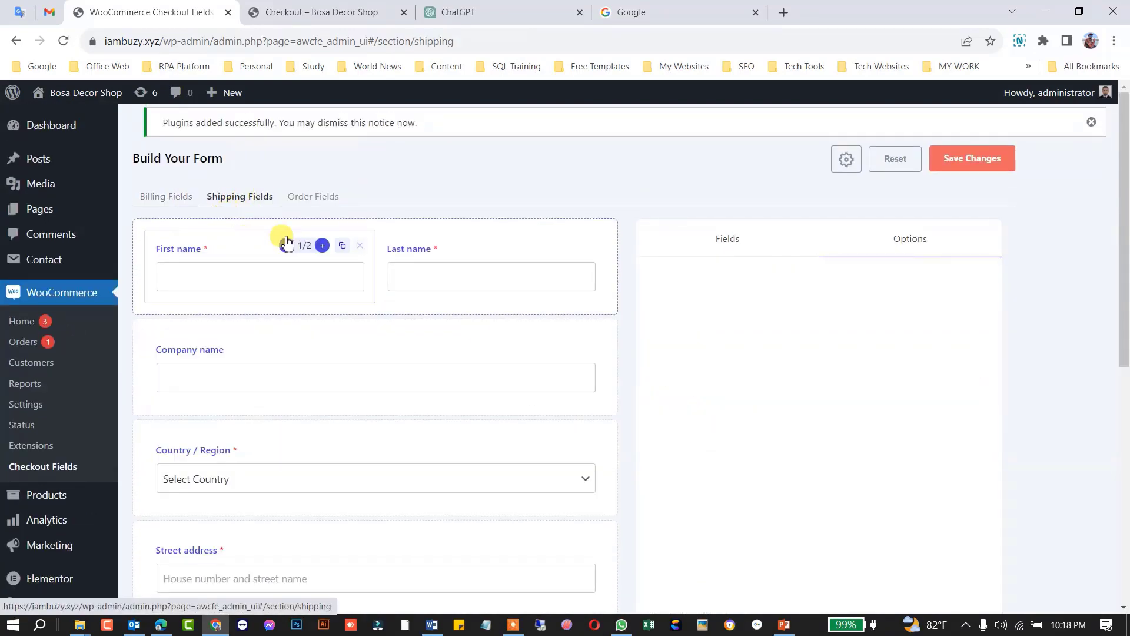
{"action": "left_click", "coordinate": [314, 198]}
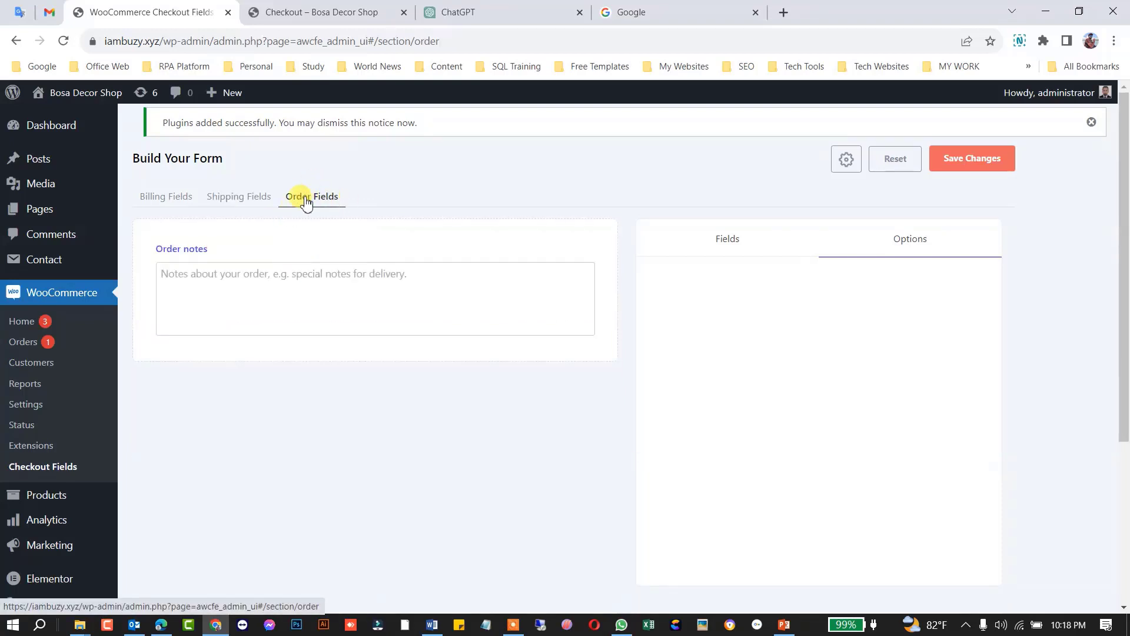
{"action": "left_click", "coordinate": [327, 256]}
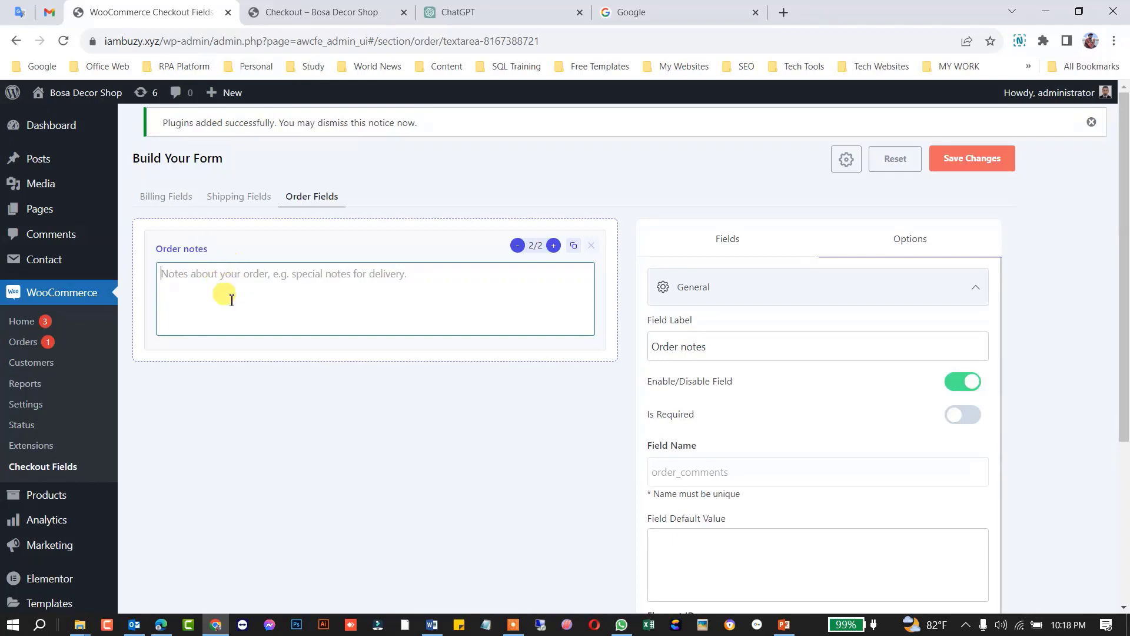
{"action": "left_click", "coordinate": [302, 11]}
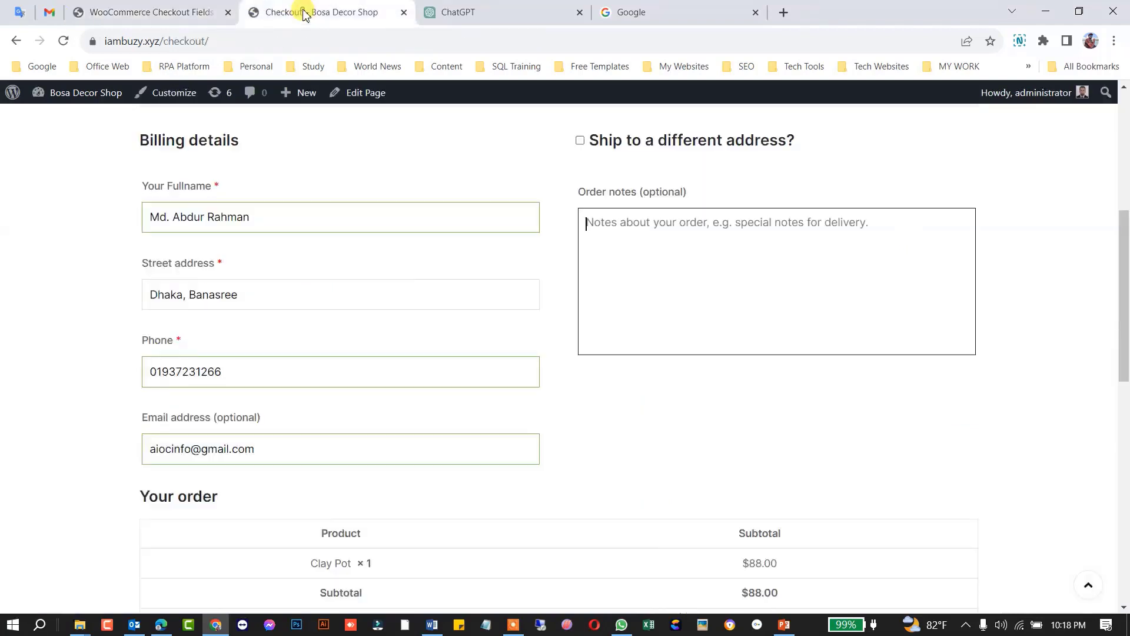
{"action": "left_click", "coordinate": [623, 218]}
{"action": "left_click", "coordinate": [164, 13]}
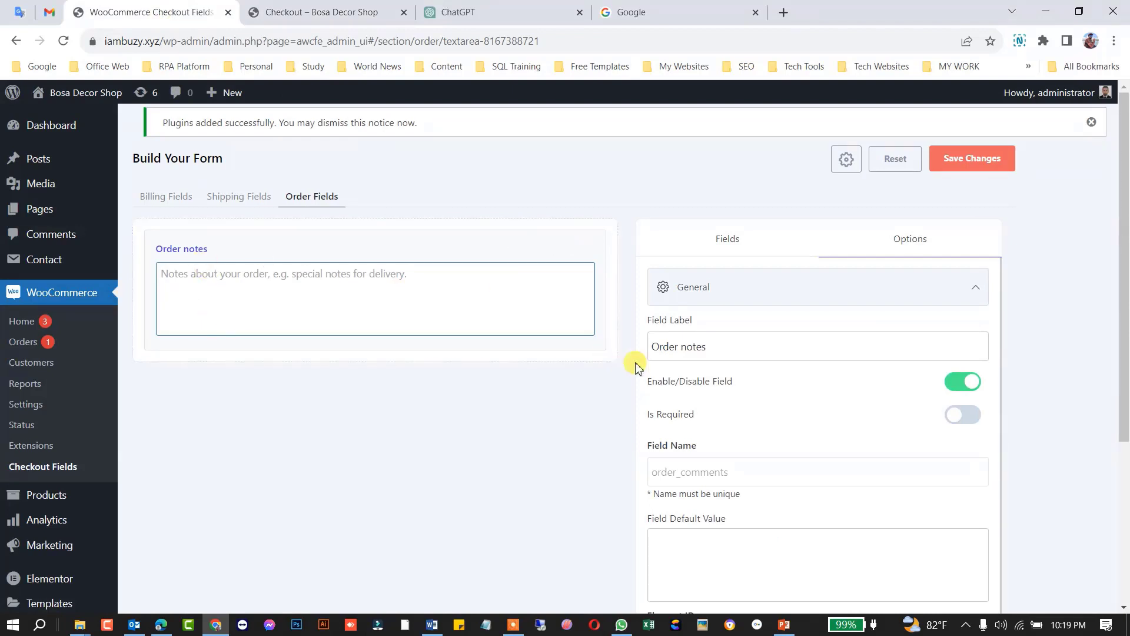
- Change the Order notes field's label to "Please Confirm Your Payment Details"
{"action": "scroll", "coordinate": [724, 357], "scroll_direction": "down", "scroll_amount": 1}
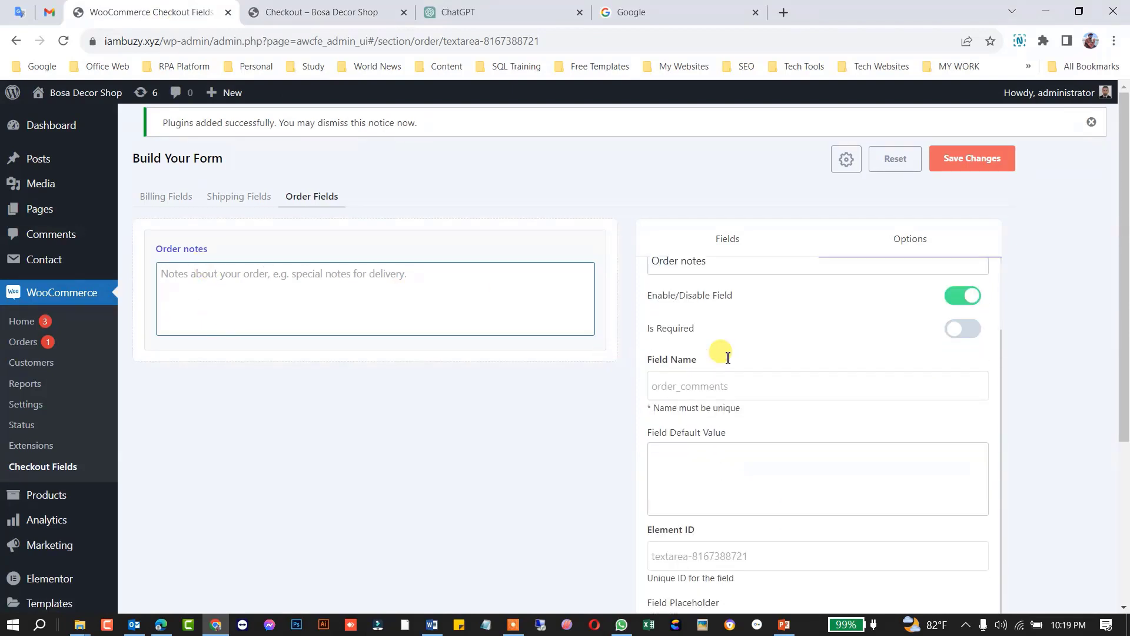
{"action": "scroll", "coordinate": [757, 404], "scroll_direction": "up", "scroll_amount": 1}
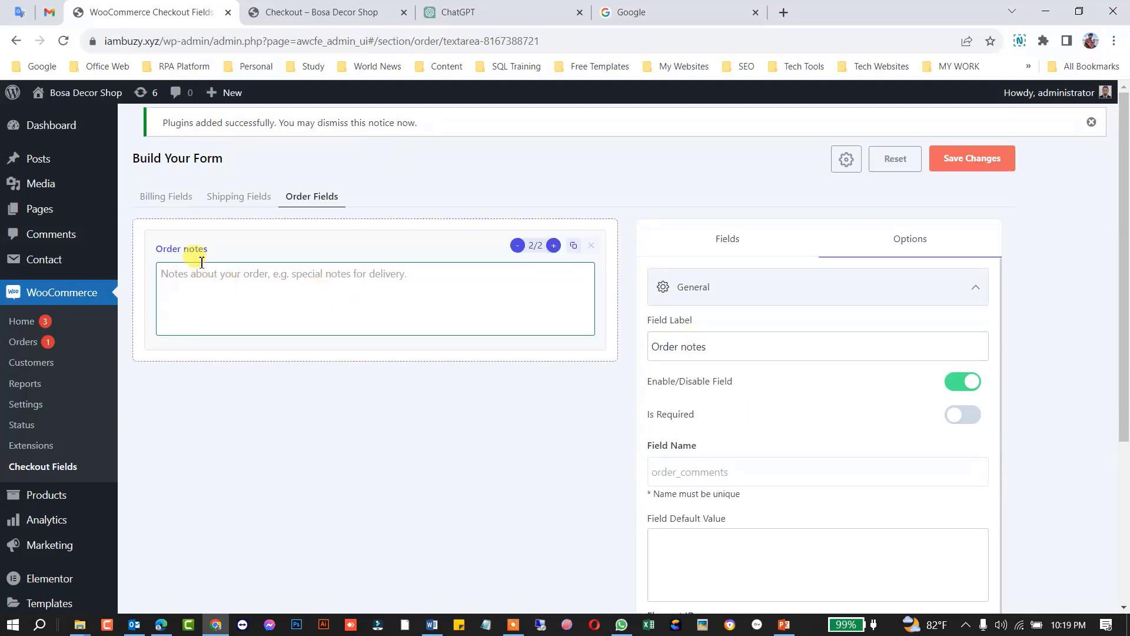
{"action": "triple_click", "coordinate": [716, 346]}
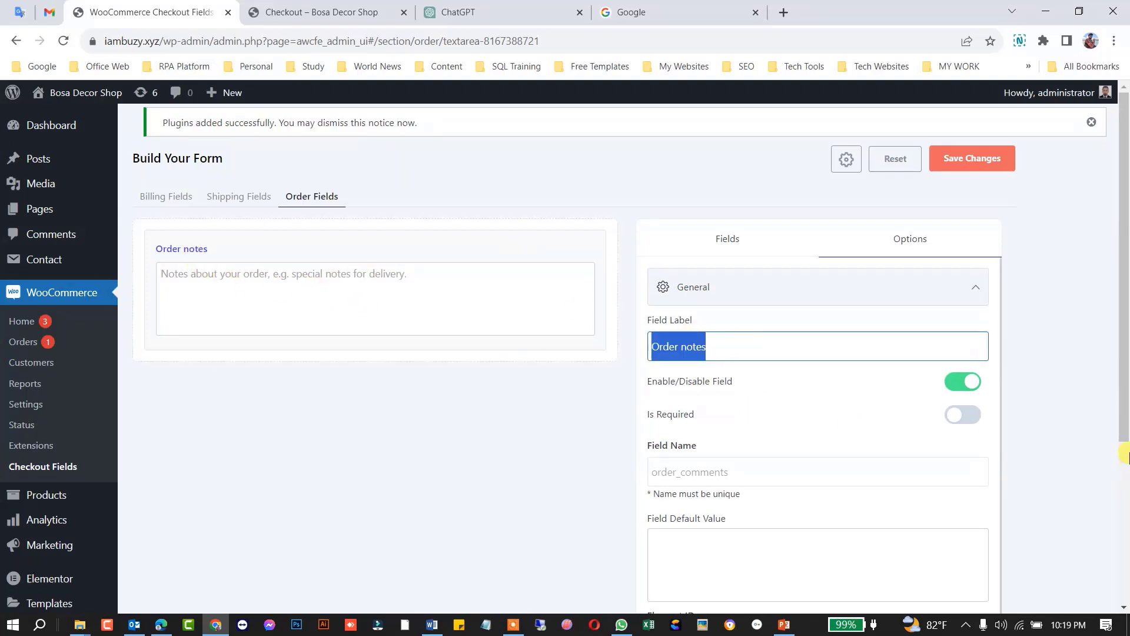
{"action": "type", "text": "Please Confirm Your"}
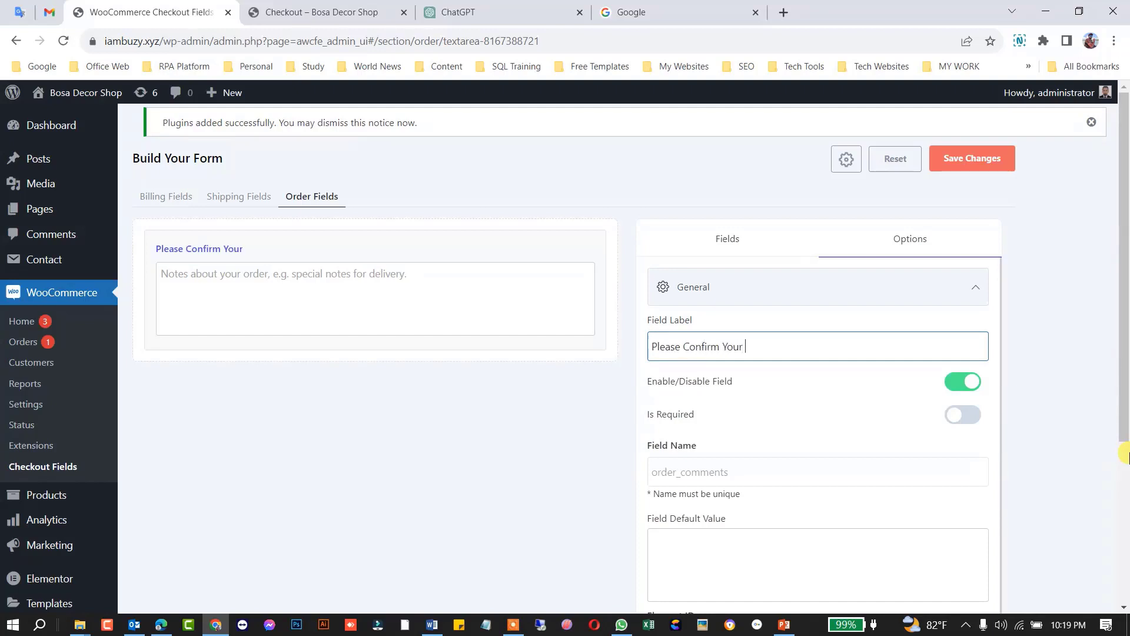
{"action": "type", "text": " Payment"}
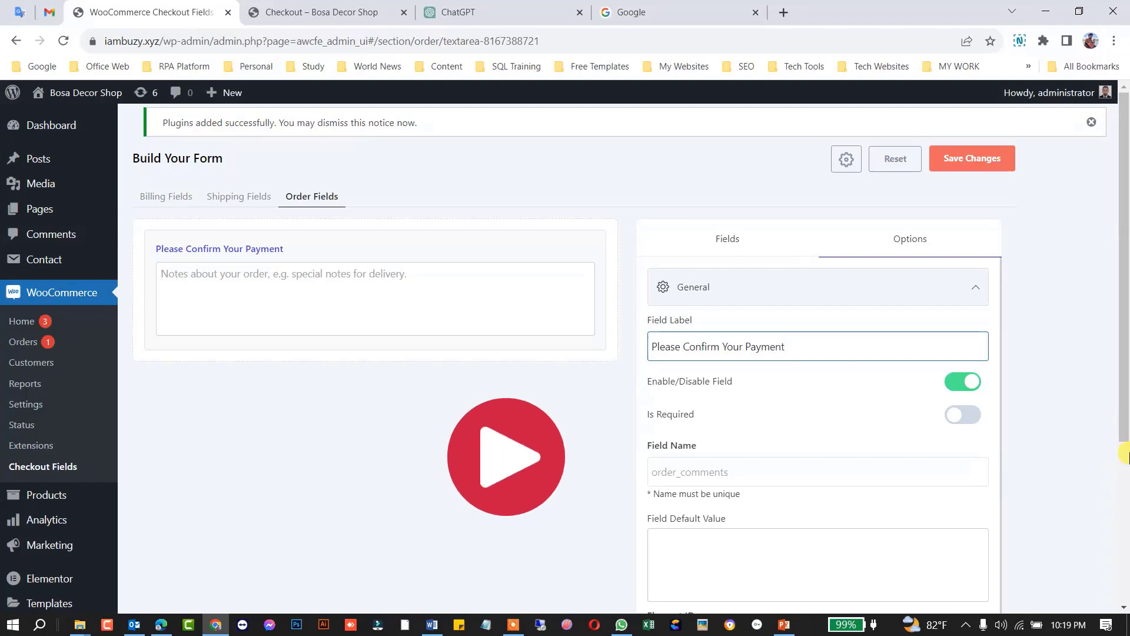
{"action": "type", "text": " Det"}
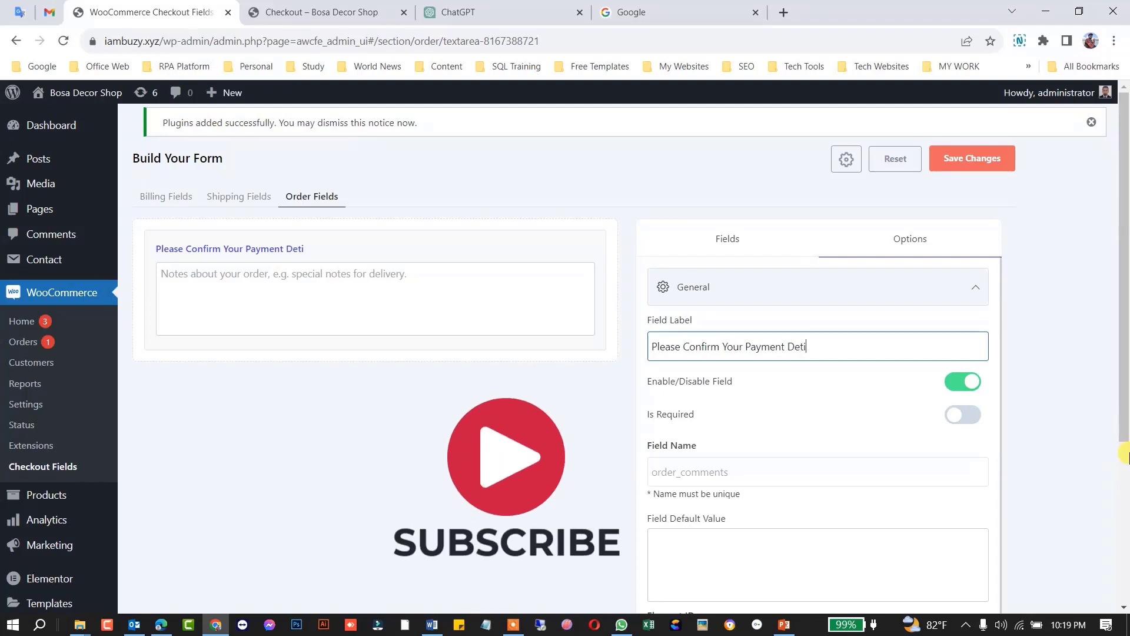
{"action": "type", "text": "ails"}
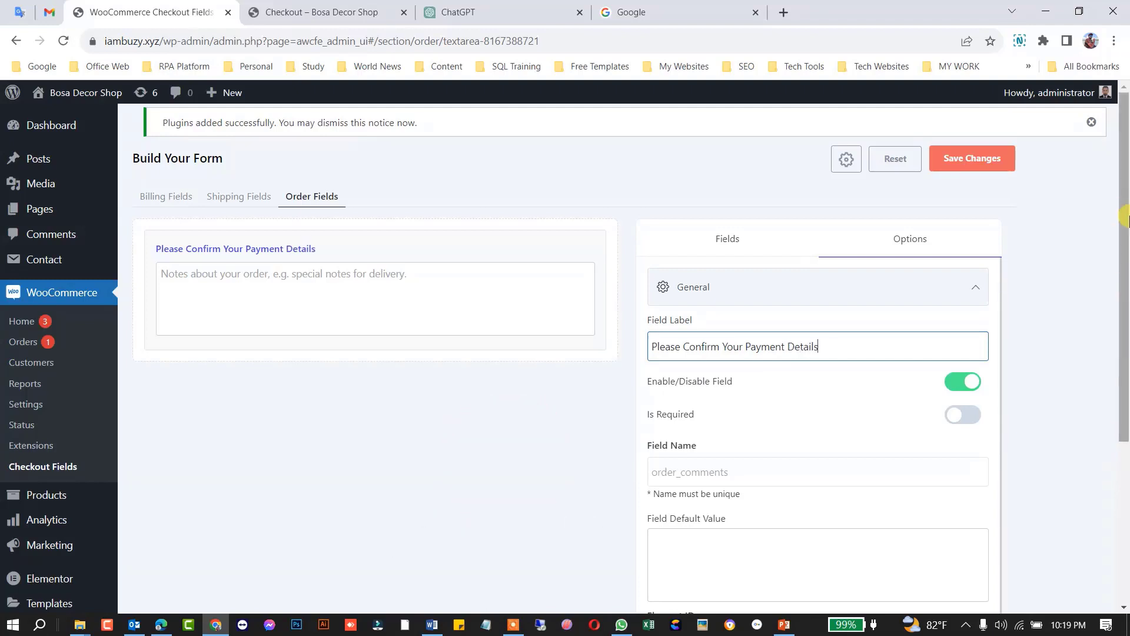
- Save the checkout form changes and reload the shop's checkout page to check the relabelled order notes field
{"action": "left_click", "coordinate": [1001, 158]}
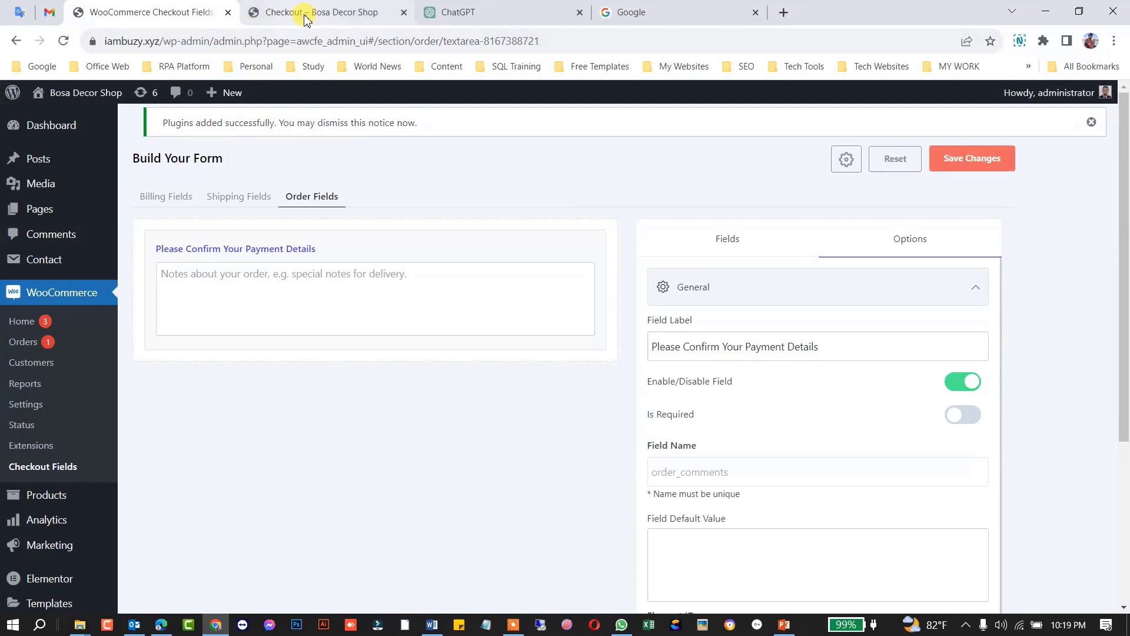
{"action": "left_click", "coordinate": [285, 11]}
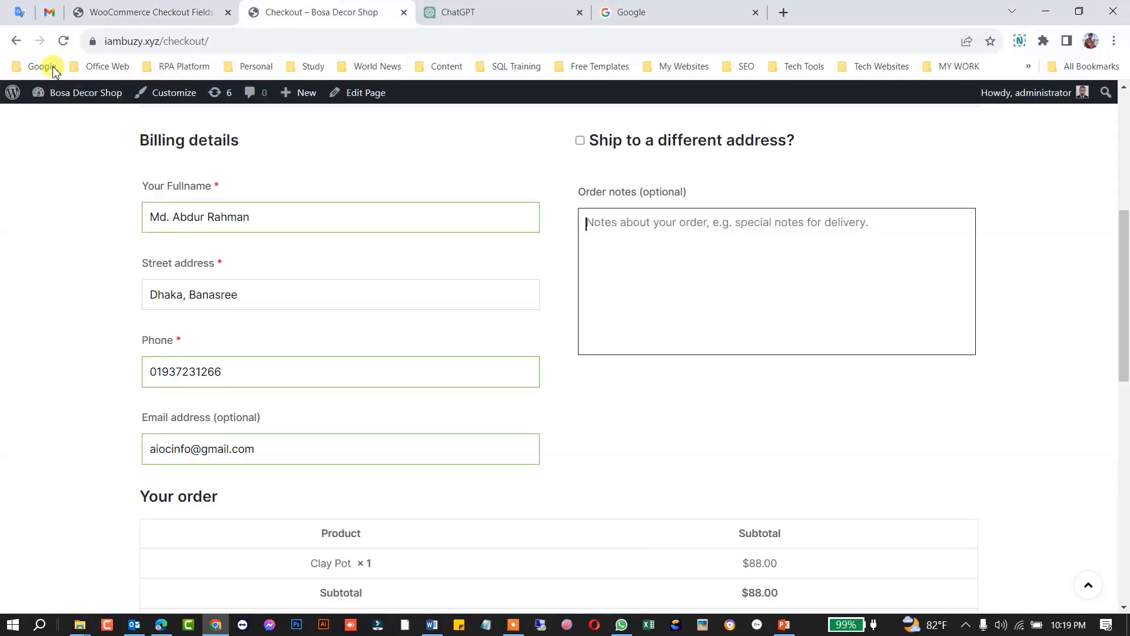
{"action": "left_click", "coordinate": [64, 42]}
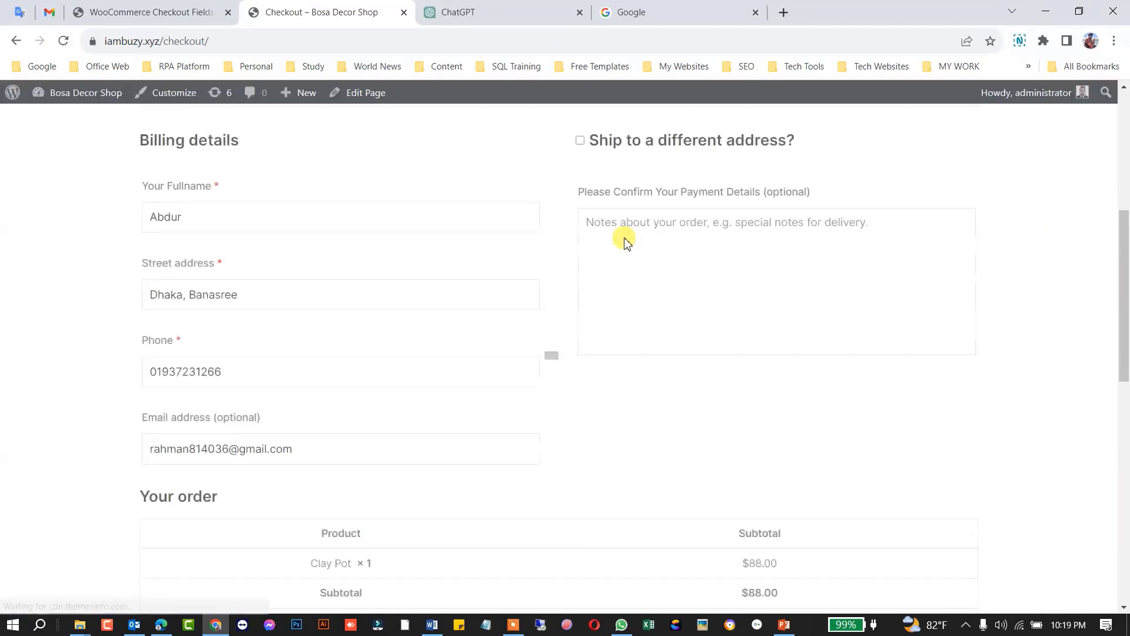
{"action": "left_click_drag", "start_coordinate": [579, 192], "coordinate": [761, 197]}
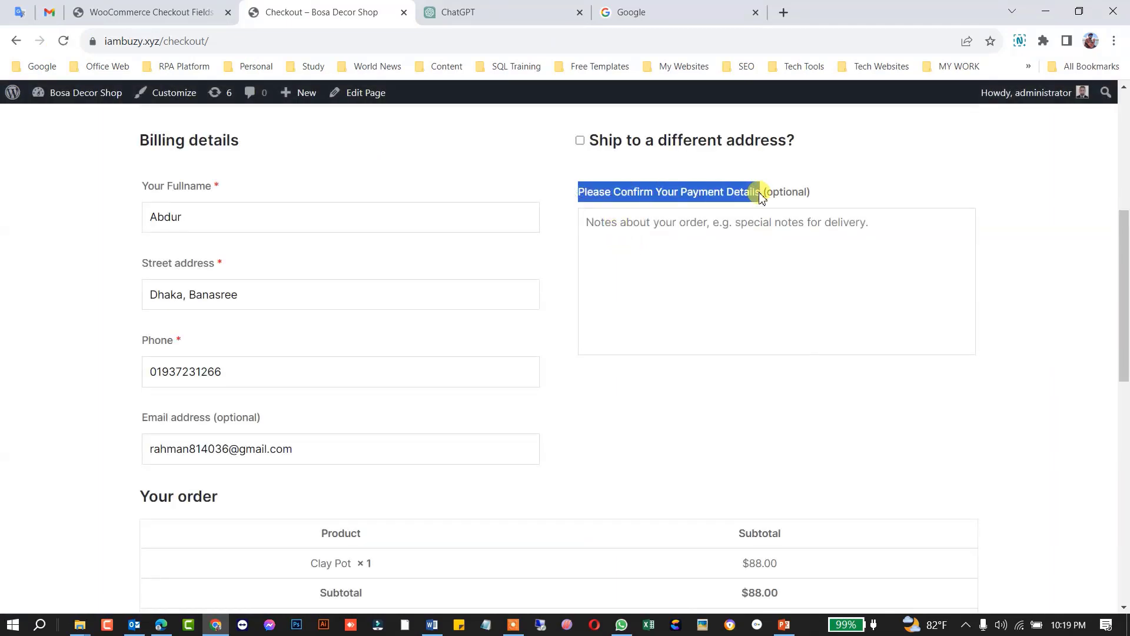
{"action": "left_click", "coordinate": [446, 176]}
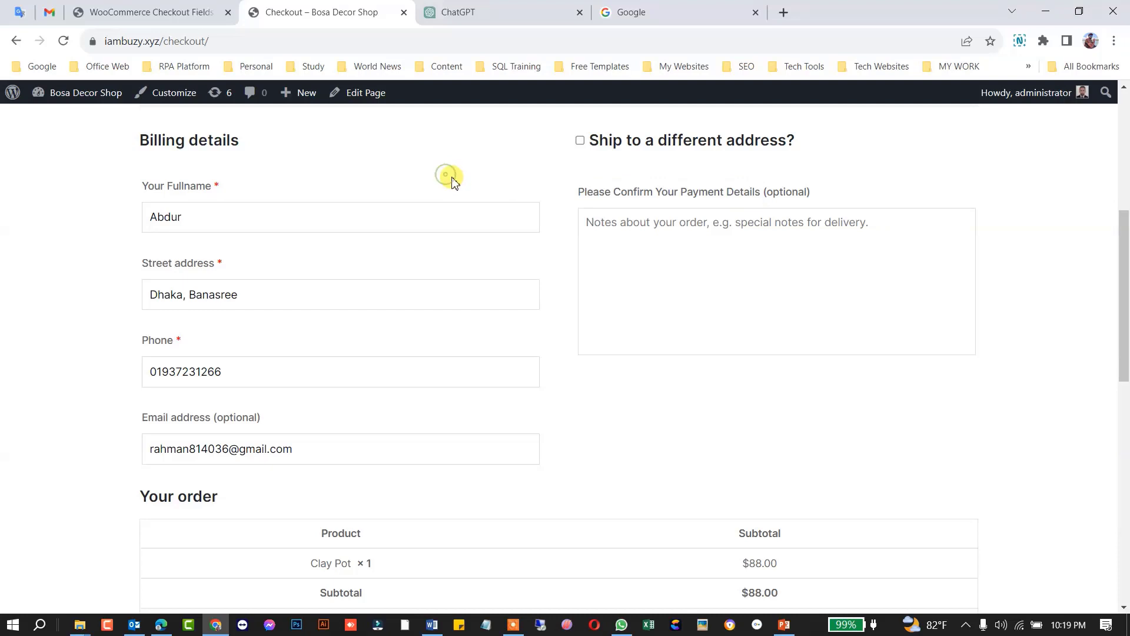
- Look over the payment details field's remaining options in the editor, and review the whole checkout page from billing details to order placement
{"action": "left_click", "coordinate": [157, 10]}
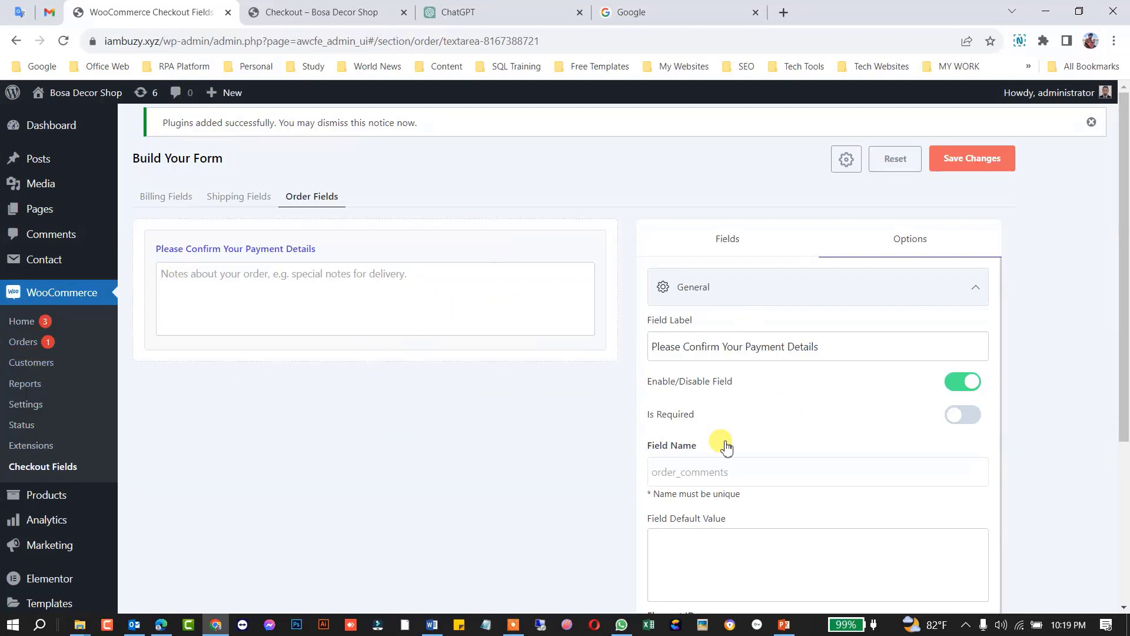
{"action": "scroll", "coordinate": [726, 391], "scroll_direction": "down", "scroll_amount": 1}
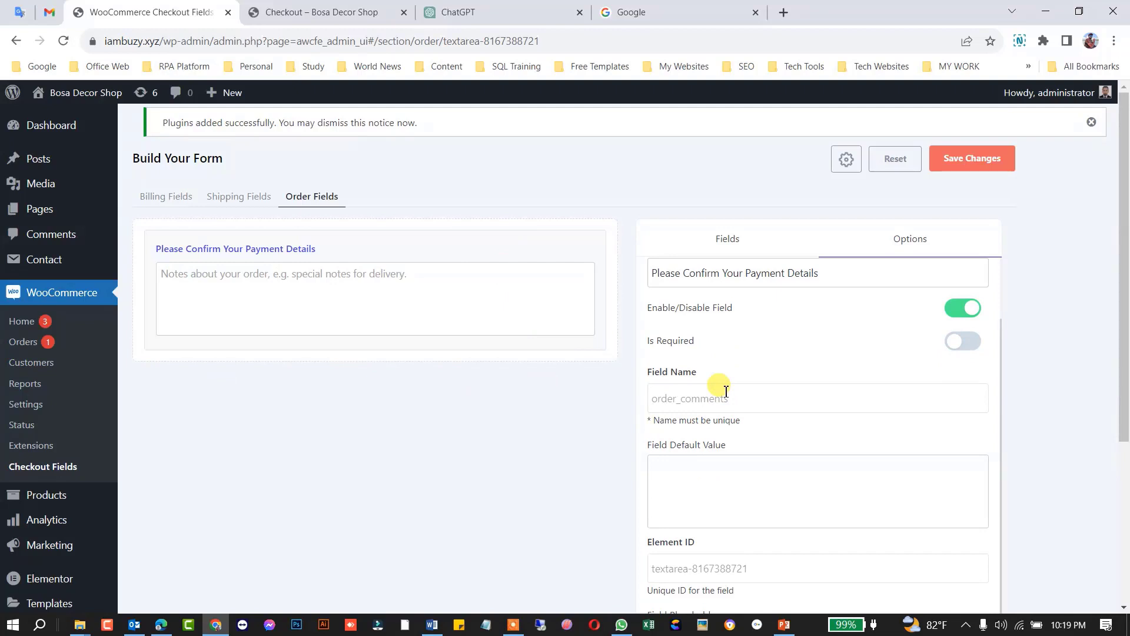
{"action": "left_click", "coordinate": [299, 8]}
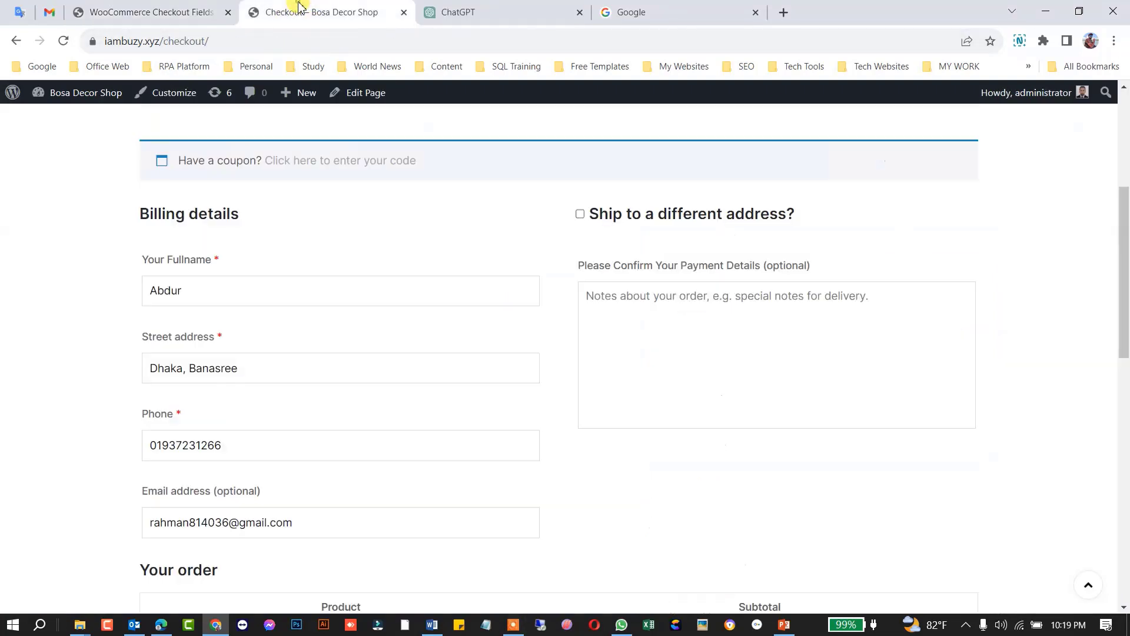
{"action": "scroll", "coordinate": [265, 189], "scroll_direction": "down", "scroll_amount": 3}
{"action": "scroll", "coordinate": [247, 191], "scroll_direction": "up", "scroll_amount": 2}
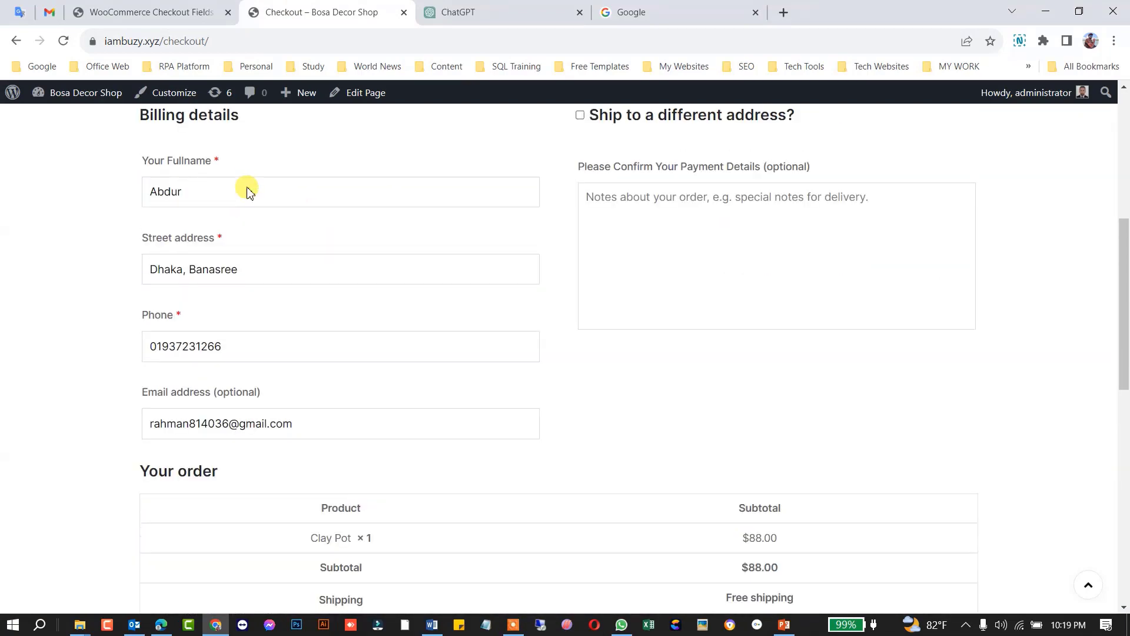
{"action": "scroll", "coordinate": [197, 222], "scroll_direction": "down", "scroll_amount": 3}
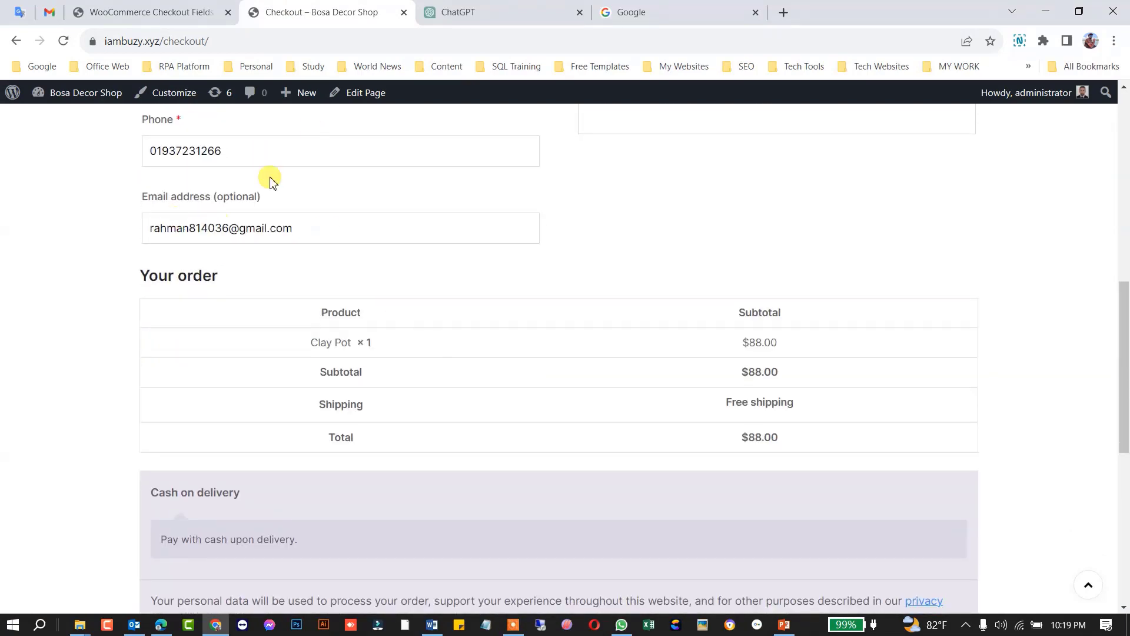
{"action": "scroll", "coordinate": [518, 284], "scroll_direction": "down", "scroll_amount": 4}
{"action": "scroll", "coordinate": [644, 255], "scroll_direction": "up", "scroll_amount": 11}
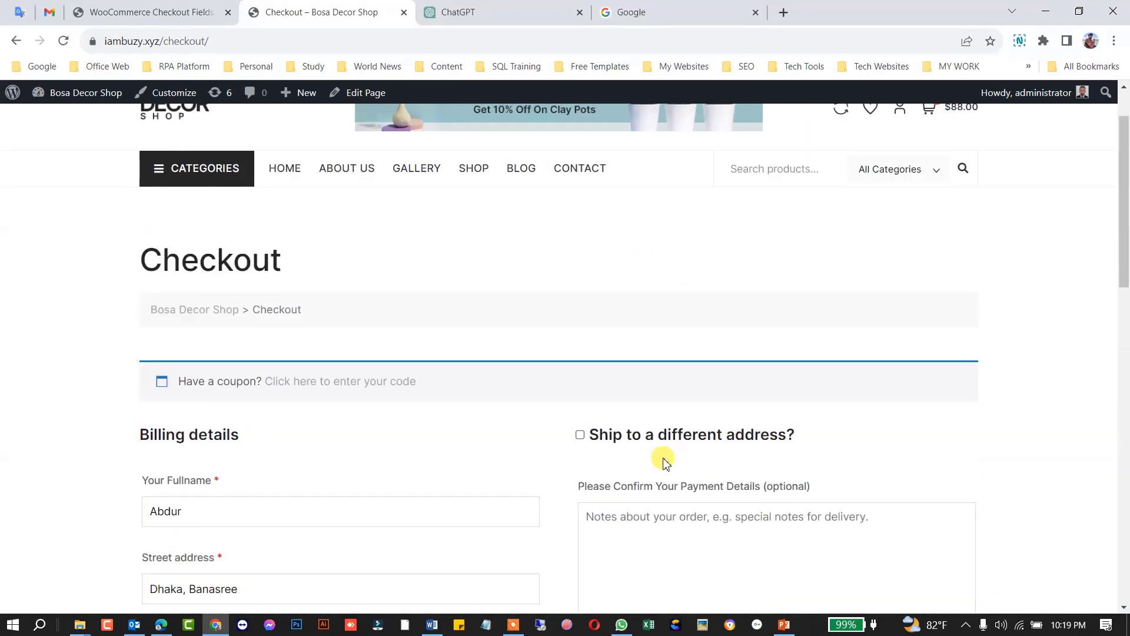
- Enter "bkash payment." in the Please Confirm Your Payment Details field and place the order
{"action": "scroll", "coordinate": [664, 464], "scroll_direction": "down", "scroll_amount": 3}
{"action": "left_click", "coordinate": [655, 307]}
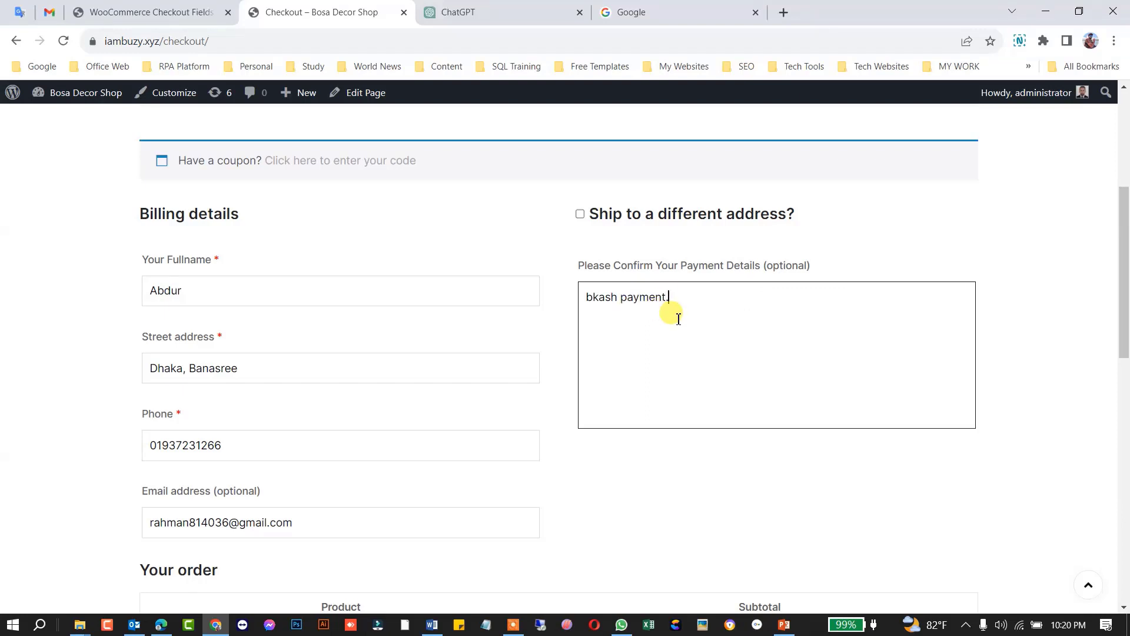
{"action": "scroll", "coordinate": [679, 319], "scroll_direction": "down", "scroll_amount": 7}
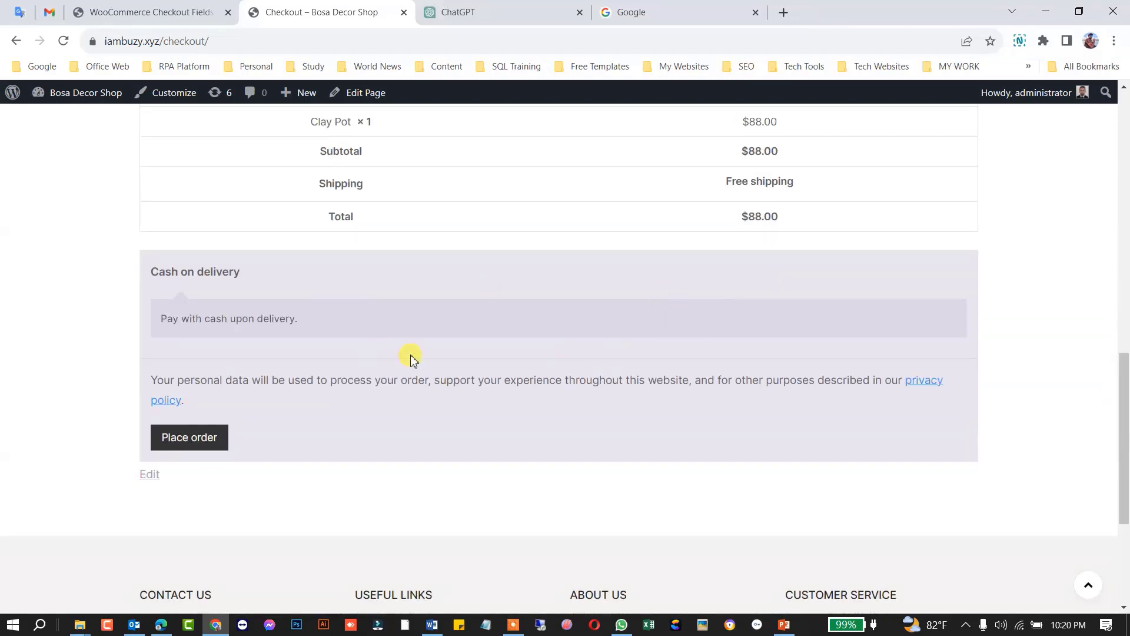
{"action": "scroll", "coordinate": [411, 360], "scroll_direction": "down", "scroll_amount": 1}
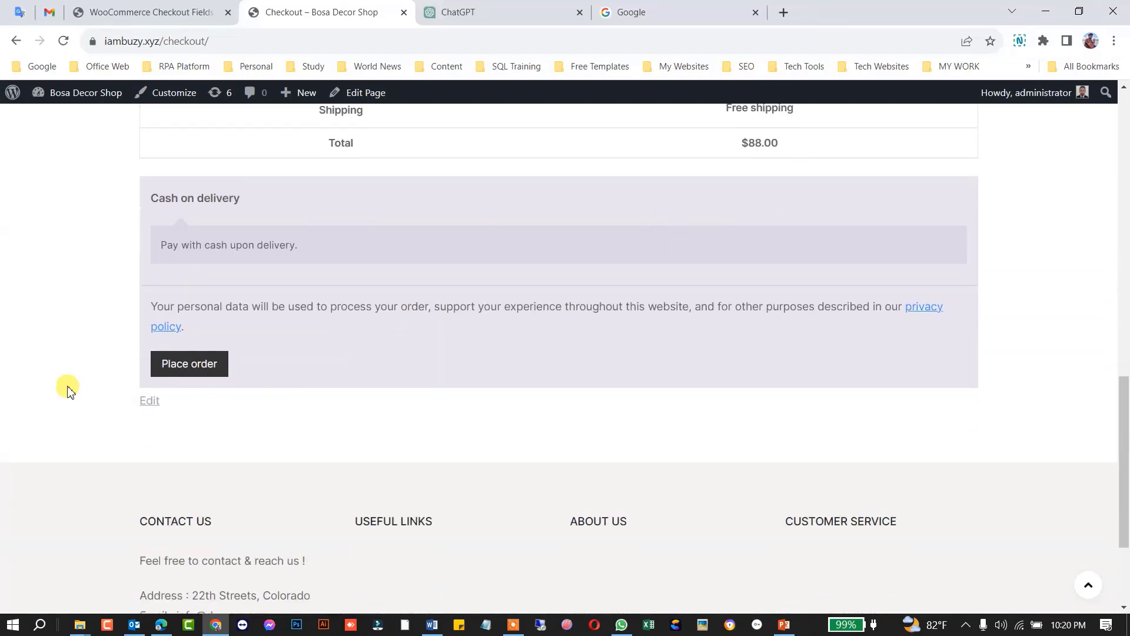
{"action": "left_click", "coordinate": [185, 363]}
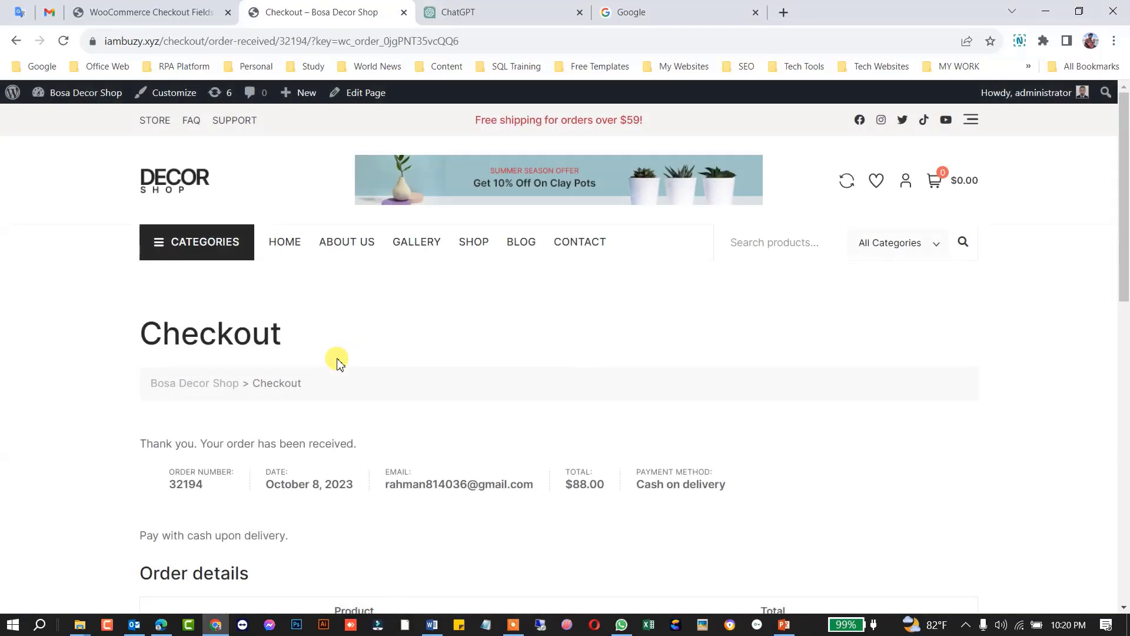
- Review the received order's details, note, billing address and shipping address, and compare them with the order field in the checkout editor
{"action": "scroll", "coordinate": [391, 354], "scroll_direction": "down", "scroll_amount": 3}
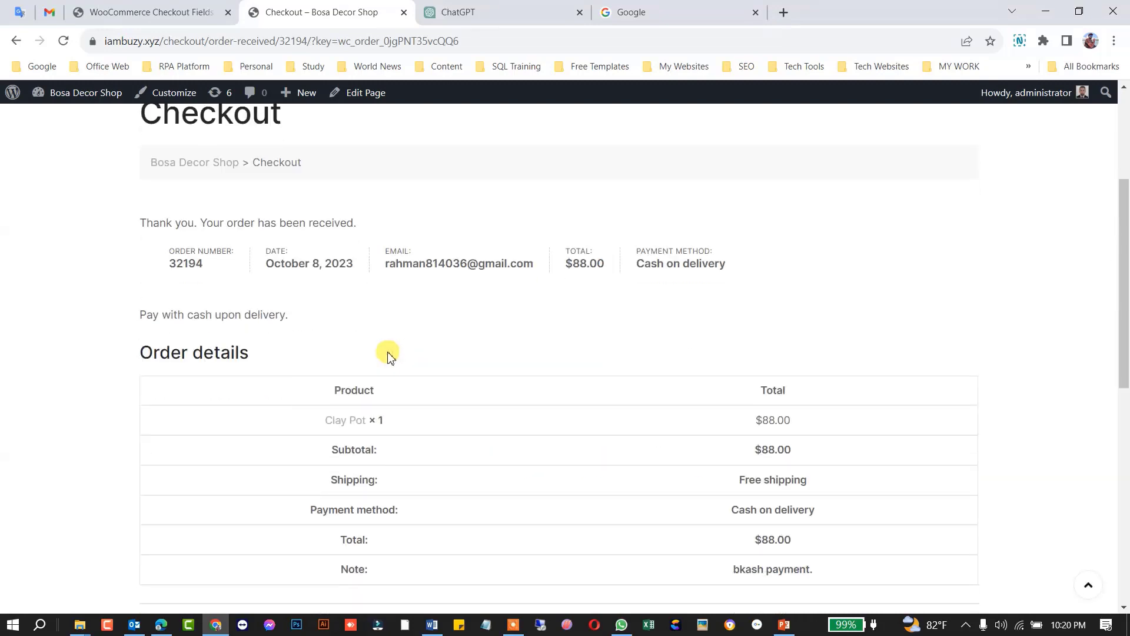
{"action": "scroll", "coordinate": [389, 355], "scroll_direction": "down", "scroll_amount": 5}
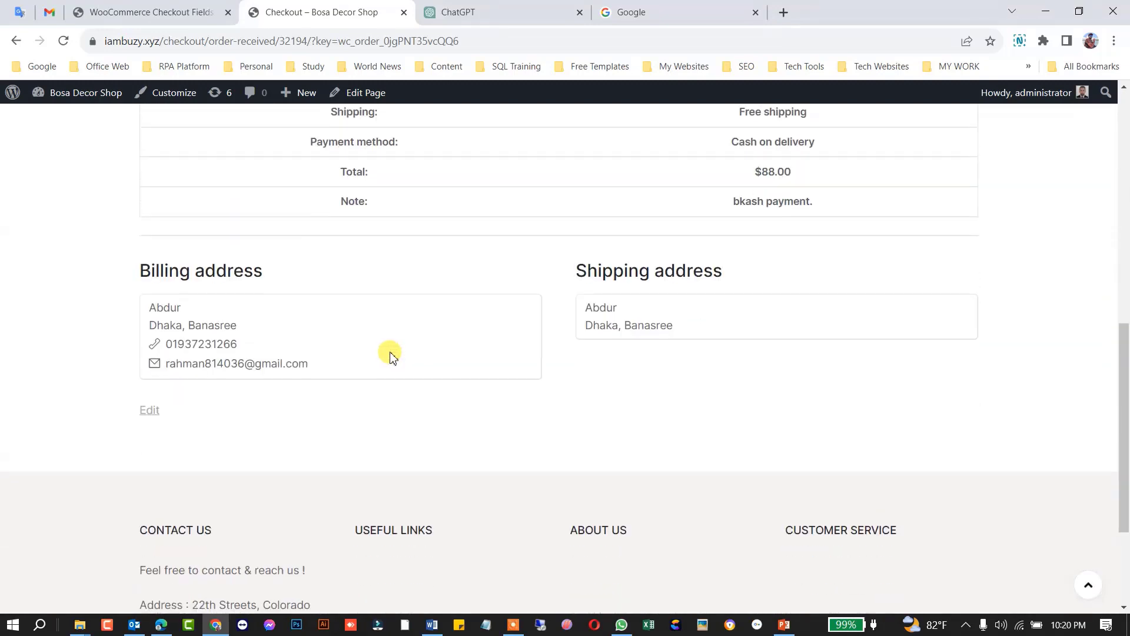
{"action": "scroll", "coordinate": [391, 355], "scroll_direction": "up", "scroll_amount": 2}
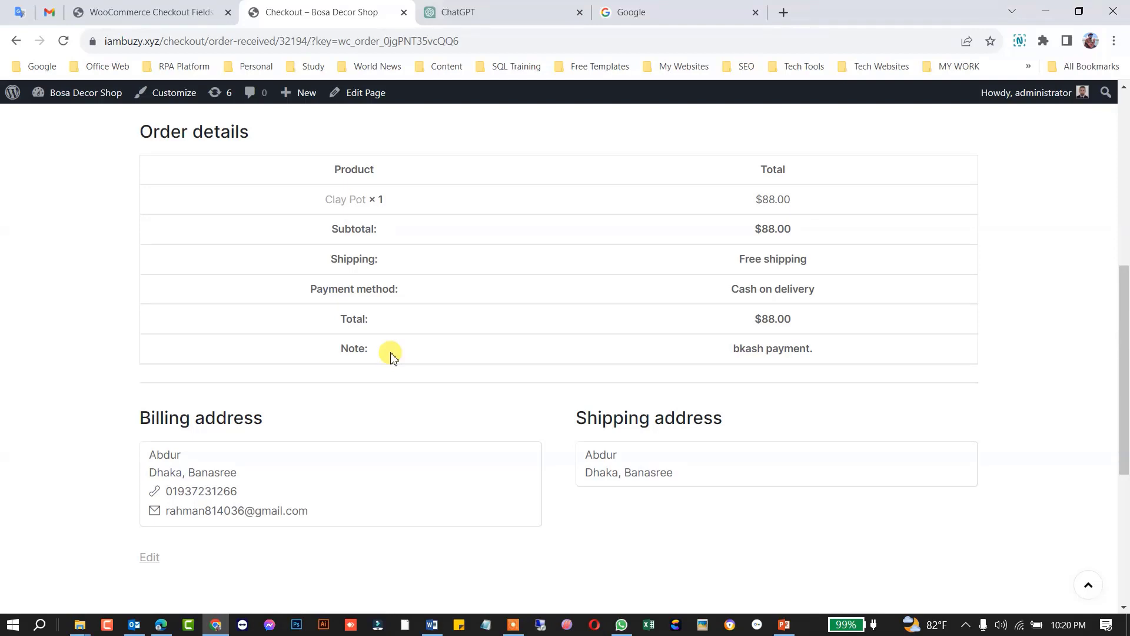
{"action": "scroll", "coordinate": [386, 323], "scroll_direction": "up", "scroll_amount": 6}
{"action": "scroll", "coordinate": [384, 324], "scroll_direction": "down", "scroll_amount": 7}
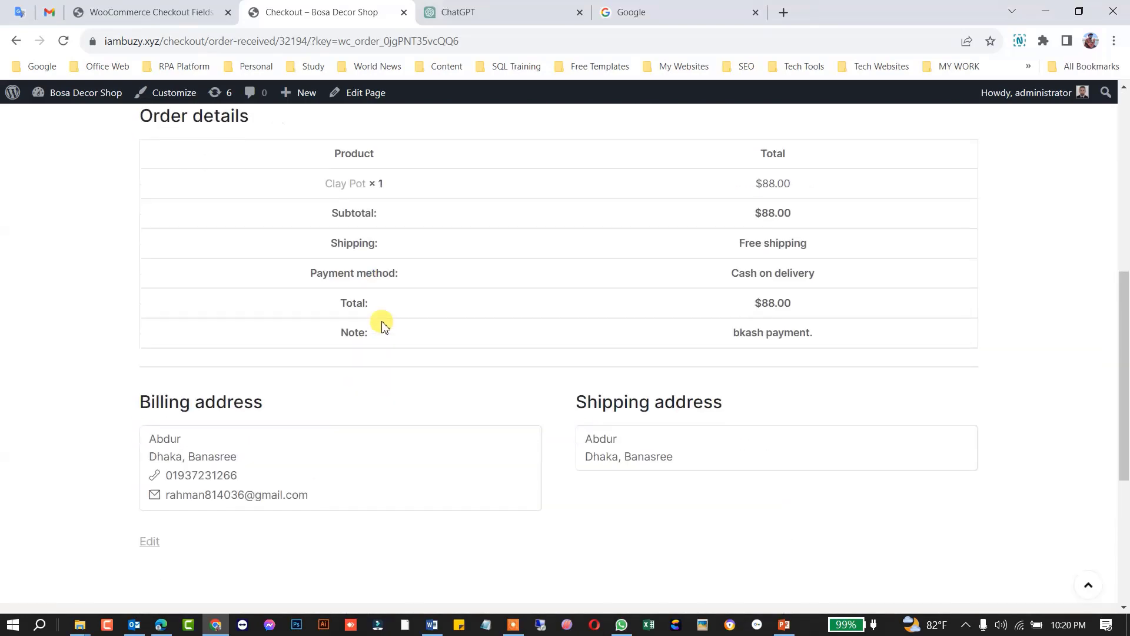
{"action": "scroll", "coordinate": [389, 328], "scroll_direction": "down", "scroll_amount": 4}
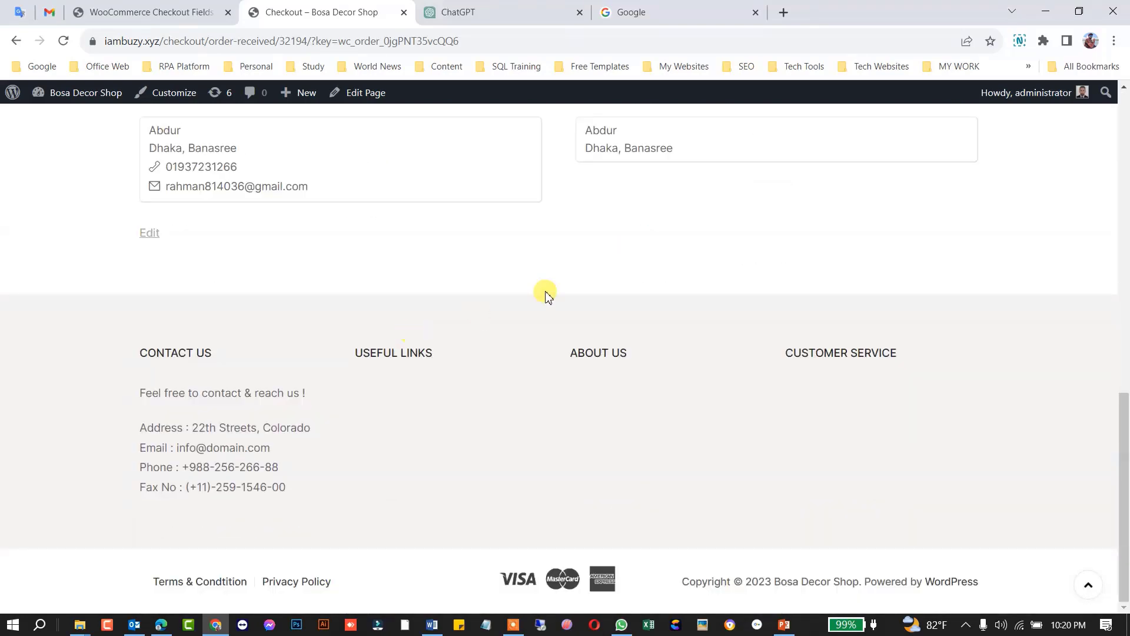
{"action": "scroll", "coordinate": [566, 226], "scroll_direction": "up", "scroll_amount": 1}
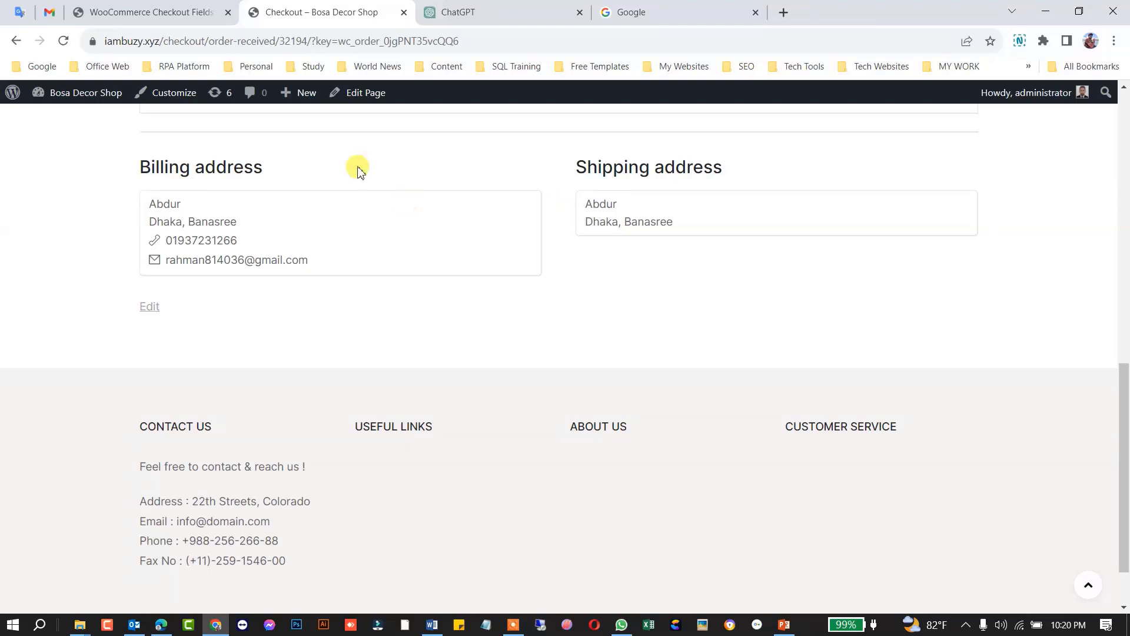
{"action": "left_click", "coordinate": [160, 13]}
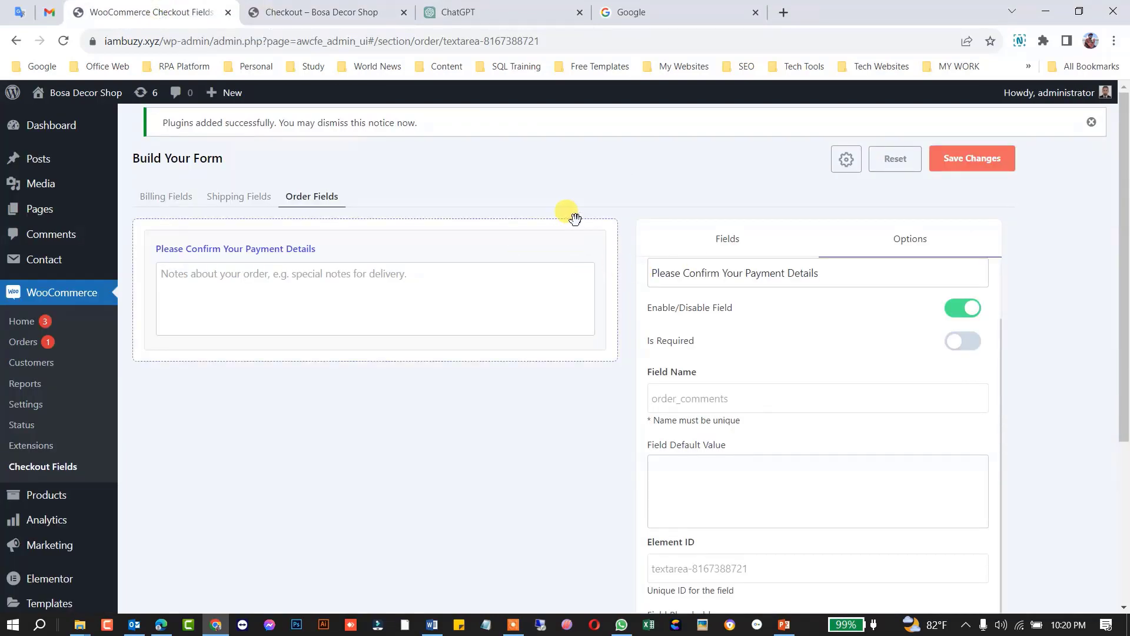
{"action": "left_click", "coordinate": [307, 12]}
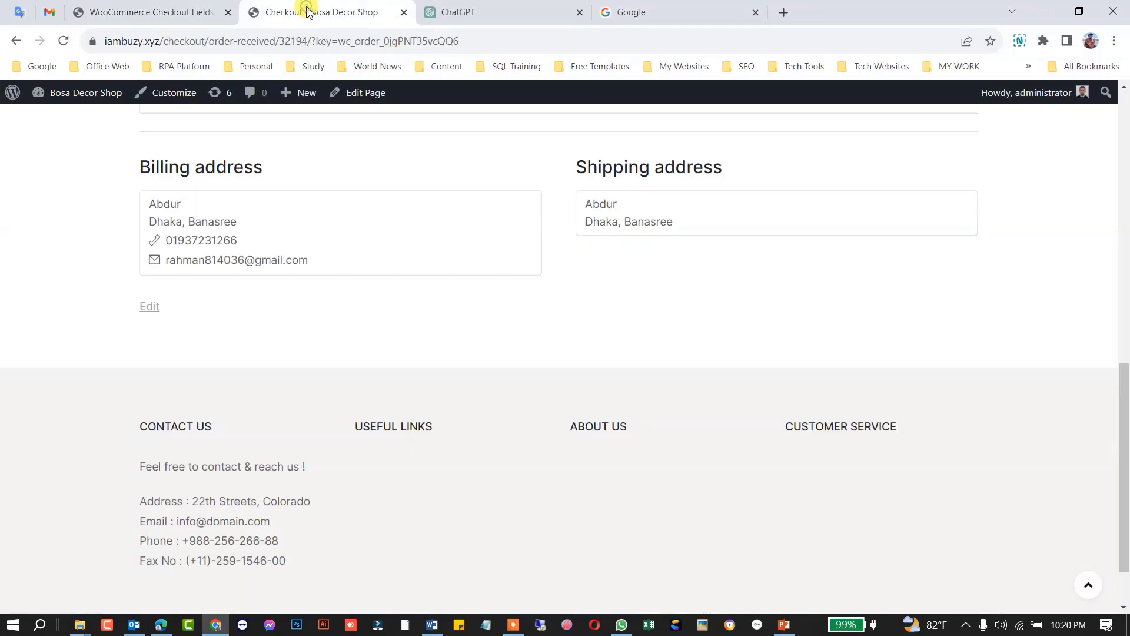